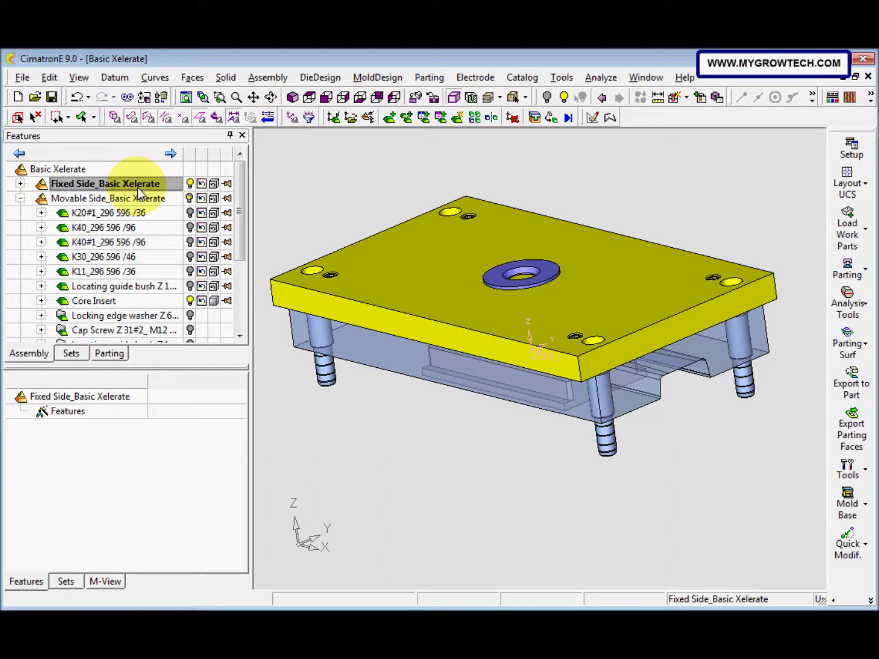
Step: Hide the Movable Side_Basic Xelerate subassembly and collapse its branch in the assembly tree
click(189, 201)
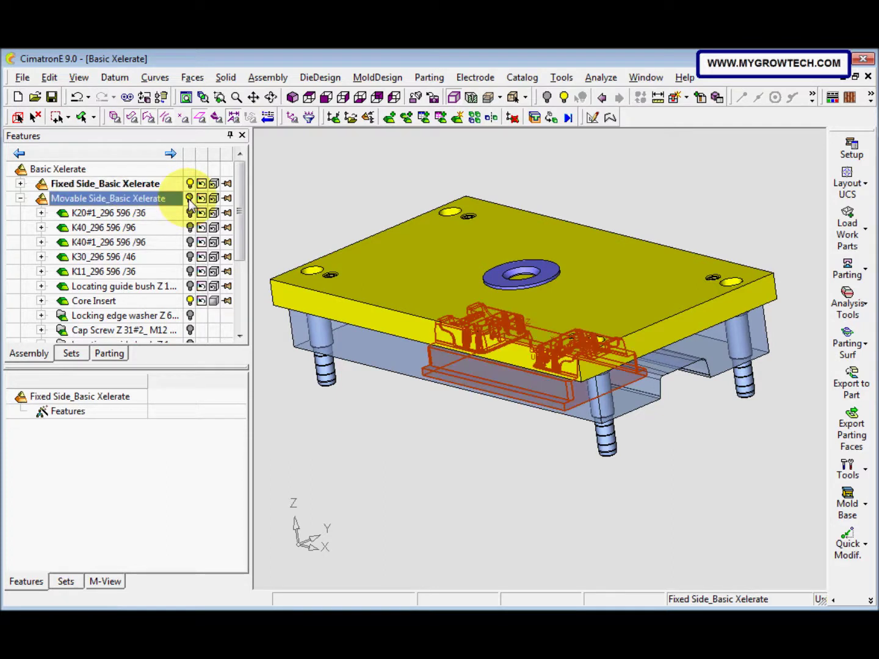
click(20, 199)
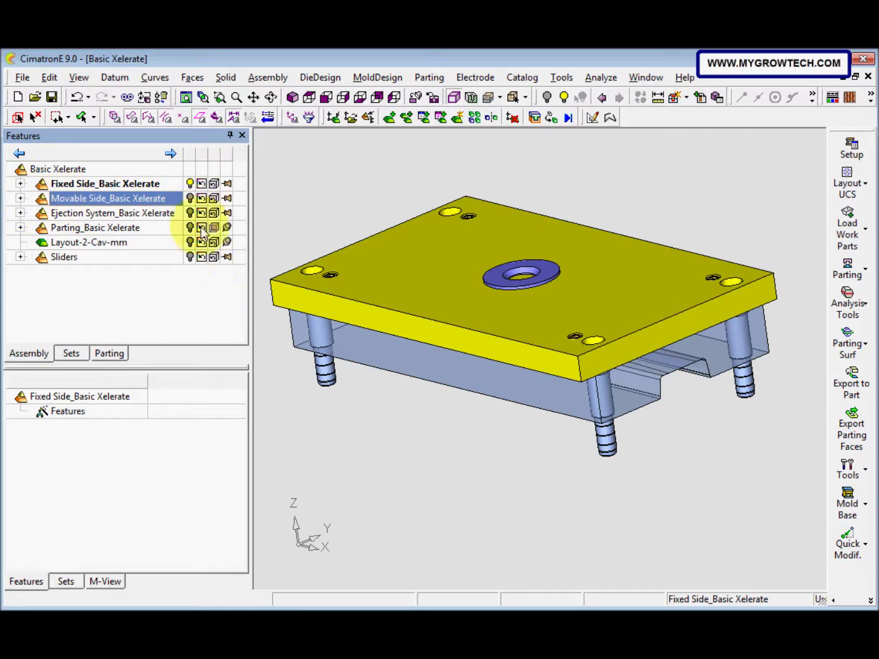
Step: Create a cooling parallel plane offset 75 mm inward from the long side face of the K20 plate
middle_drag(416, 396, 396, 328)
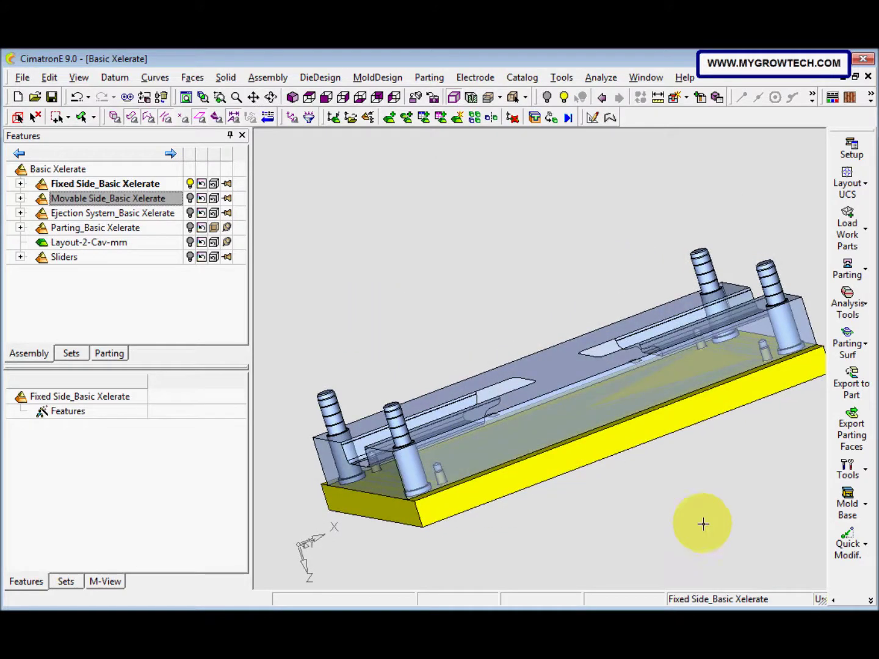
click(854, 602)
click(757, 559)
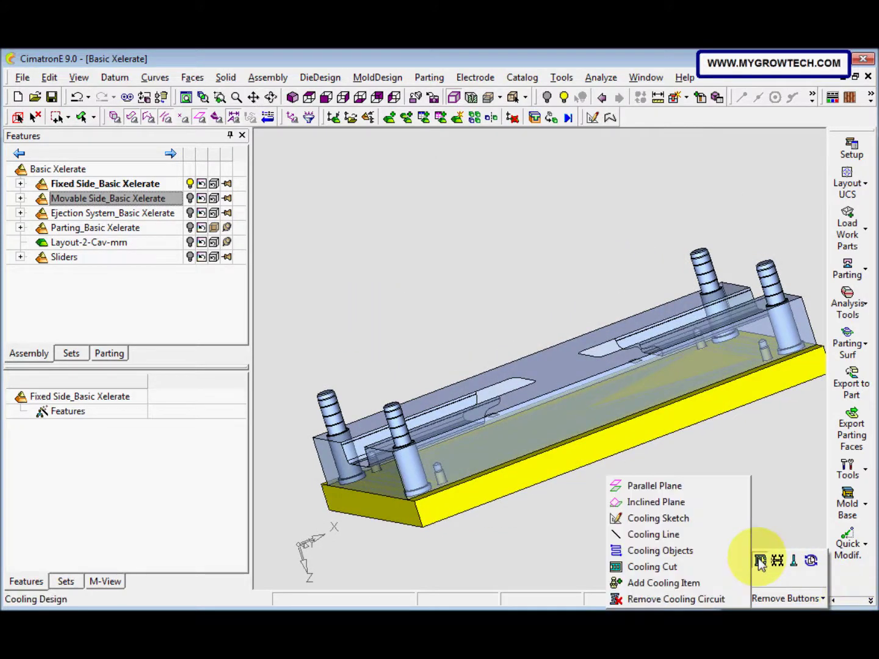
click(676, 491)
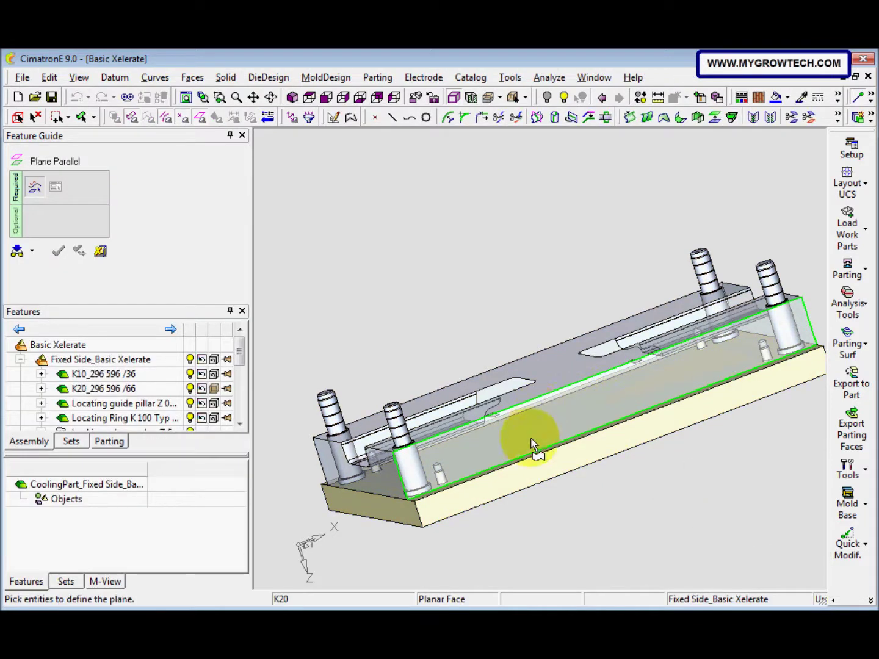
middle_drag(531, 444, 548, 456)
click(544, 426)
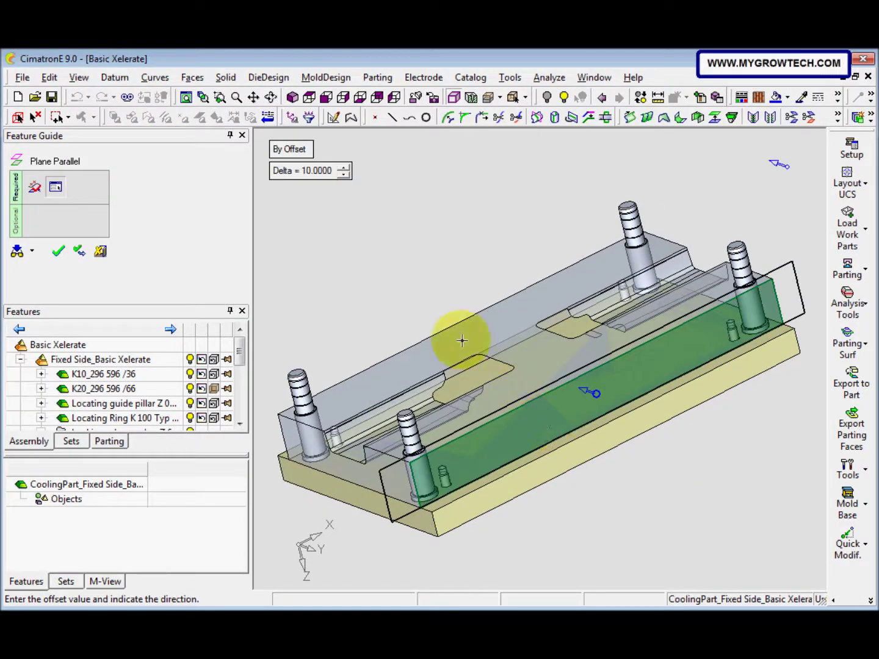
text(75)
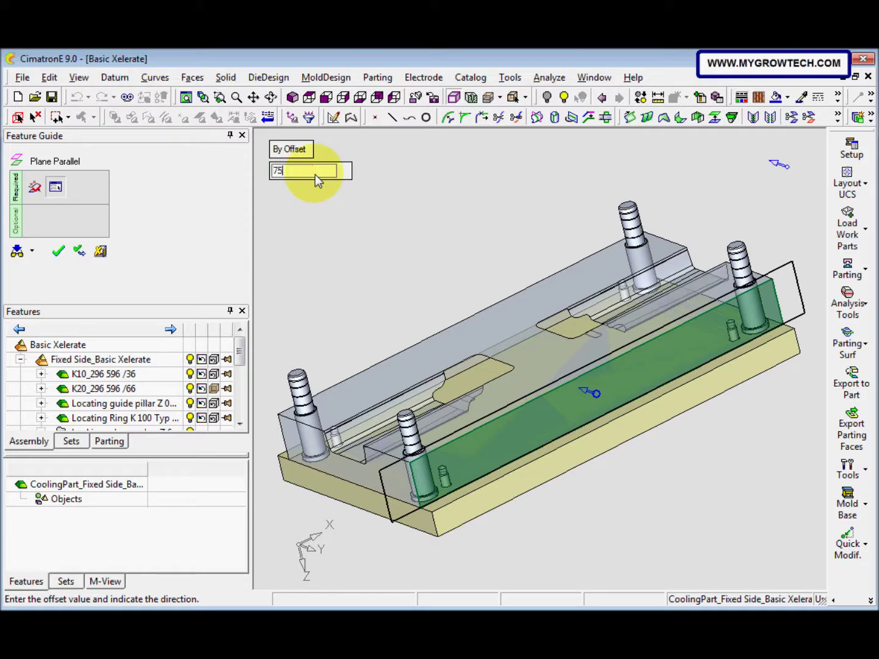
key(Return)
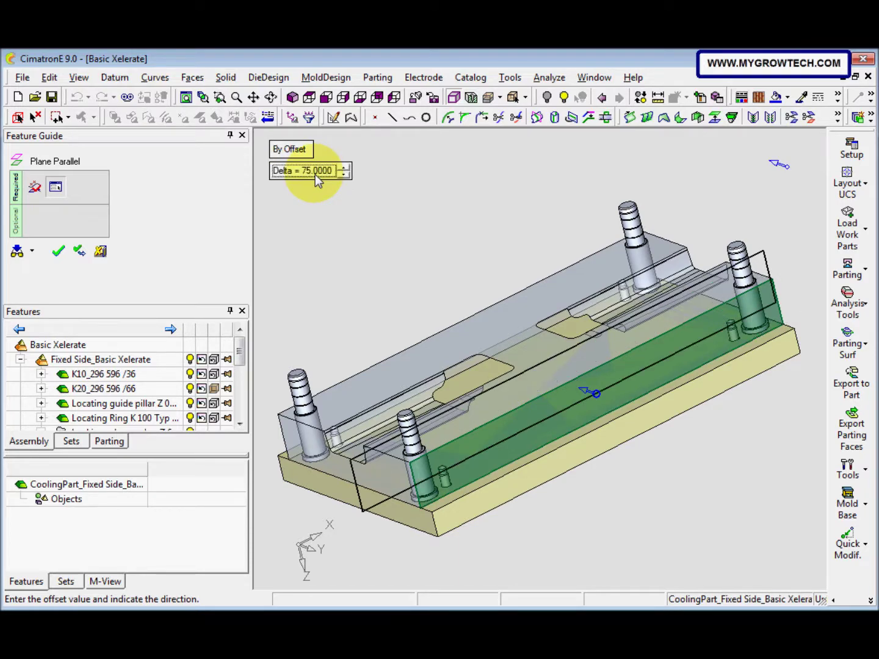
right_click(356, 198)
click(358, 201)
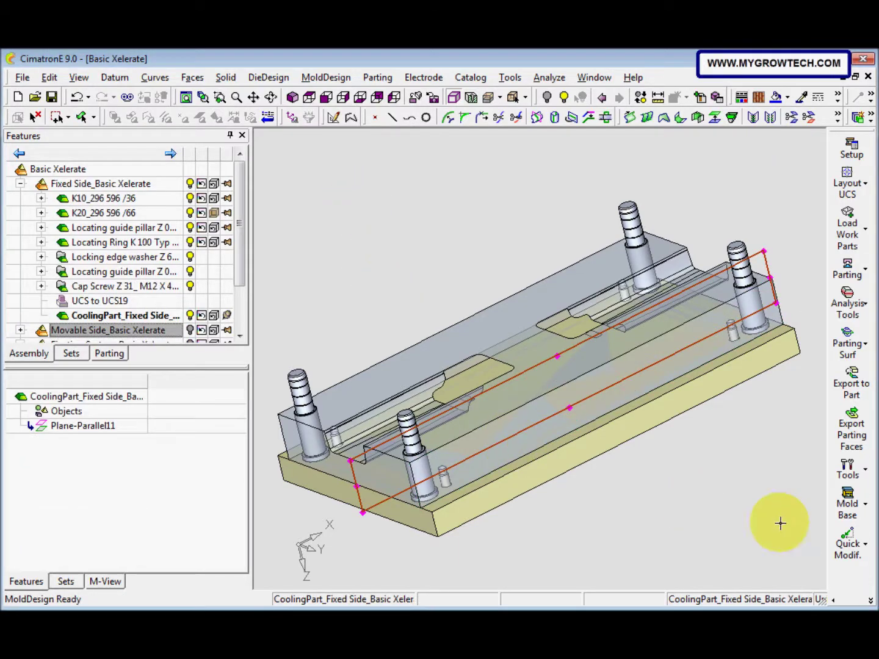
Step: Start a Cooling Sketch on the new parallel plane and add the K20 plate's two long side edges as references
click(868, 601)
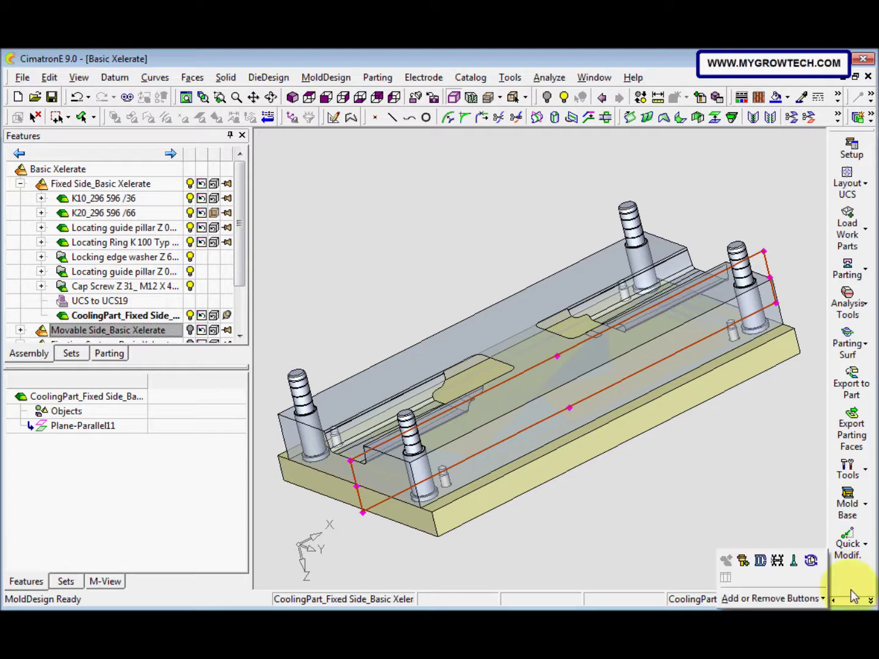
click(760, 561)
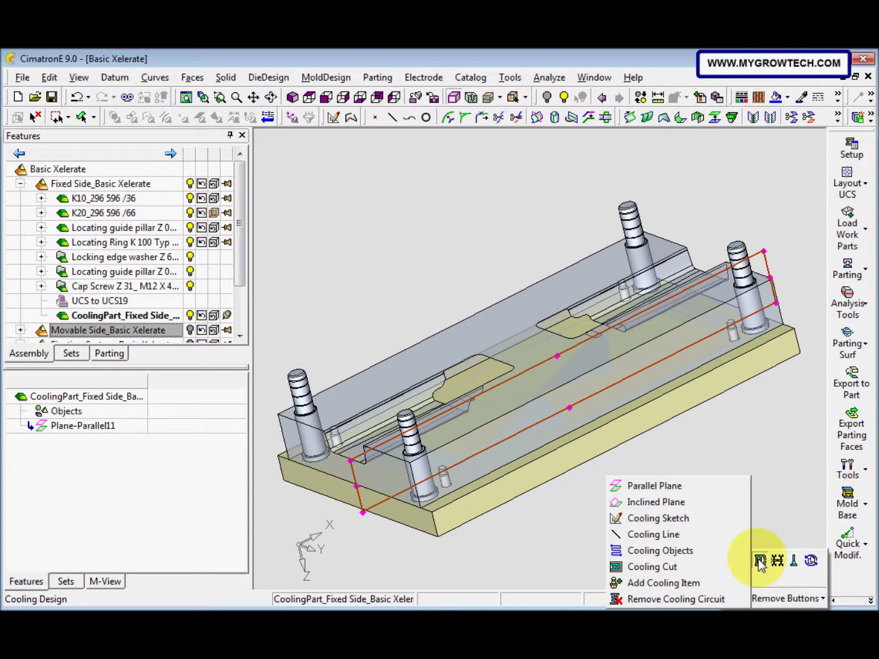
click(701, 529)
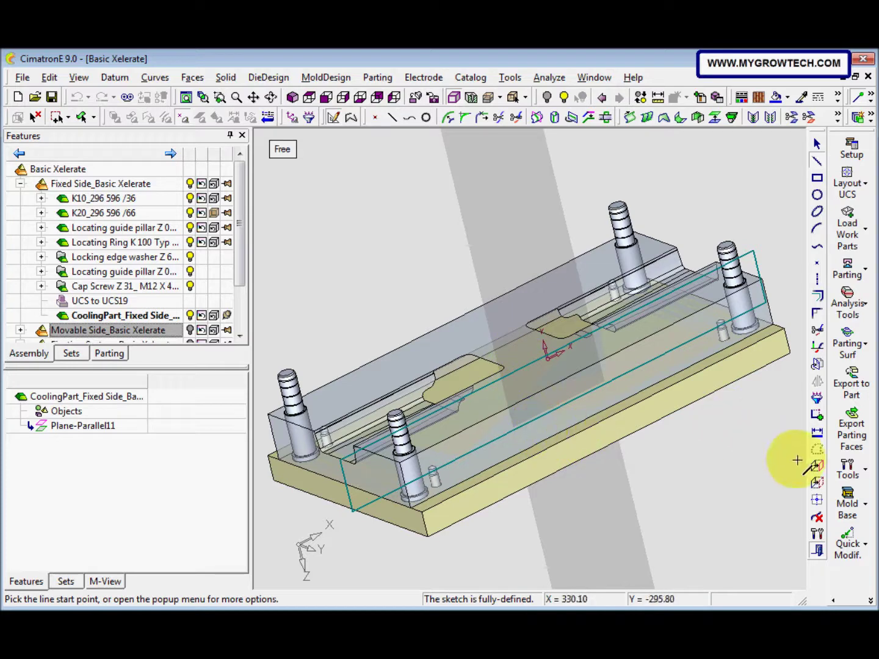
click(817, 482)
click(509, 405)
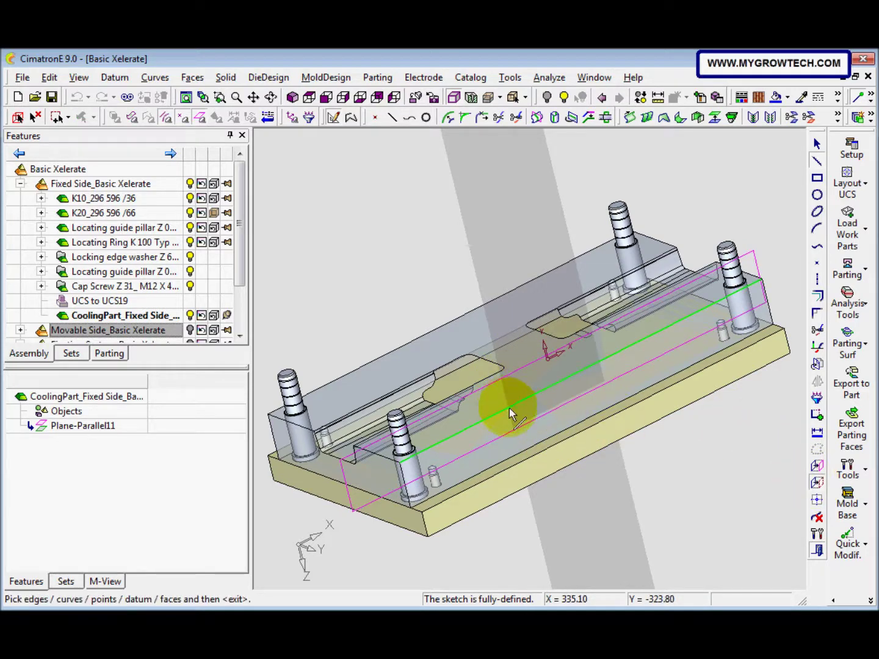
click(525, 454)
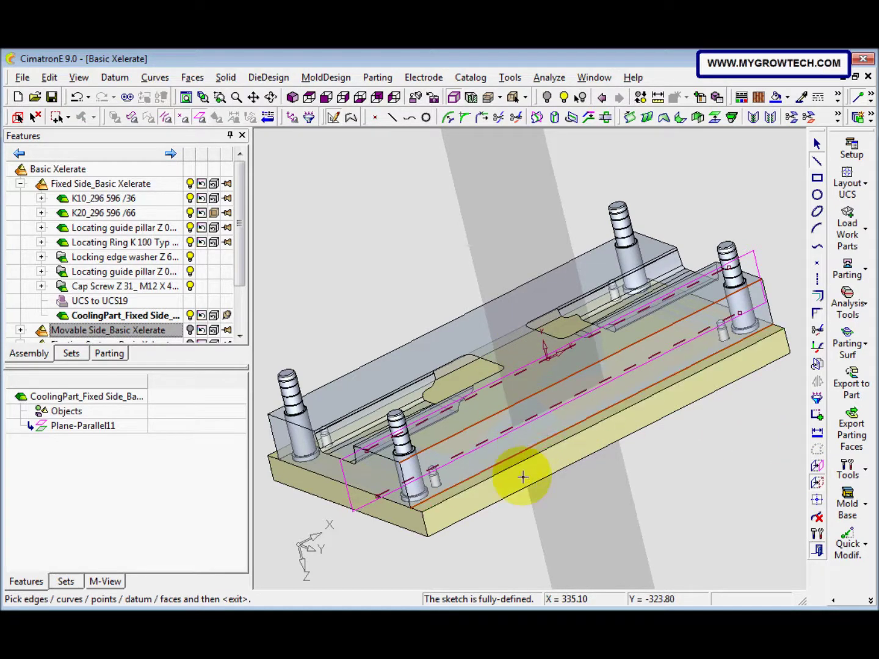
middle_click(527, 520)
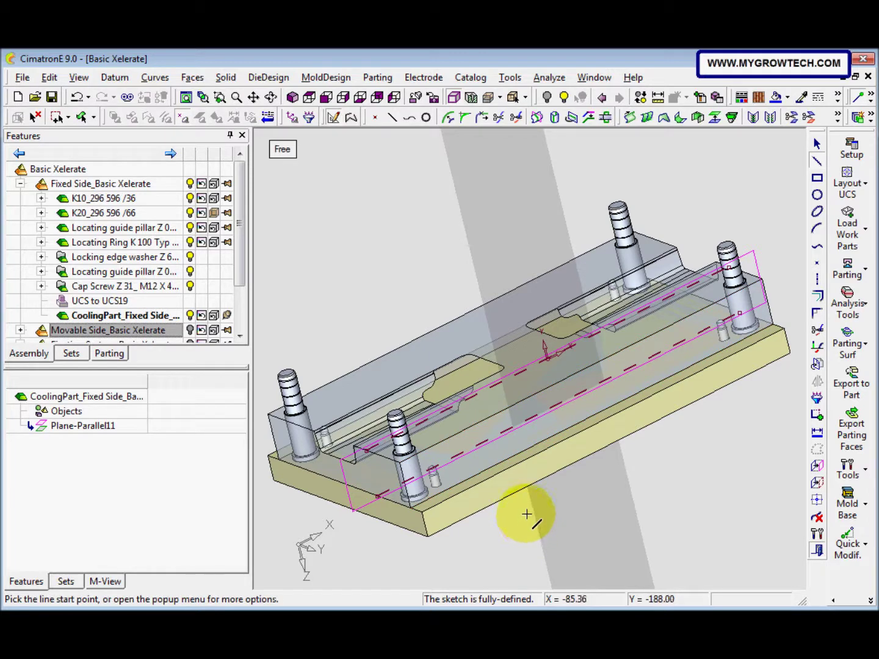
Step: Sketch a horizontal line about 596 mm long between the two references, spanning the K20 plate from end to end
middle_drag(520, 502, 481, 497)
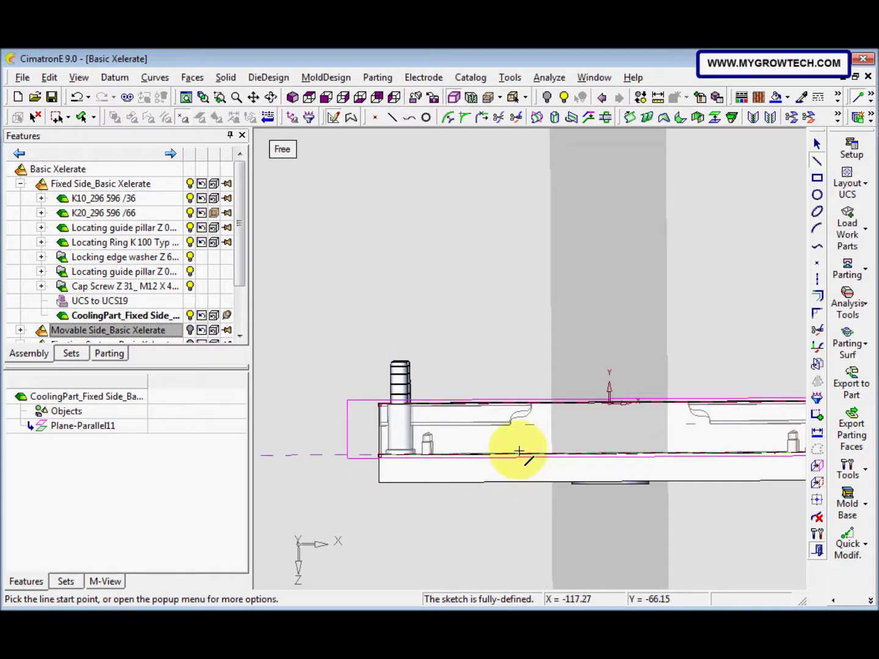
ctrl+middle_drag(519, 452, 458, 349)
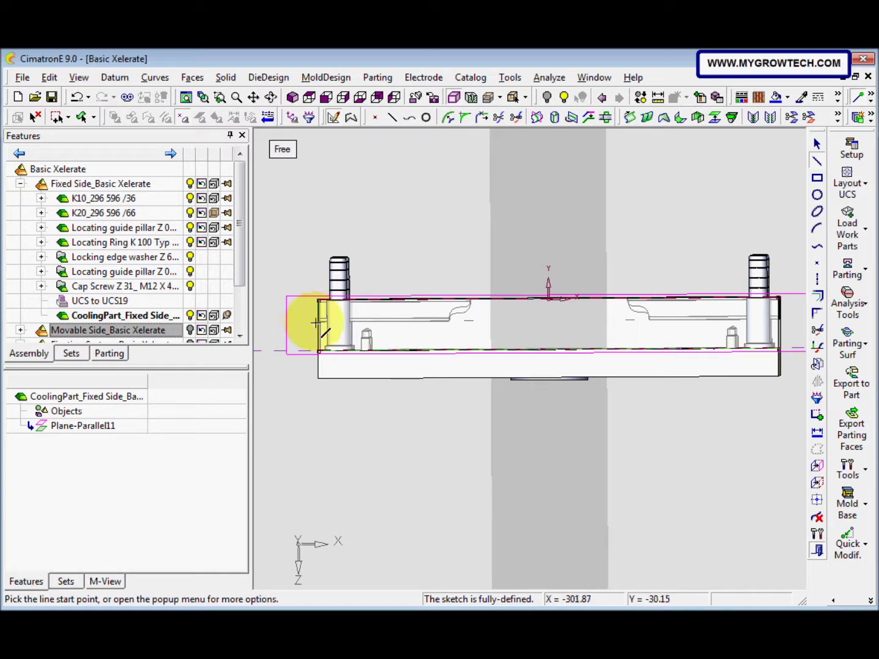
click(317, 322)
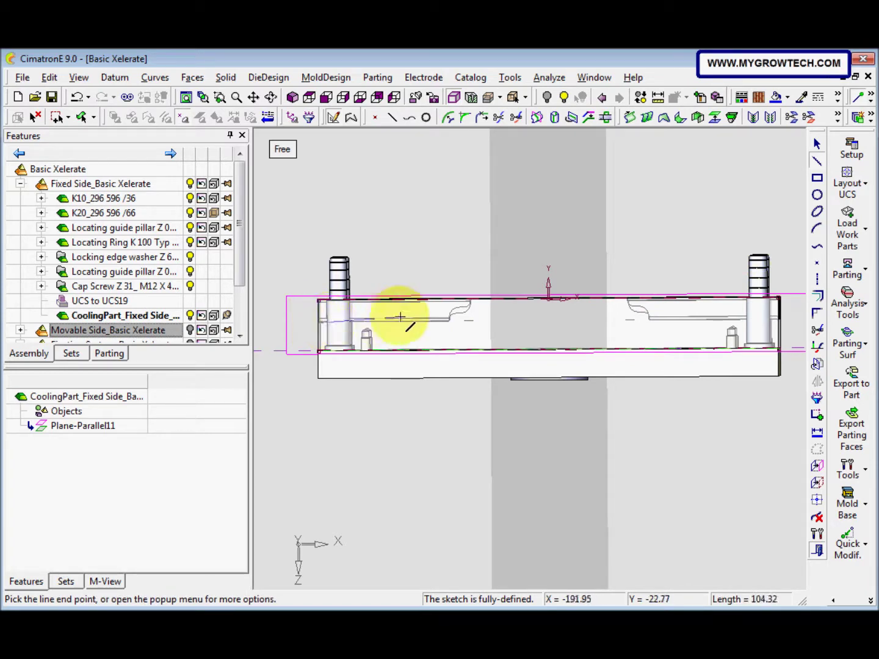
click(780, 321)
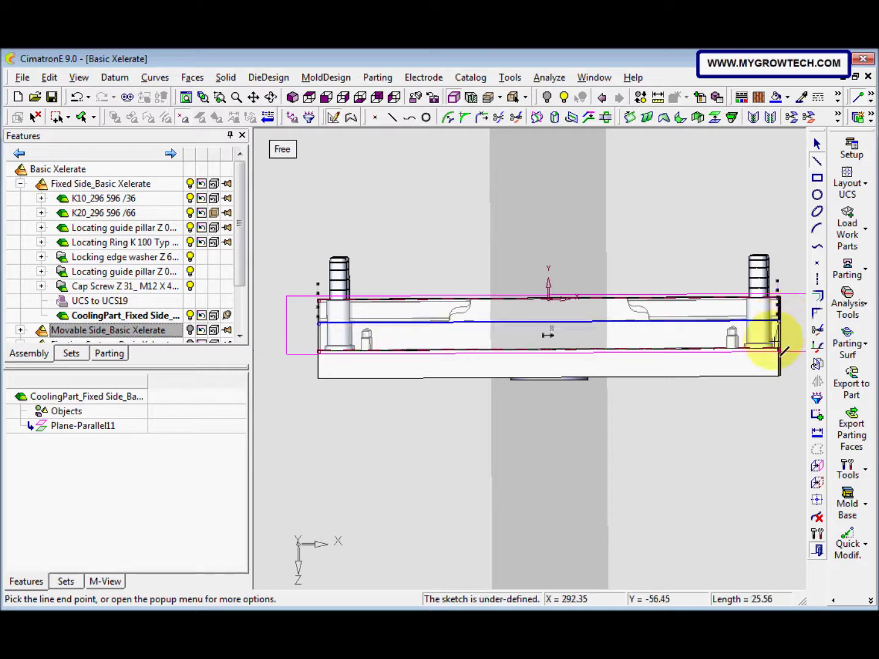
middle_click(740, 394)
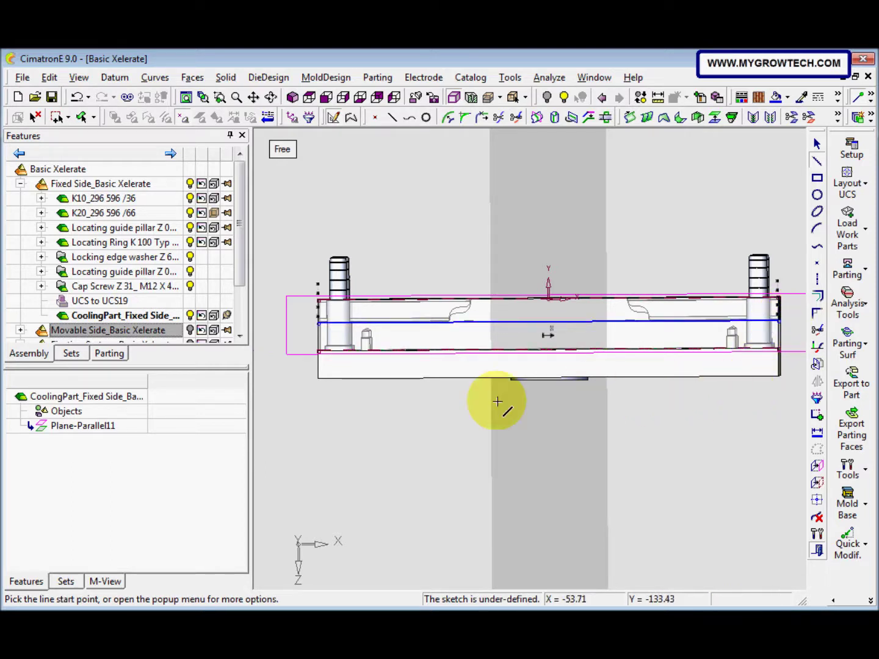
Step: Dimension the line 20 mm from the reference on the guide pillar side and finish the cooling sketch
middle_drag(363, 391, 436, 438)
click(817, 433)
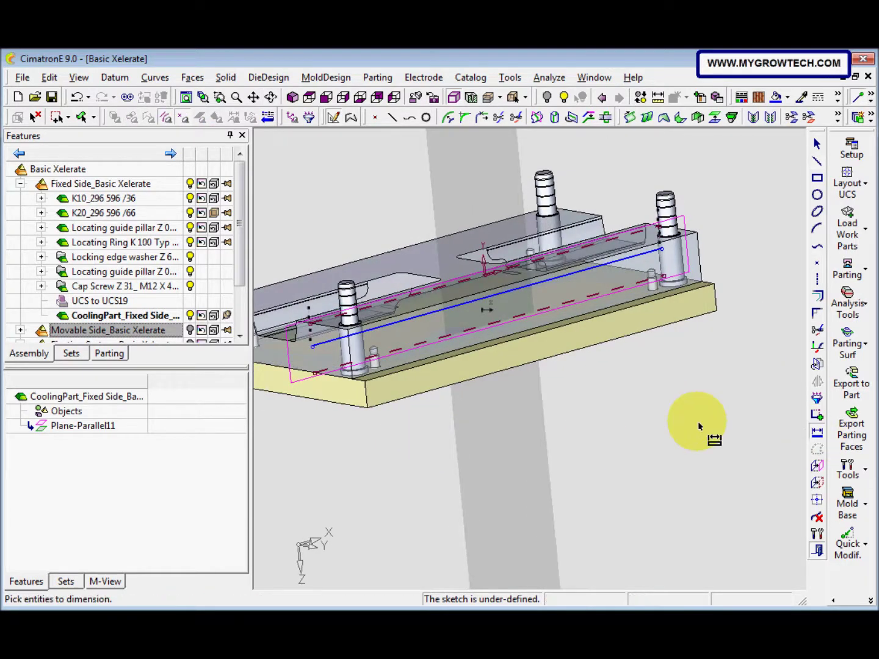
click(312, 333)
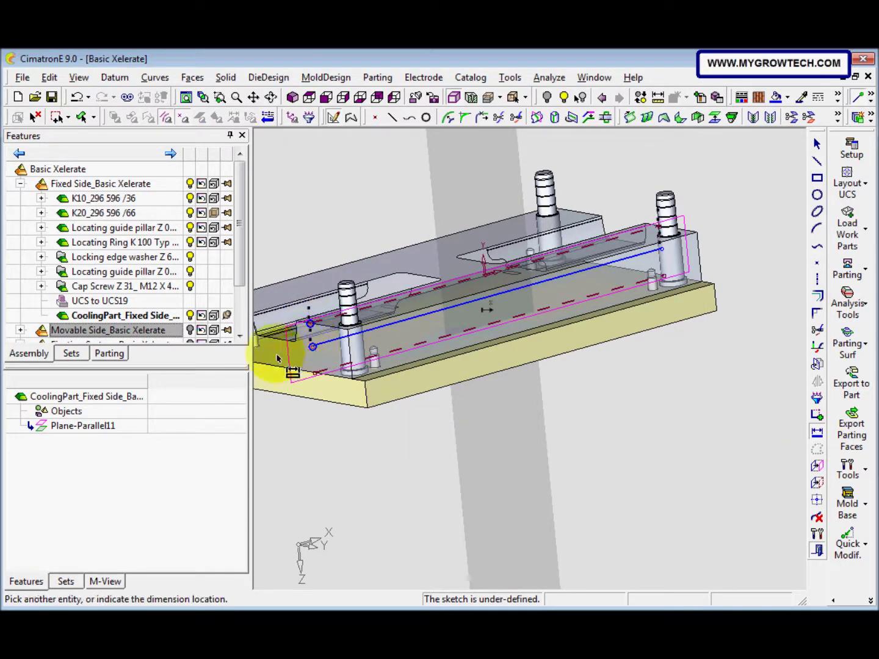
middle_drag(427, 366, 501, 369)
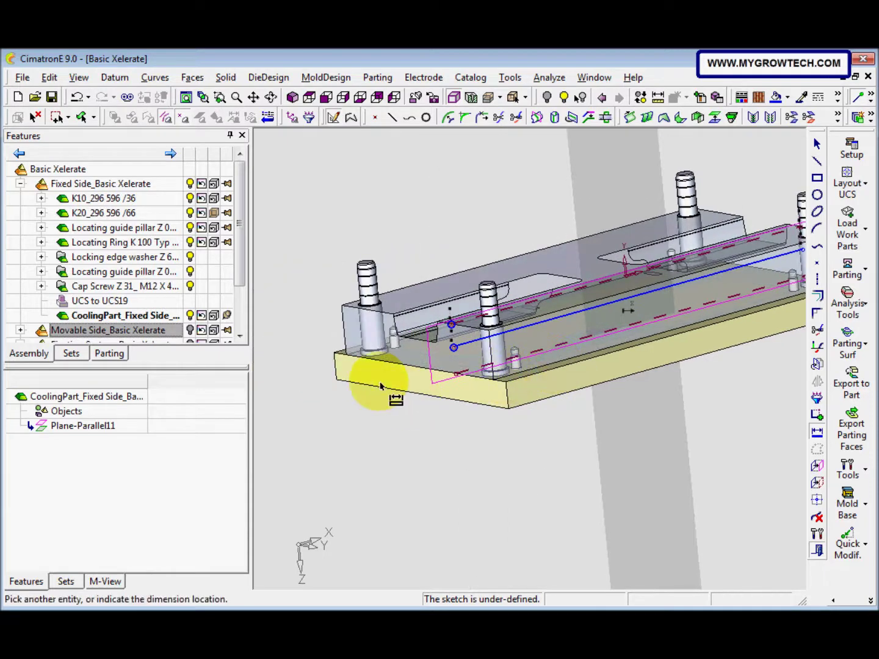
click(338, 366)
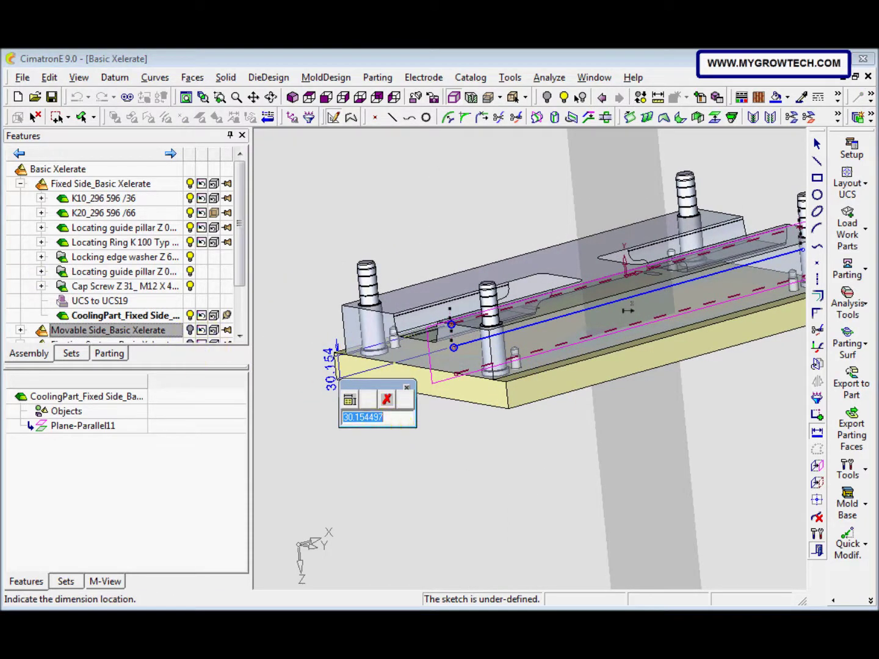
click(342, 415)
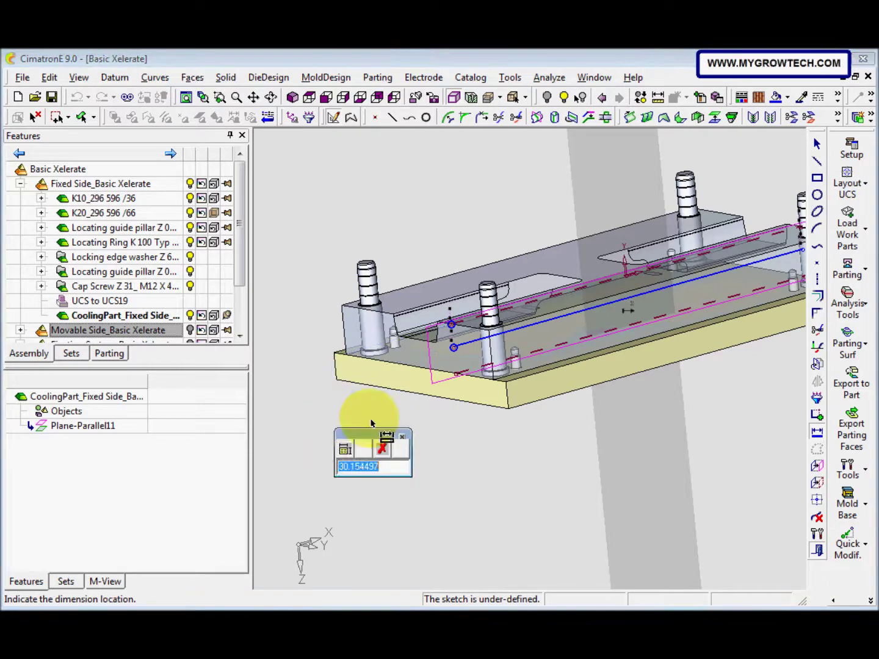
text(20)
click(345, 449)
scroll(428, 500, down, 3)
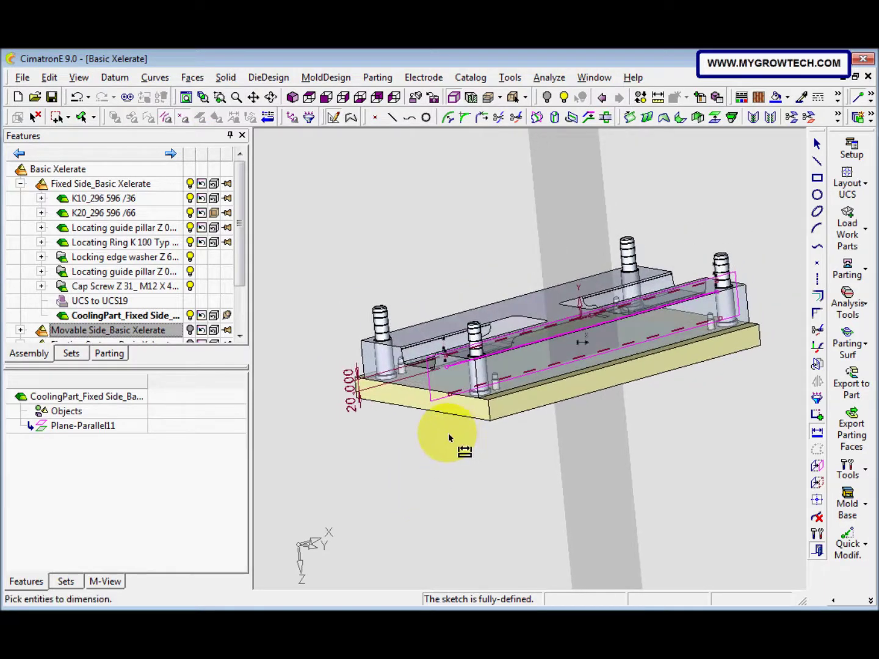
right_click(449, 433)
click(491, 427)
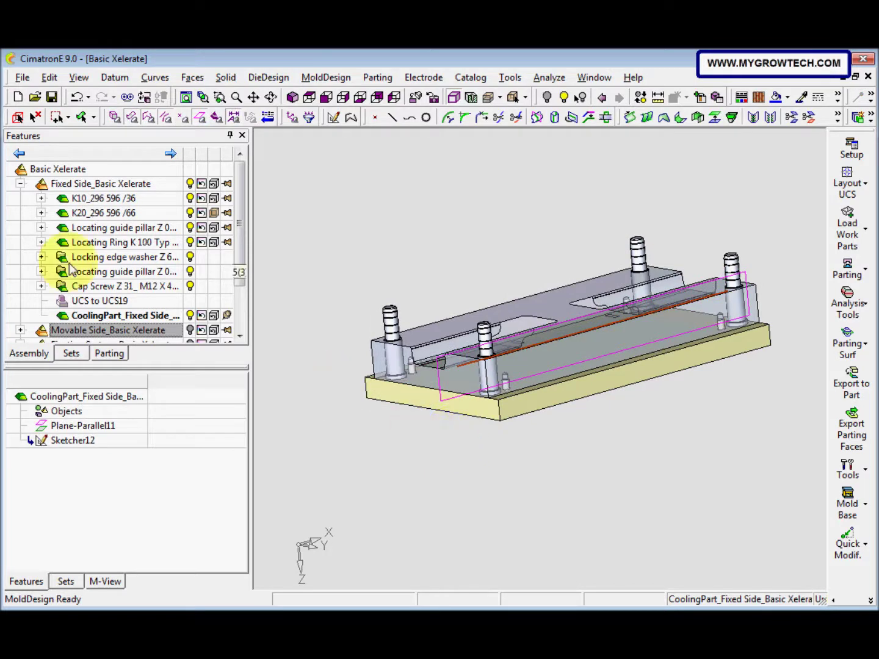
Step: Copy the cooling line sketch linearly by XYZ Delta with Delta Y of -146 to the opposite side of the K20 plate
drag(242, 225, 242, 242)
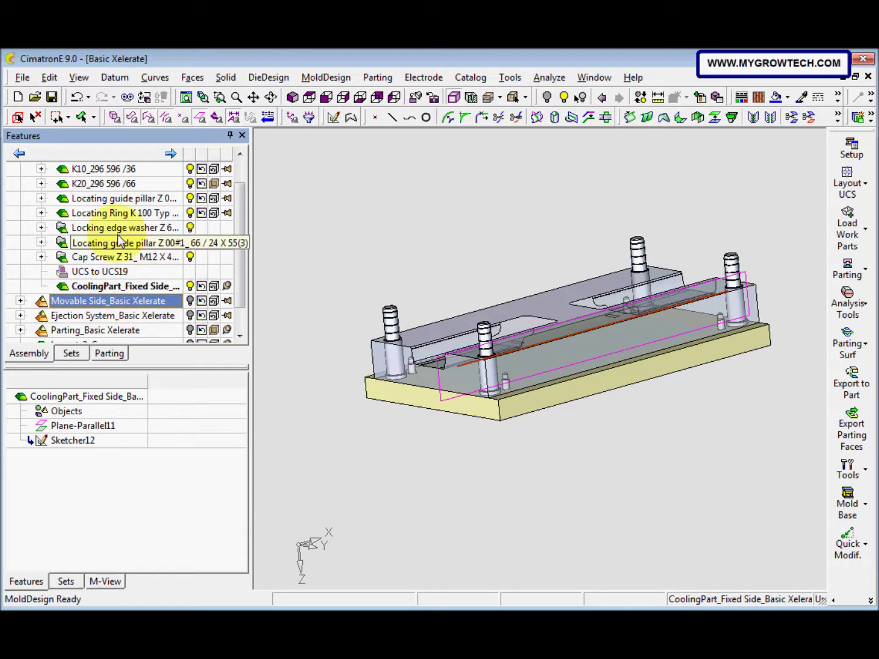
click(50, 79)
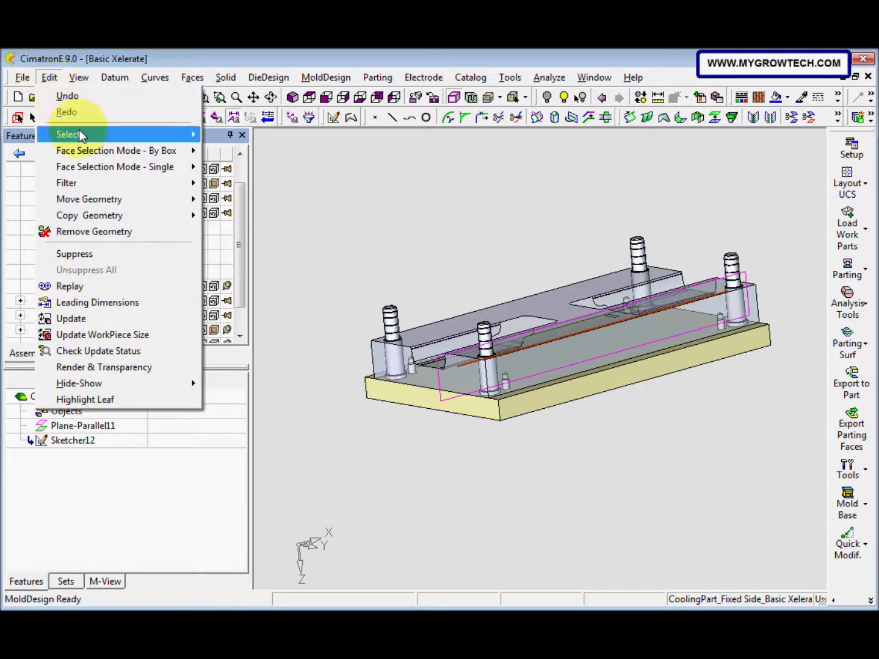
mouse_move(107, 217)
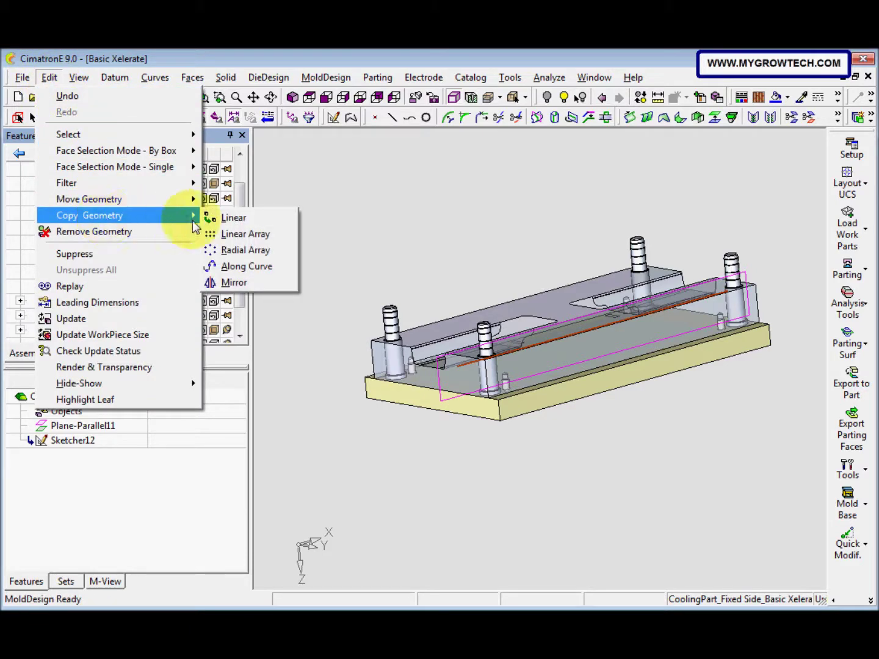
click(232, 223)
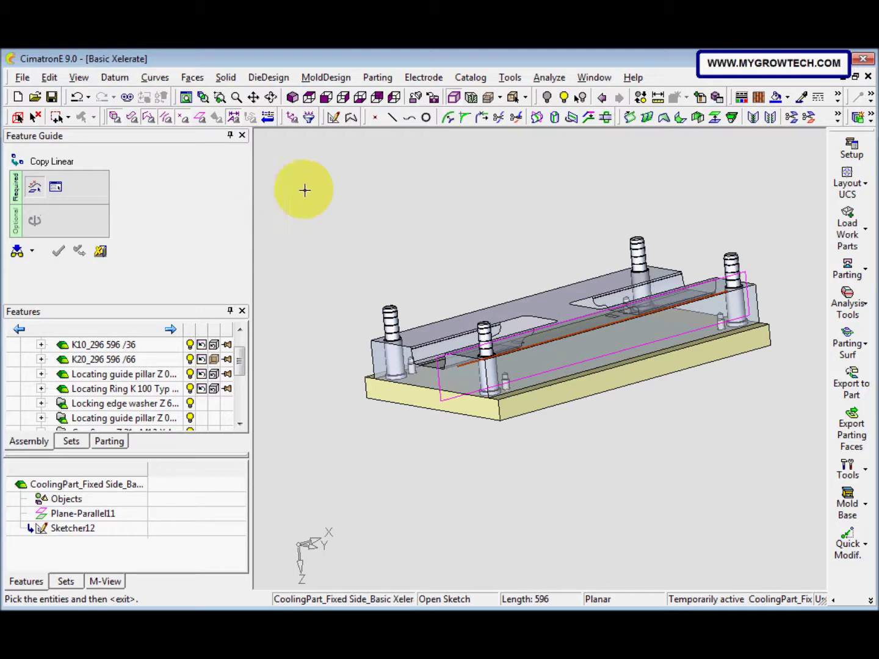
click(471, 370)
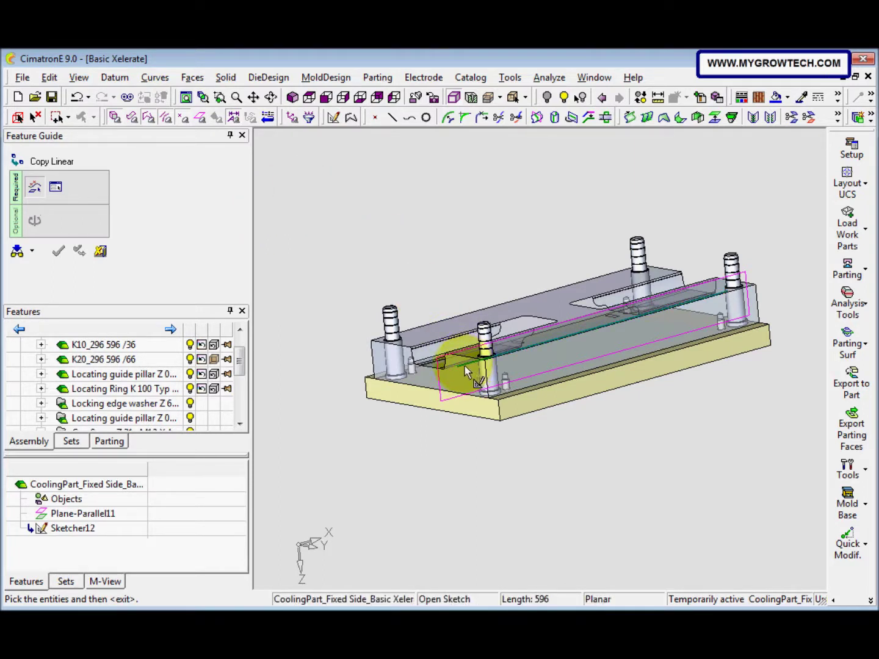
middle_click(444, 309)
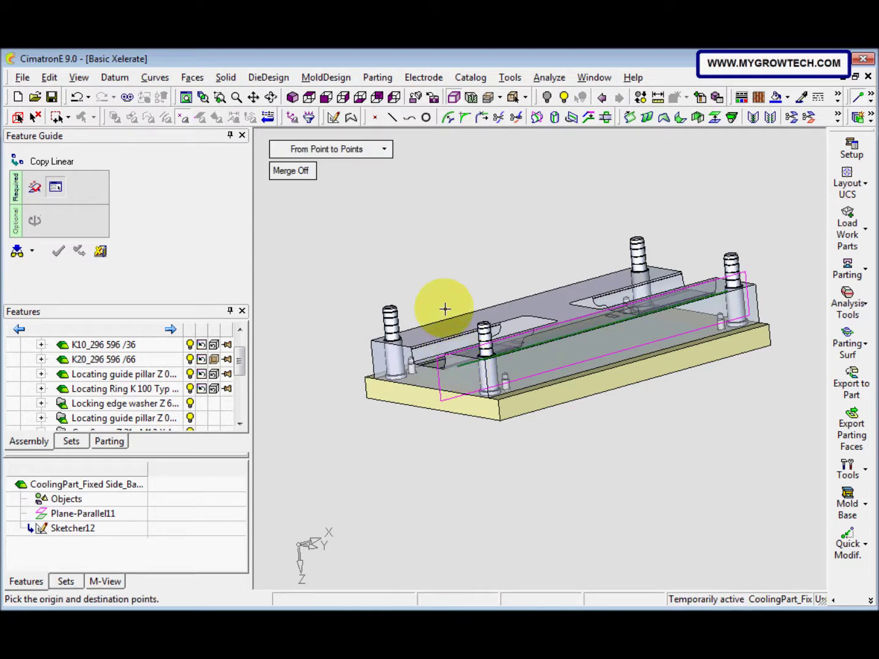
click(386, 152)
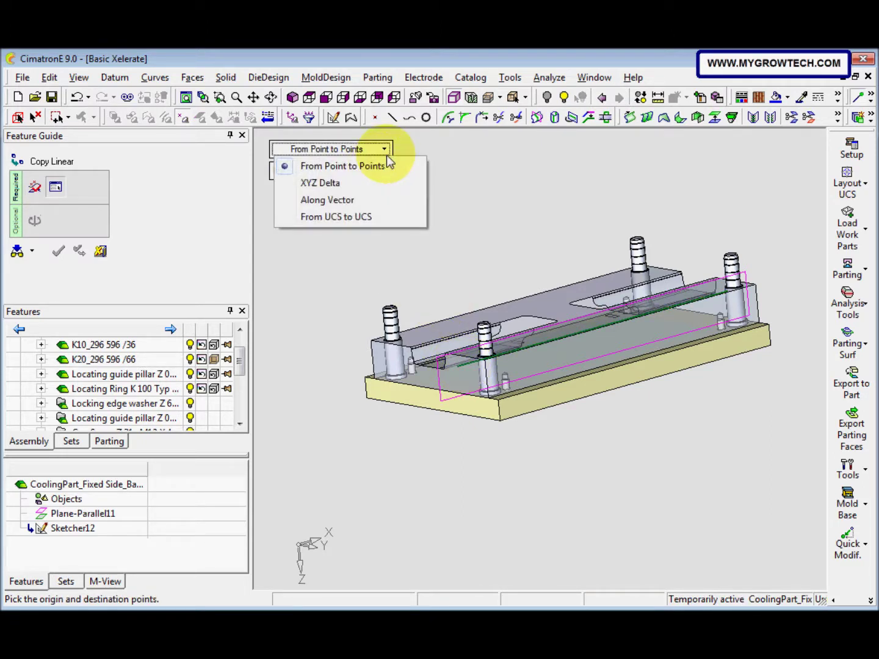
click(370, 184)
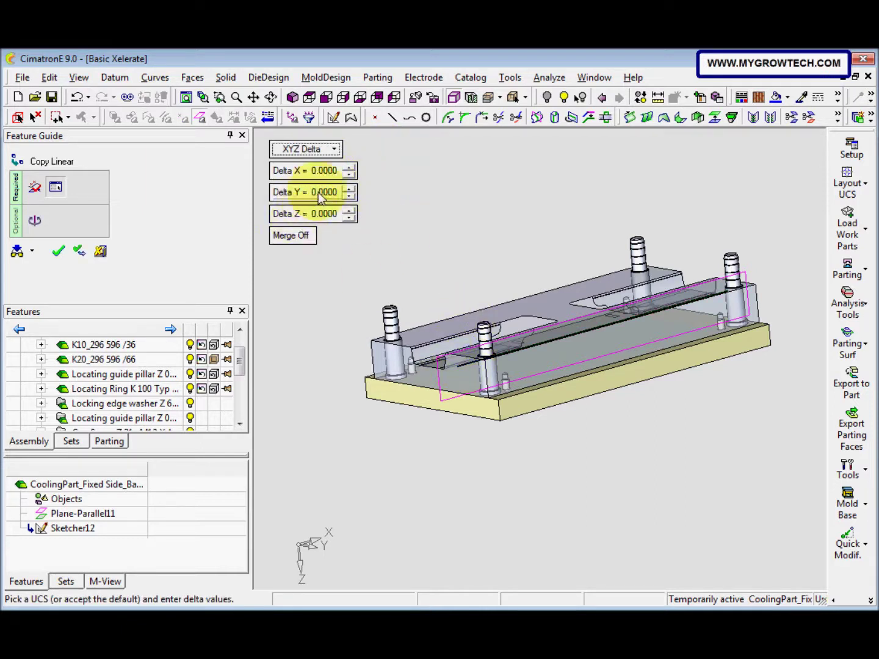
click(343, 194)
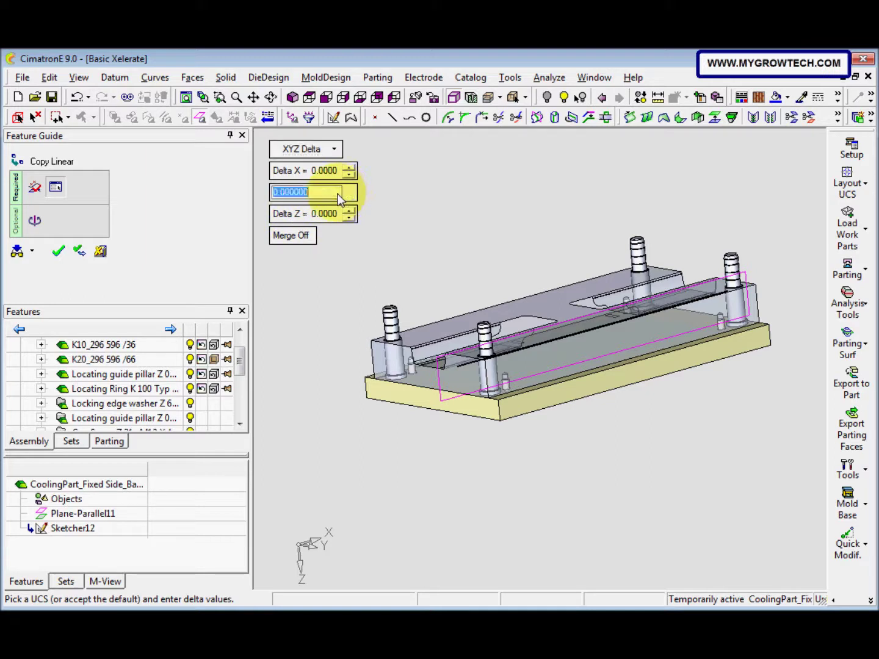
text(-146)
key(Return)
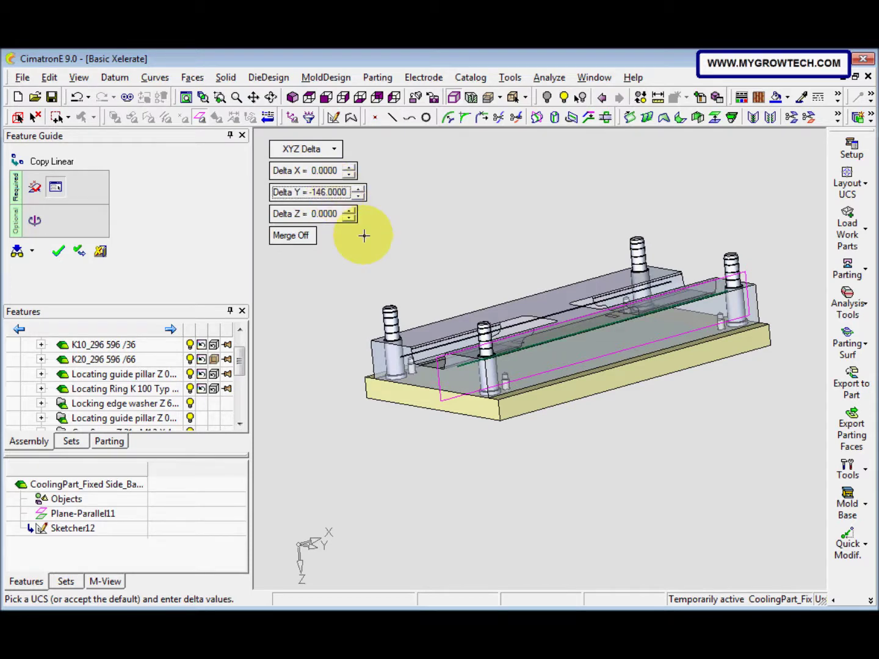
right_click(364, 236)
click(365, 236)
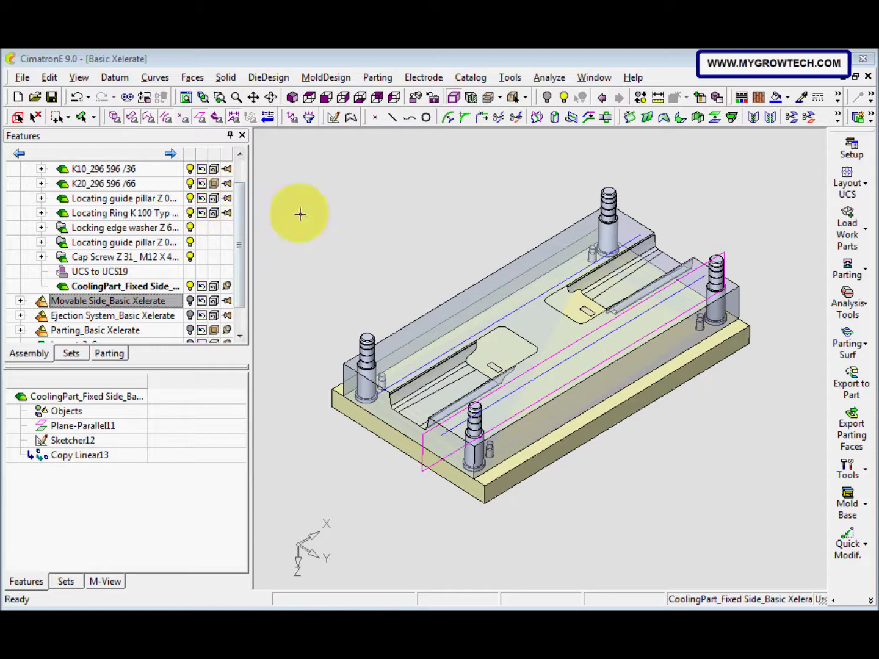
Step: Create cooling objects with an 8 mm global diameter, without cut, from the original sketch line and its copy
click(834, 601)
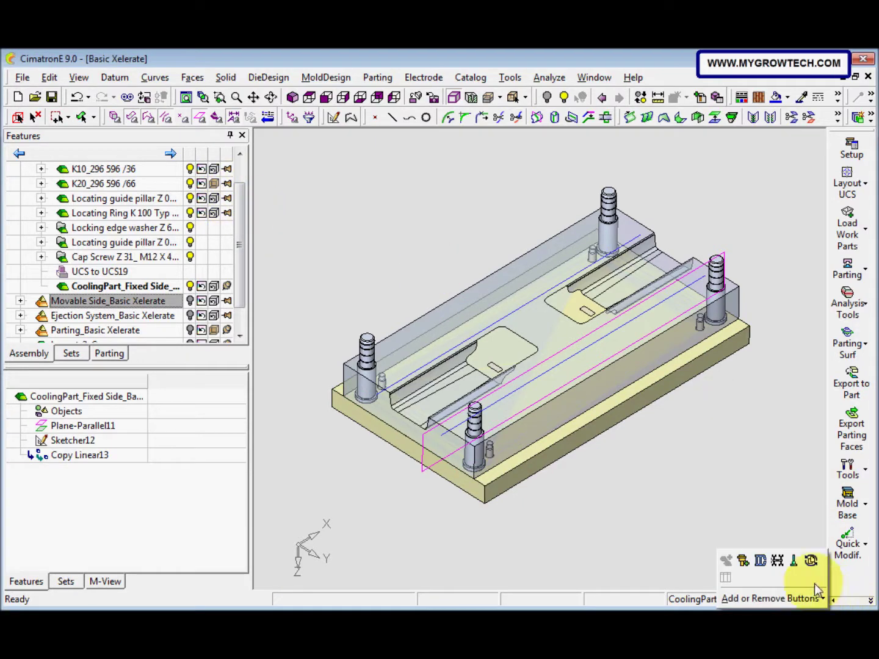
click(759, 560)
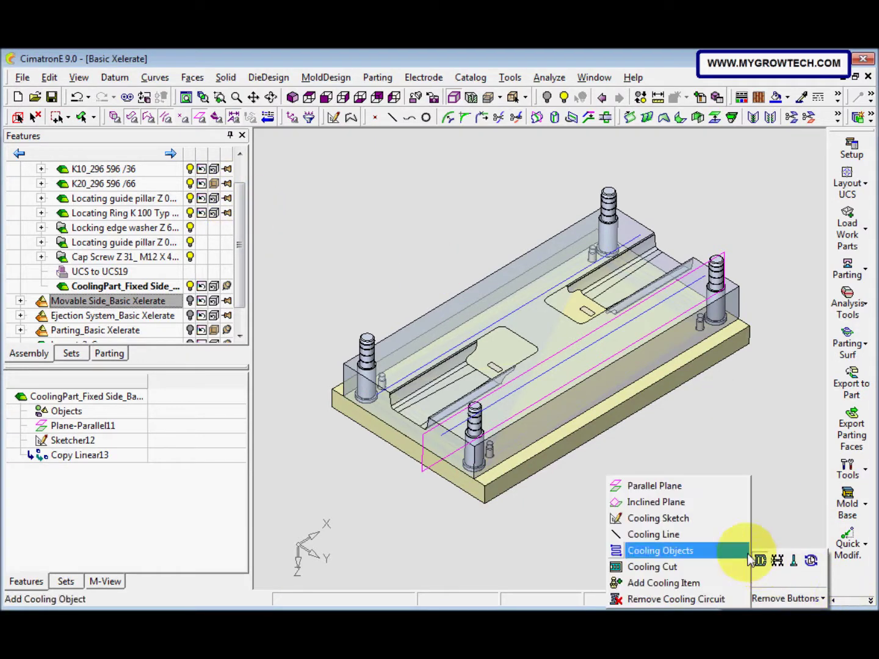
click(704, 551)
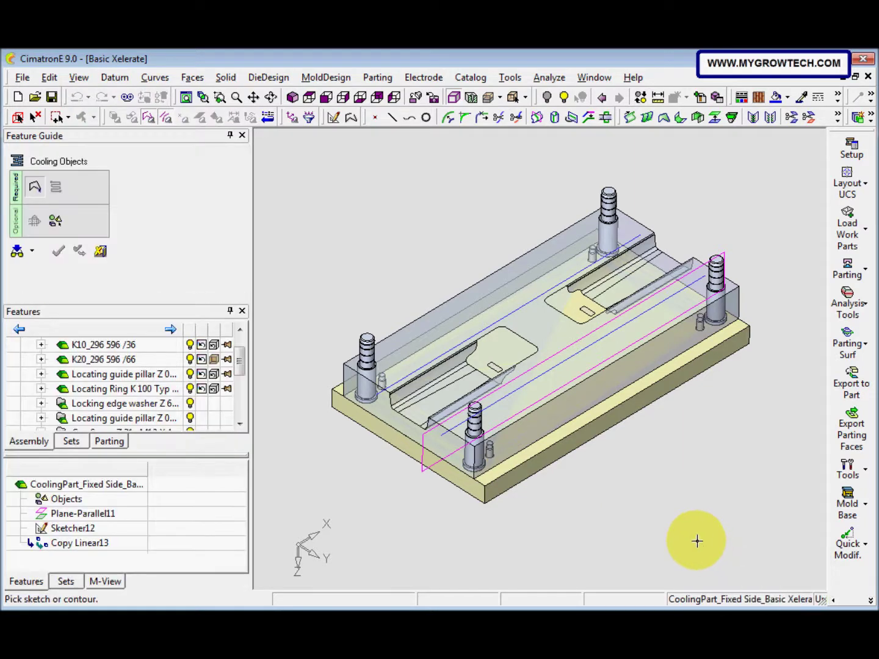
click(500, 400)
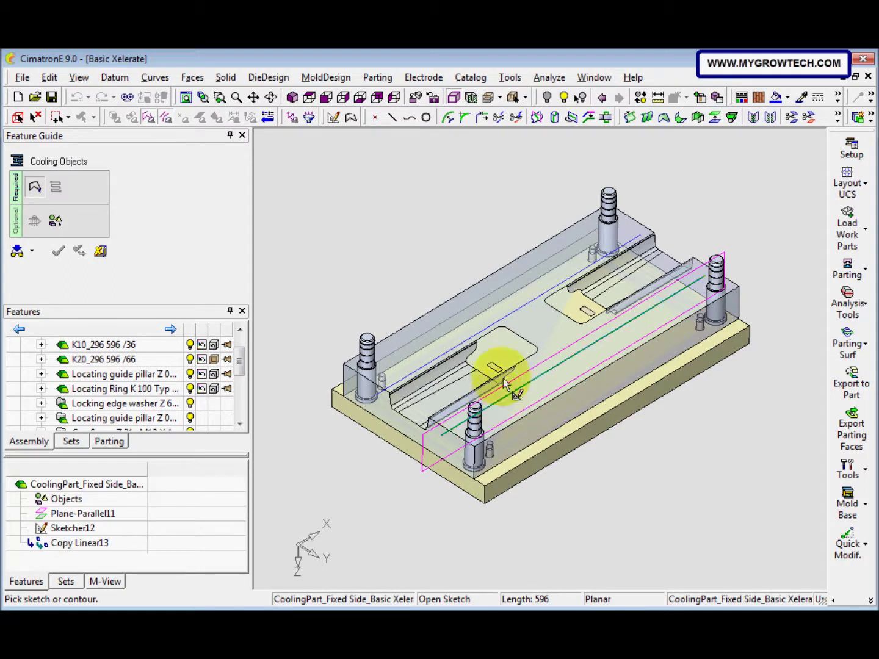
click(511, 313)
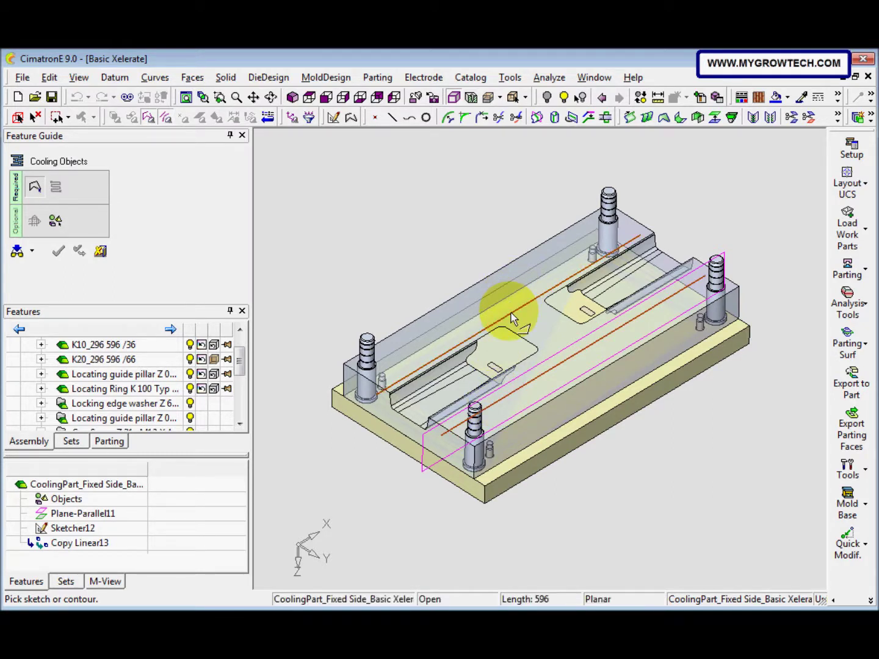
middle_click(401, 229)
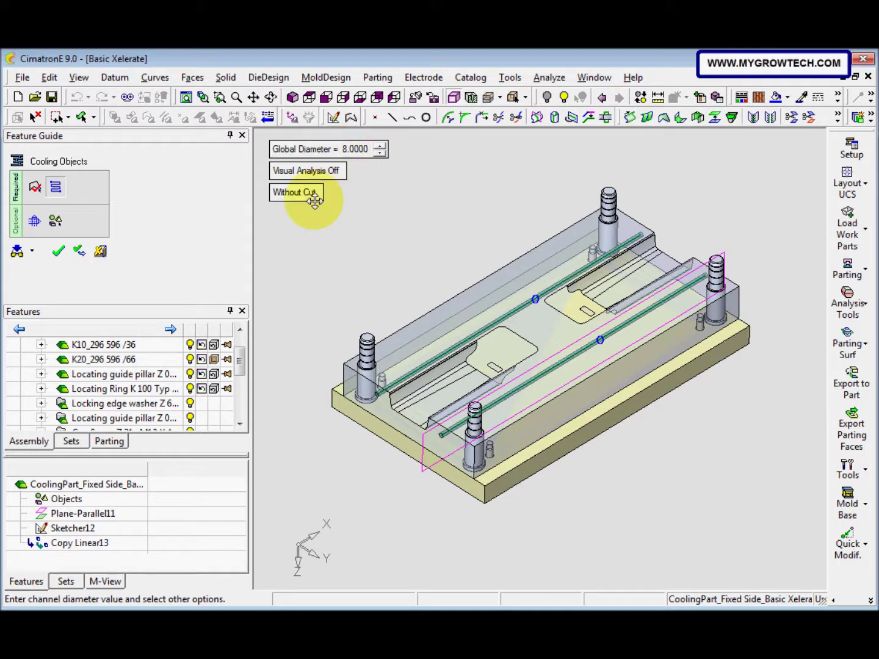
right_click(345, 238)
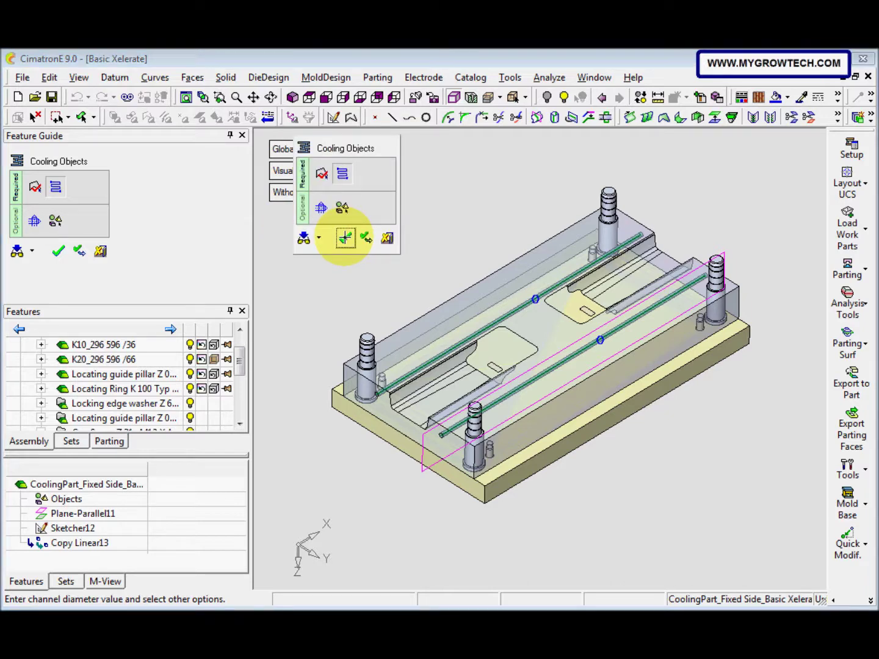
click(345, 238)
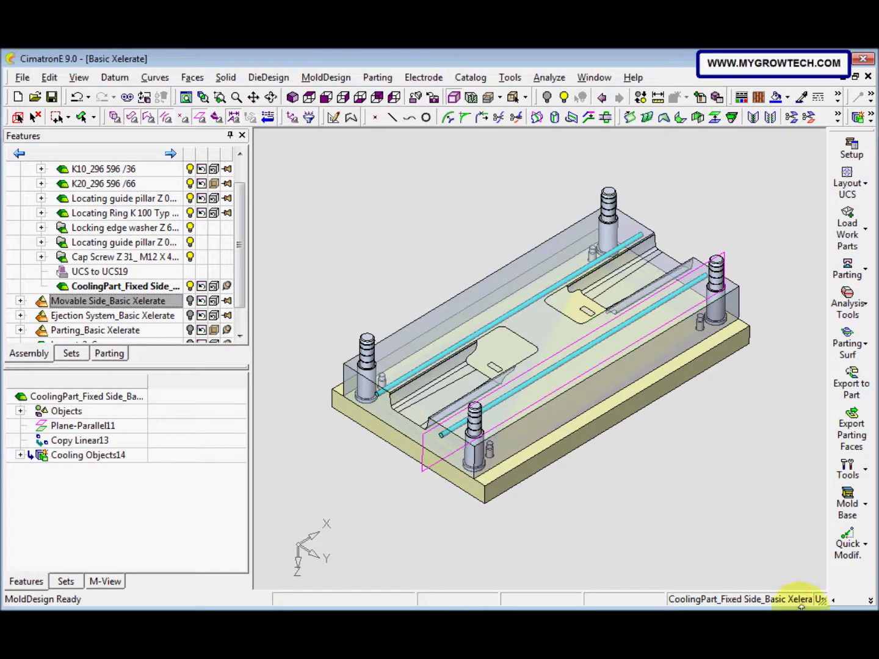
Step: Add a cooling item from the Hasco mm catalog, choosing the connecting nipple Z 6302 / 9 X M10 X 1 in material 1.4305
click(833, 600)
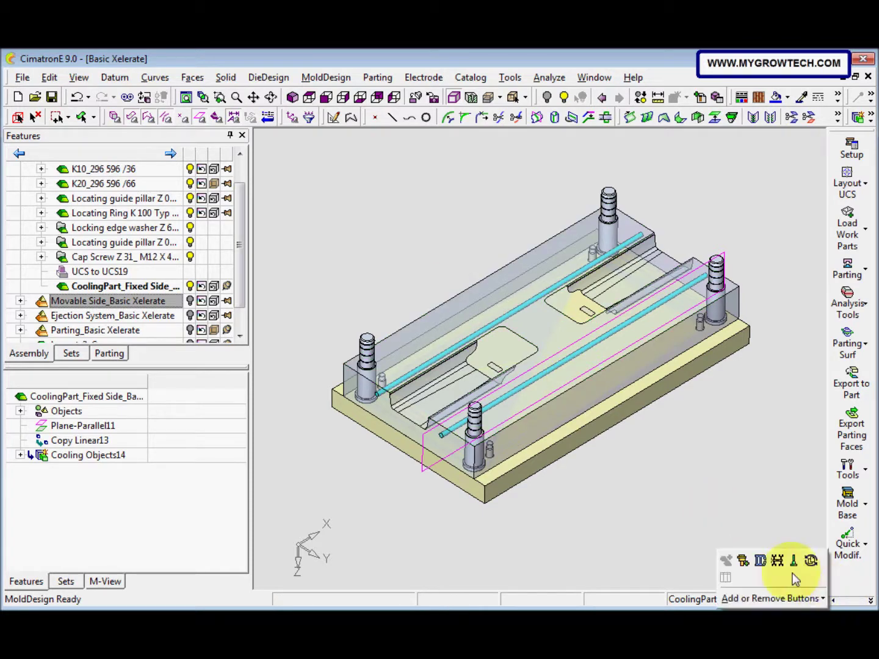
click(761, 562)
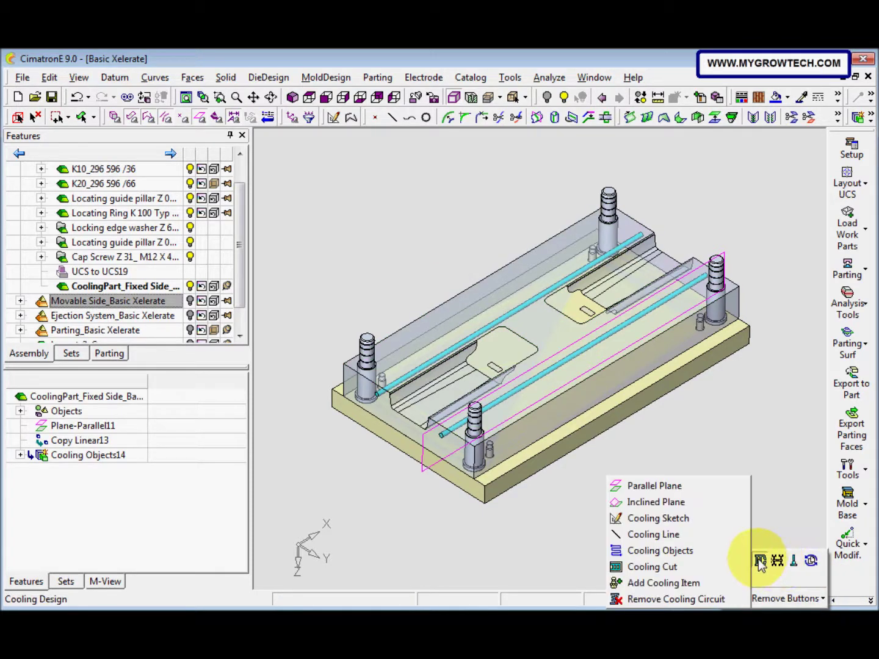
click(722, 581)
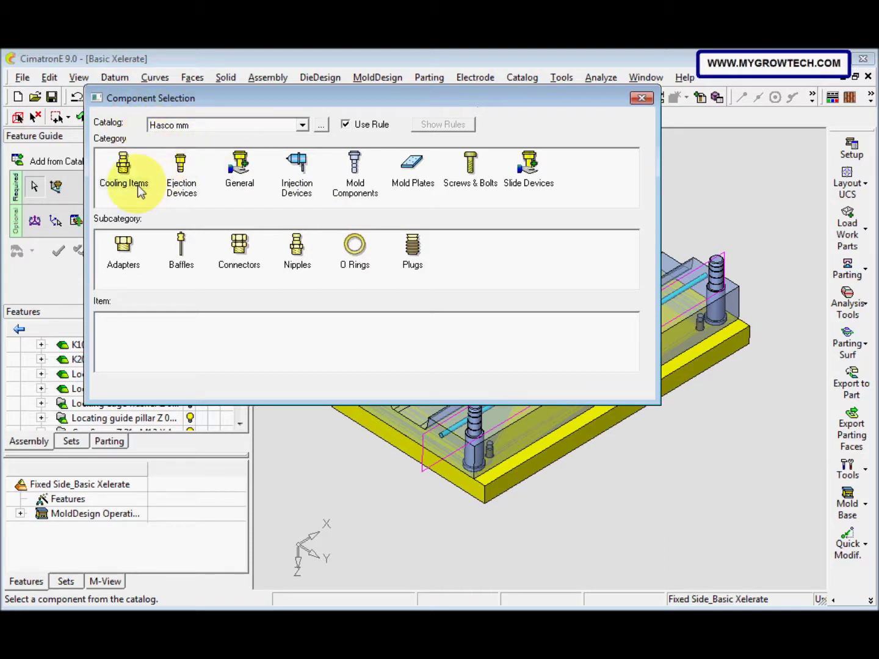
click(299, 257)
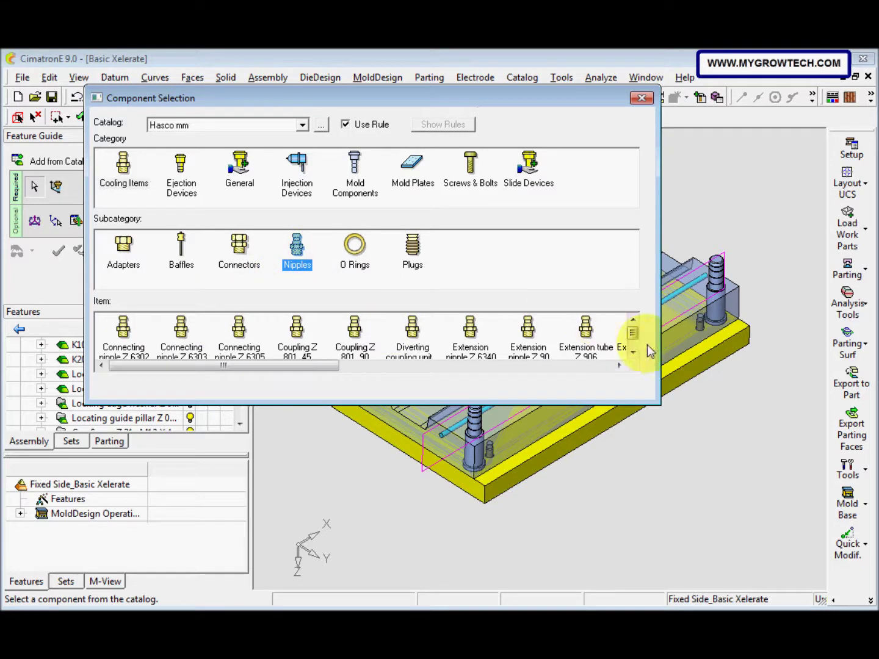
scroll(621, 332, down, 1)
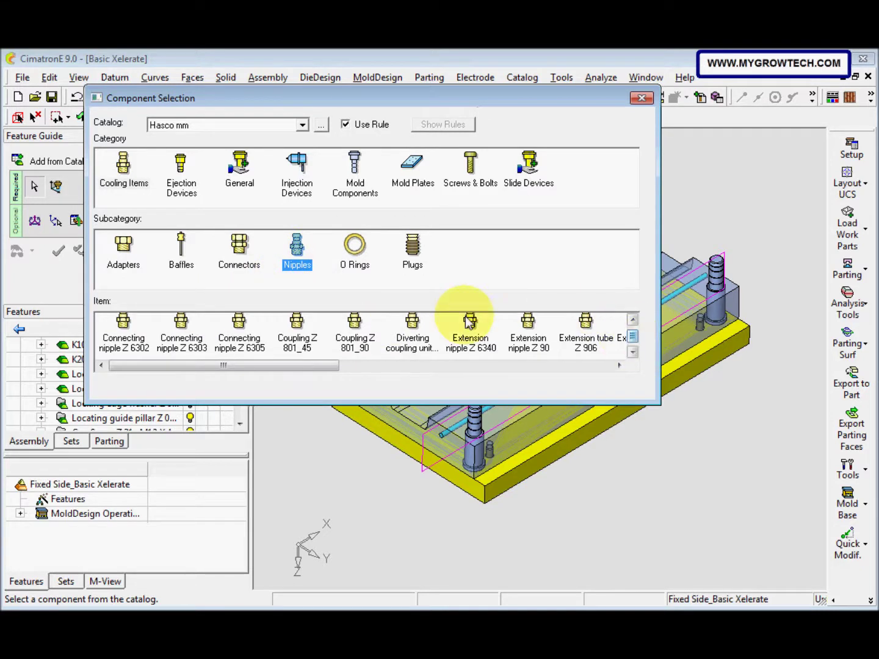
click(140, 354)
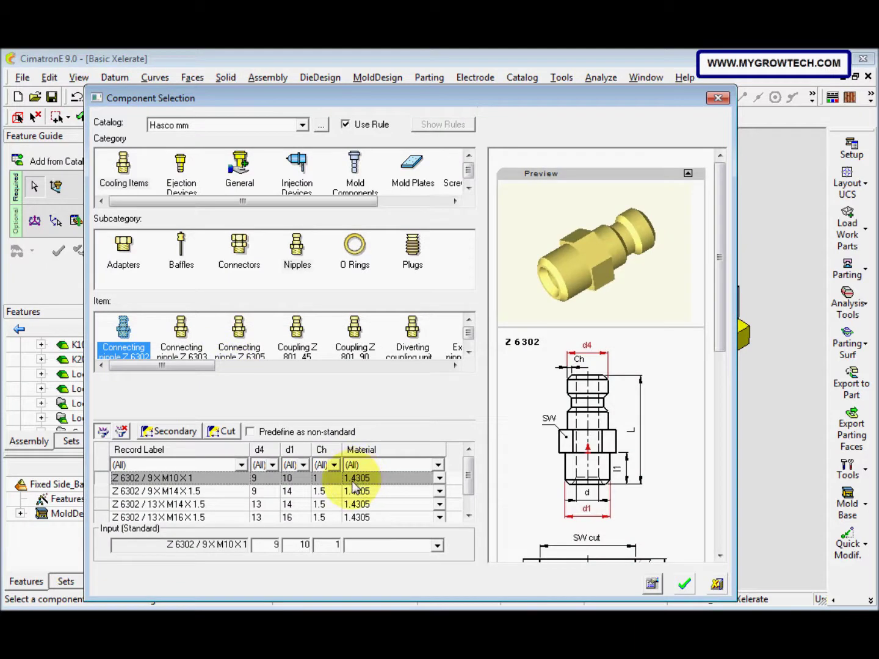
click(354, 480)
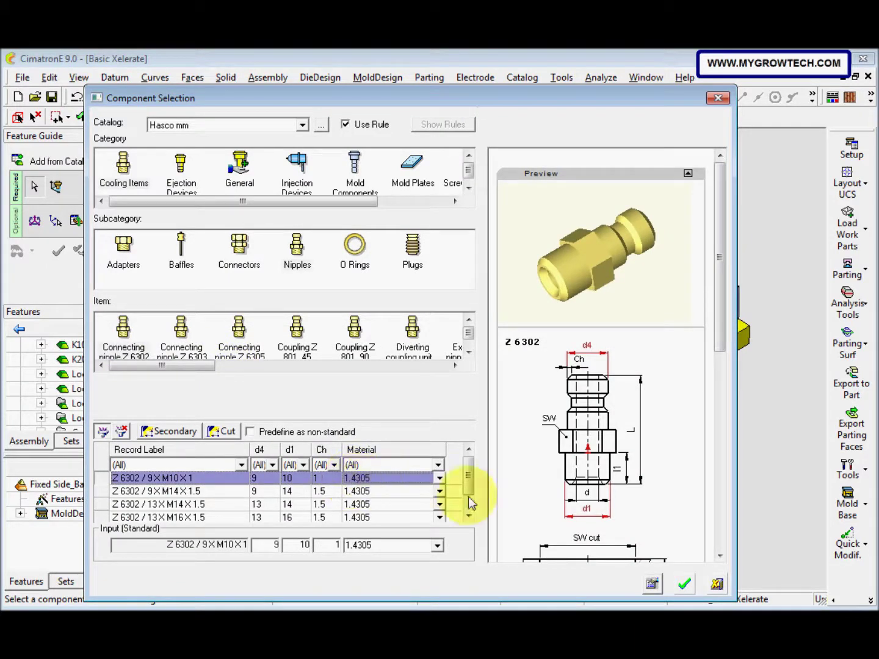
click(684, 585)
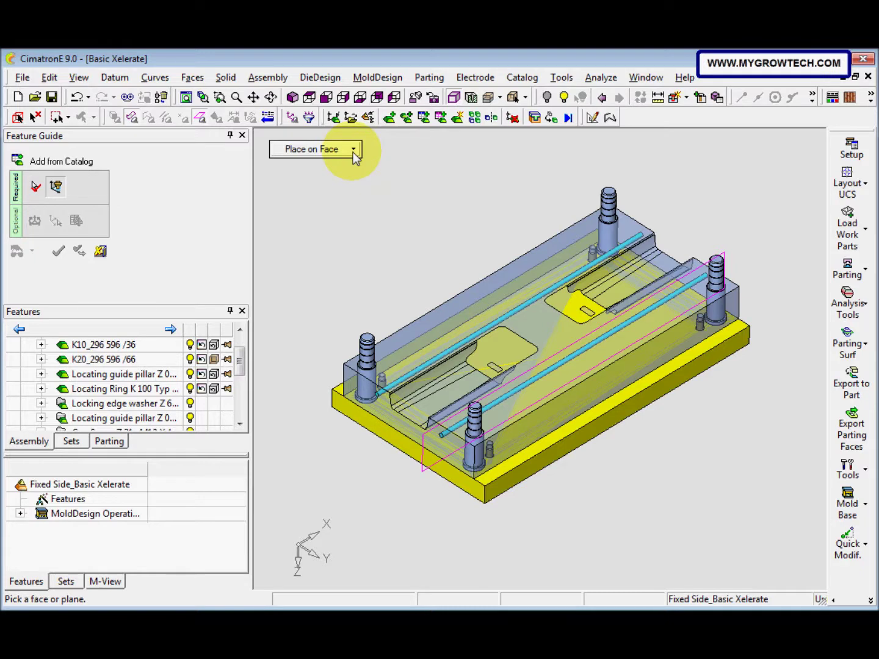
Step: Place the connecting nipples with Place on Cone Face at the negative X ends of both cooling channels and apply
click(353, 151)
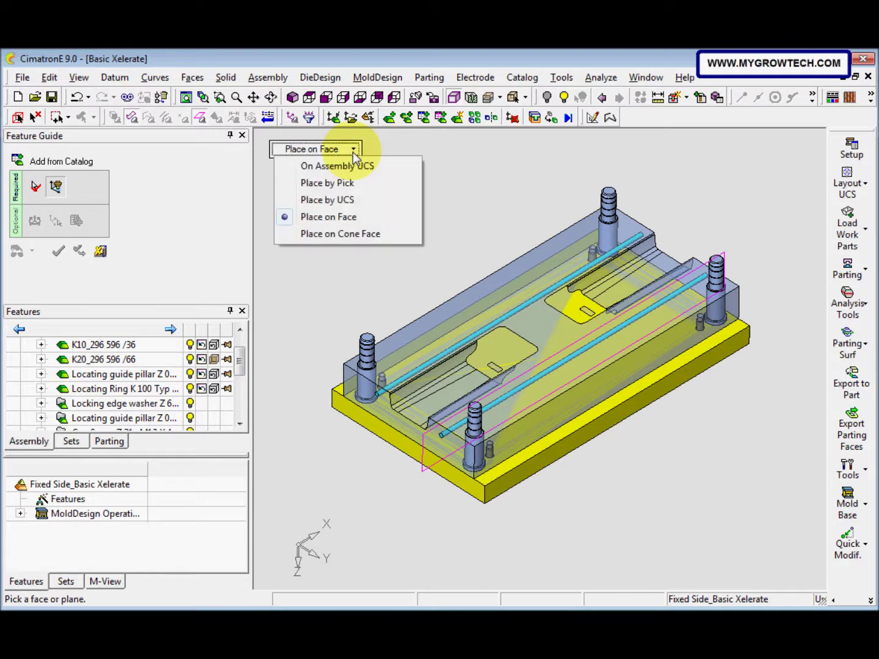
click(353, 235)
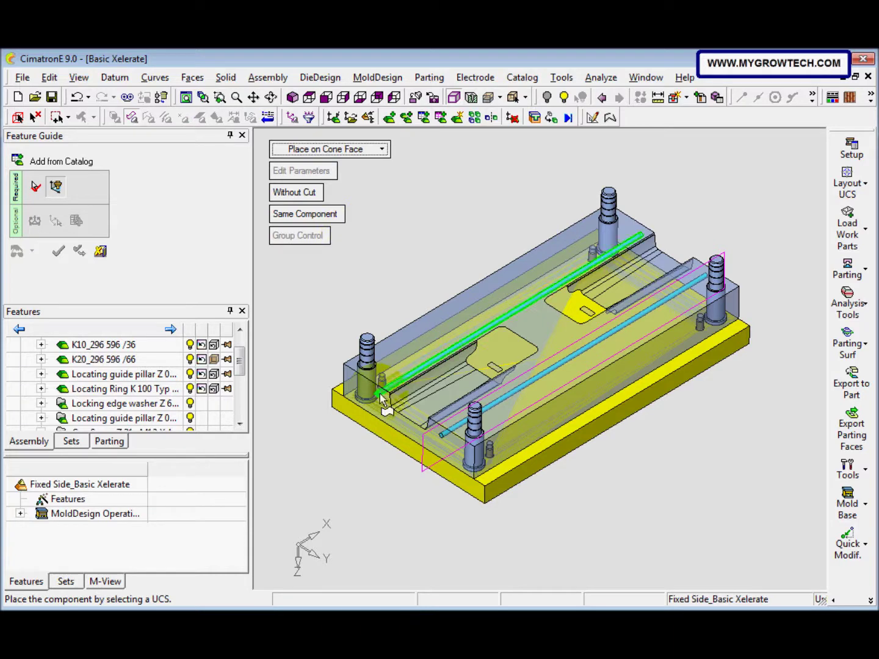
click(360, 409)
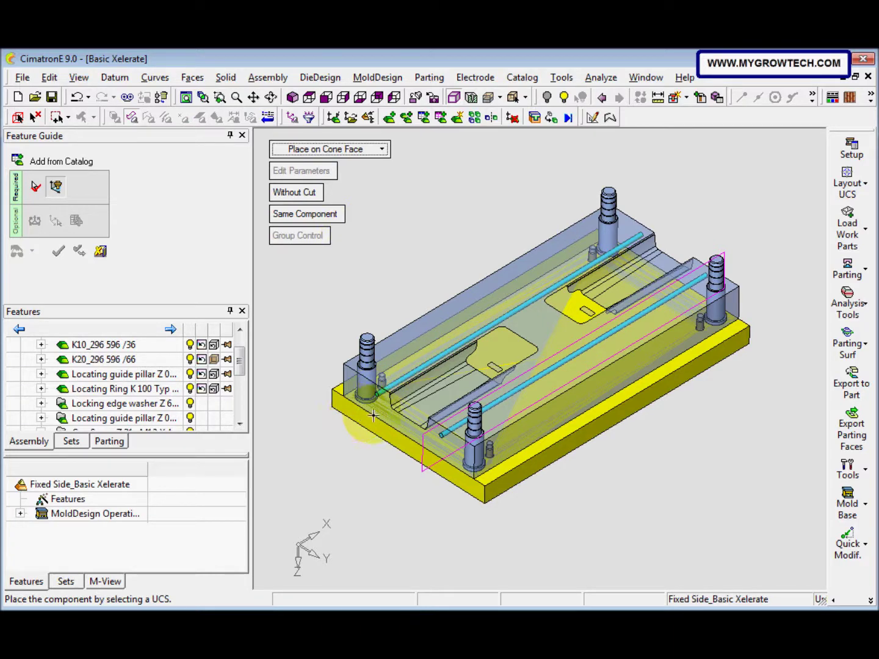
scroll(495, 388, up, 3)
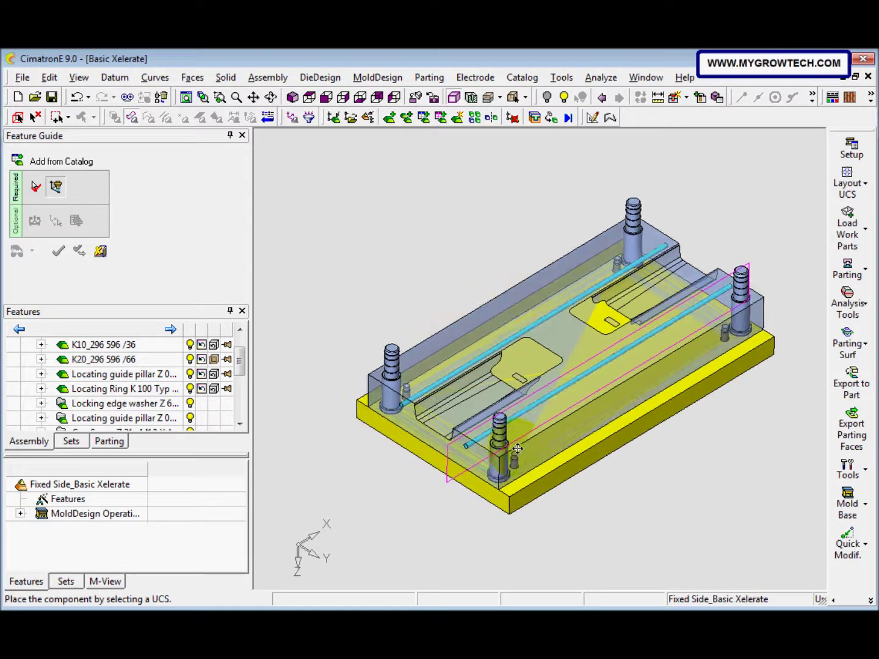
scroll(495, 389, down, 2)
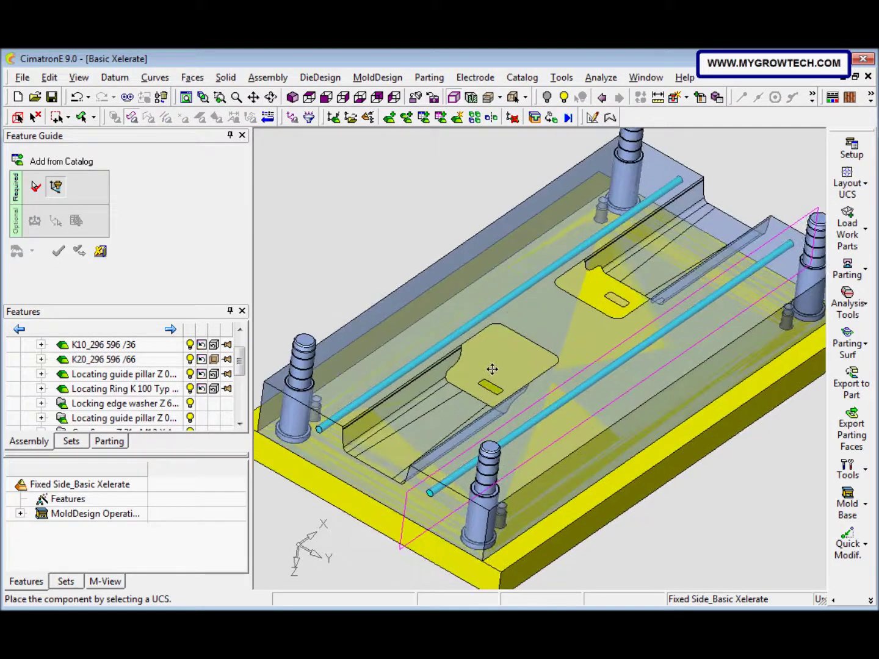
scroll(422, 402, up, 2)
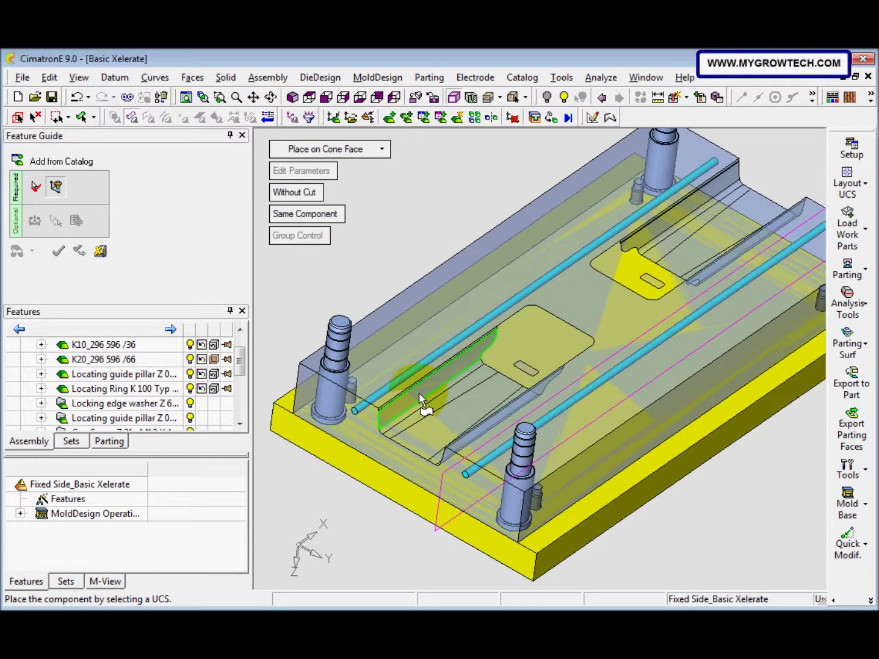
click(358, 408)
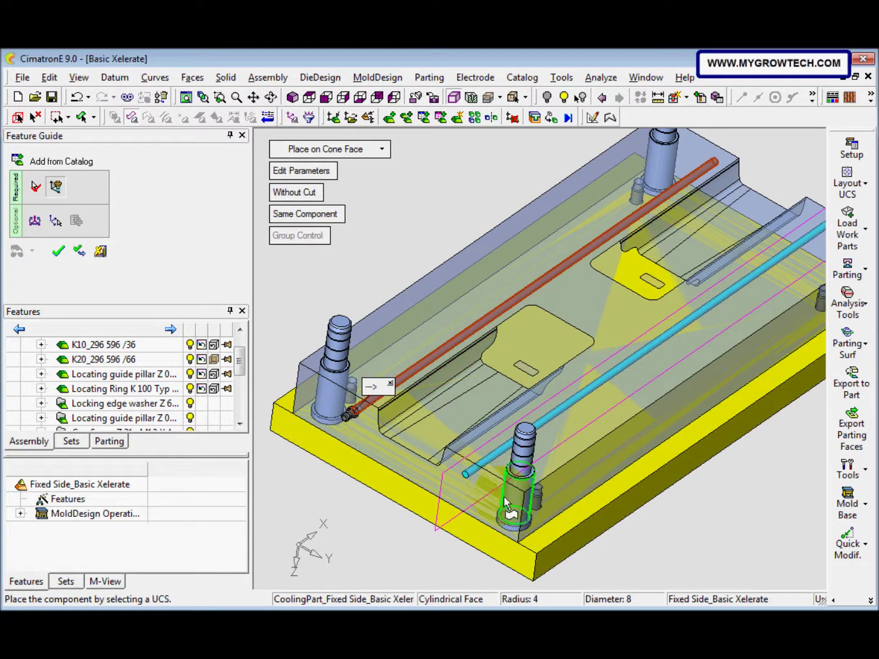
click(476, 483)
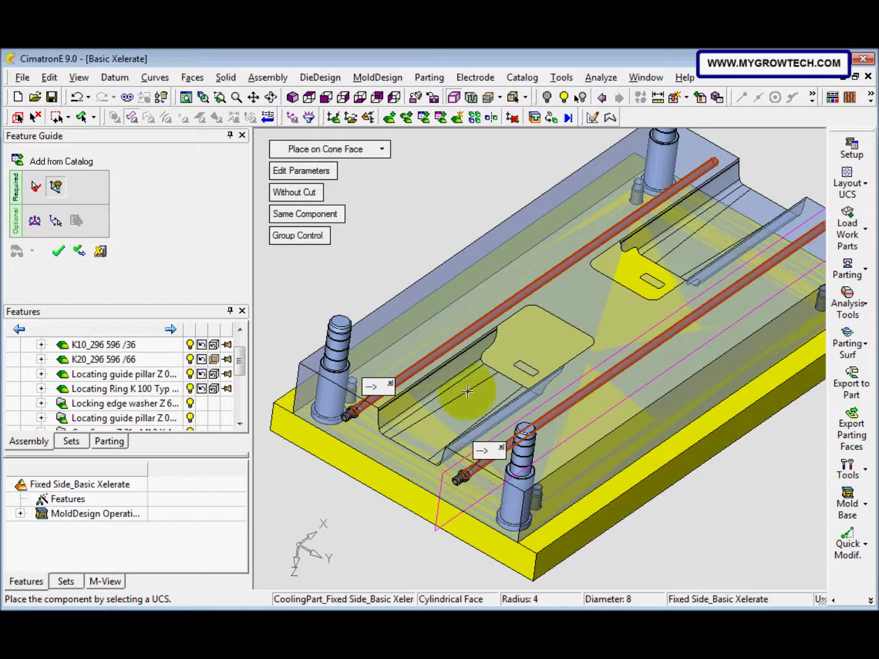
right_click(443, 226)
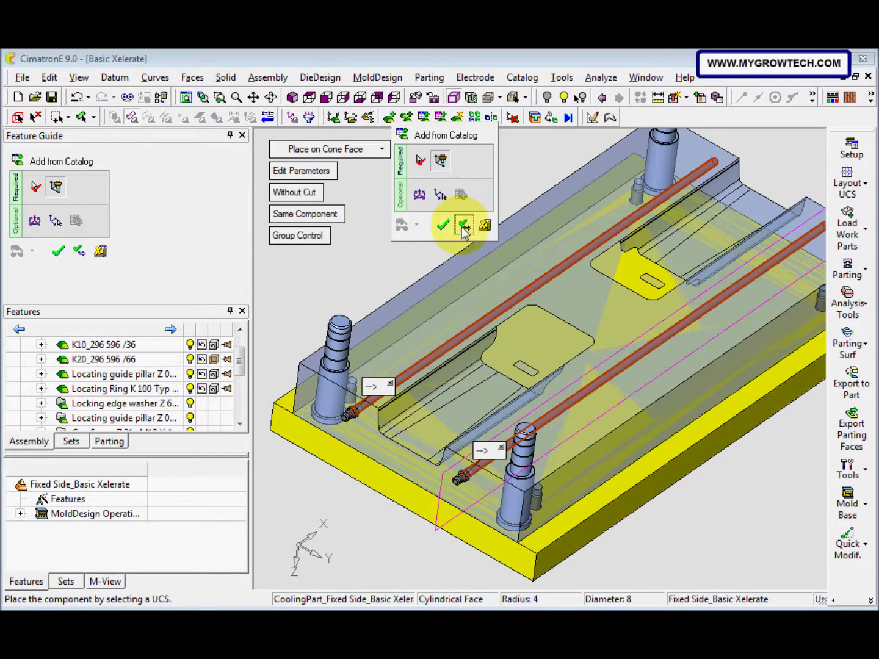
click(465, 225)
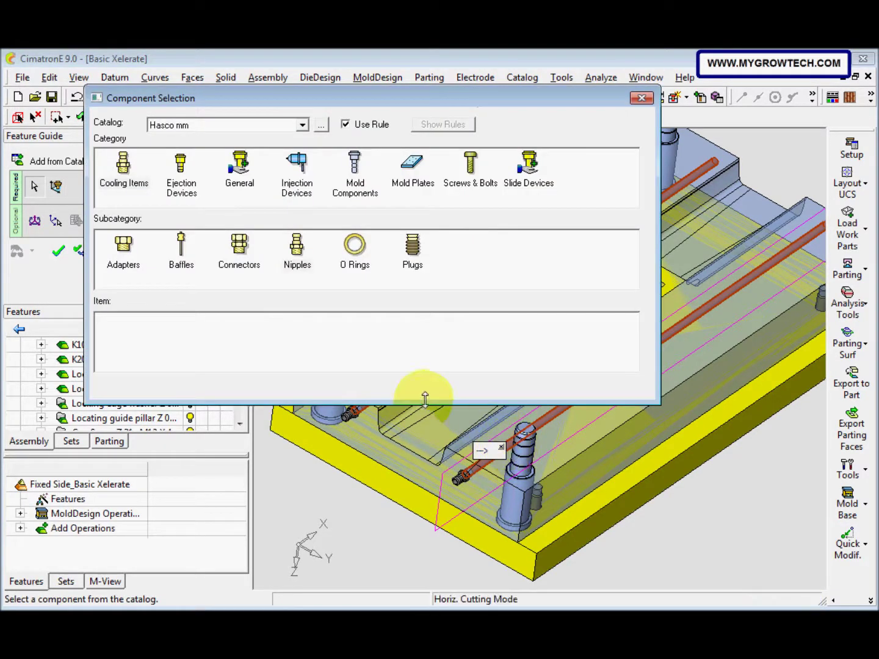
Step: Add the connecting nipple Z 6302 from the Nipples subcategory to the positive X ends of both cooling channels
click(299, 262)
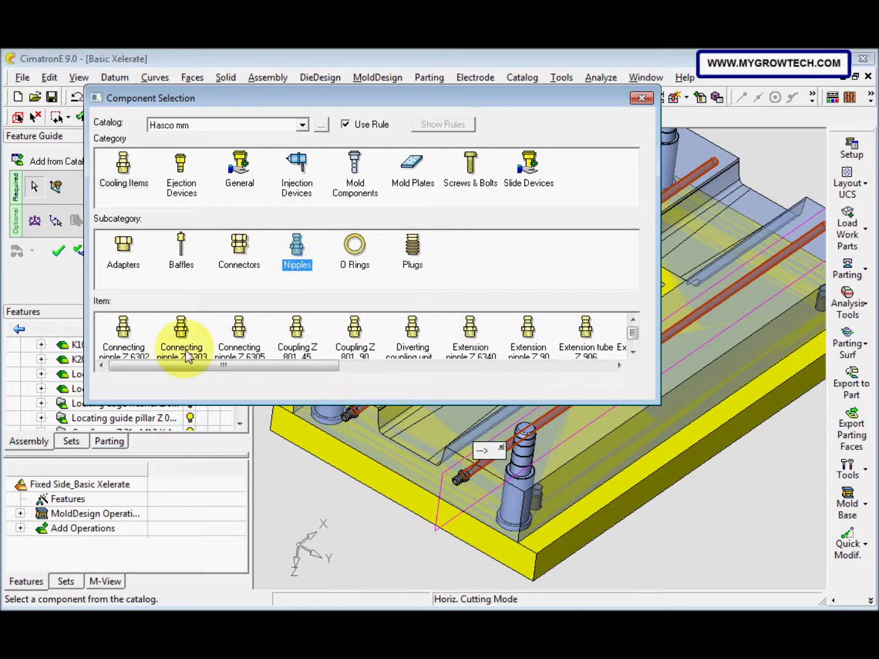
click(122, 343)
click(688, 582)
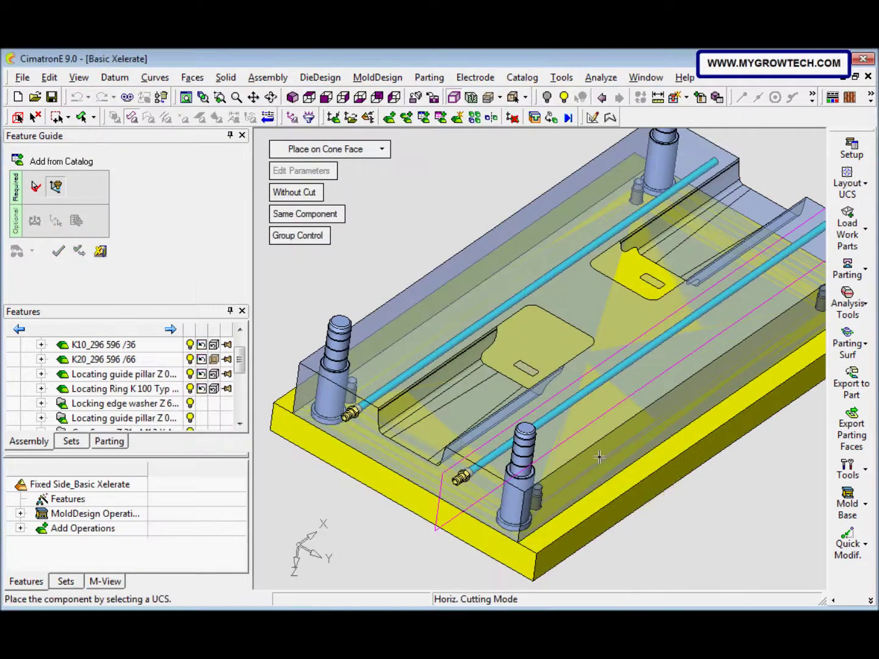
middle_drag(599, 457, 528, 426)
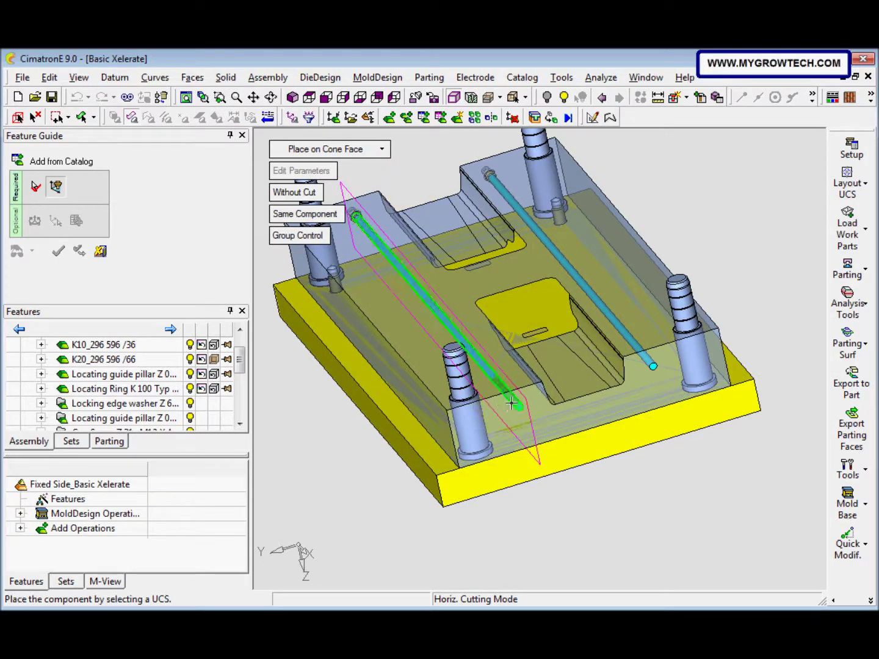
click(515, 408)
click(516, 407)
click(650, 363)
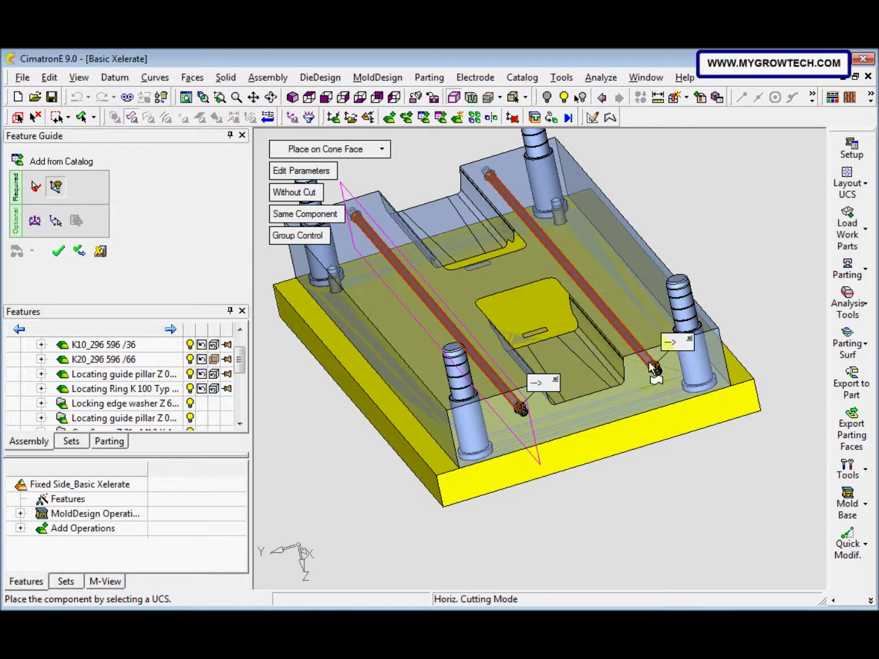
right_click(742, 307)
click(742, 308)
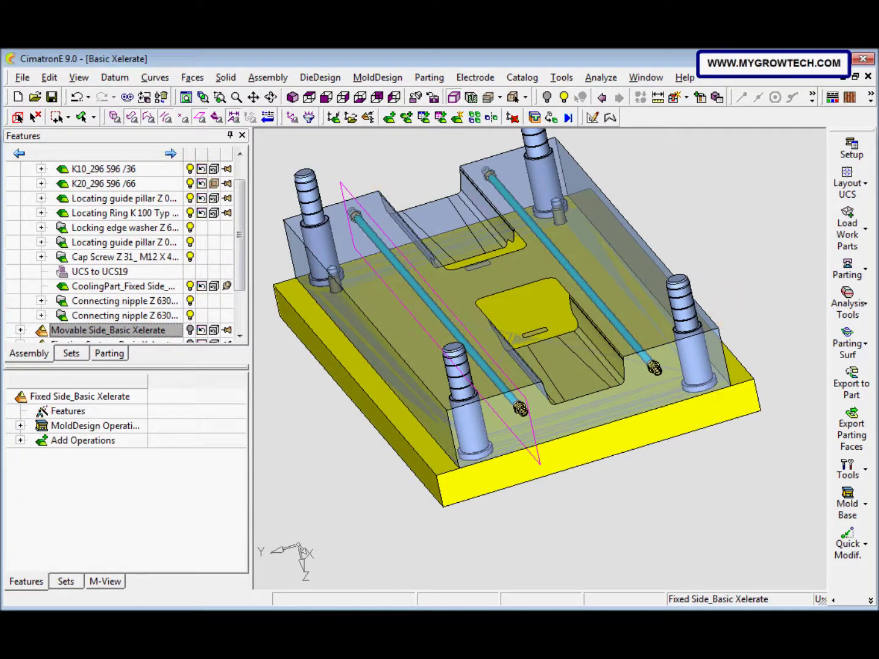
Step: Cut both cooling channels and their nipples out of the K20 plate using Cooling Cut with items
scroll(583, 408, up, 4)
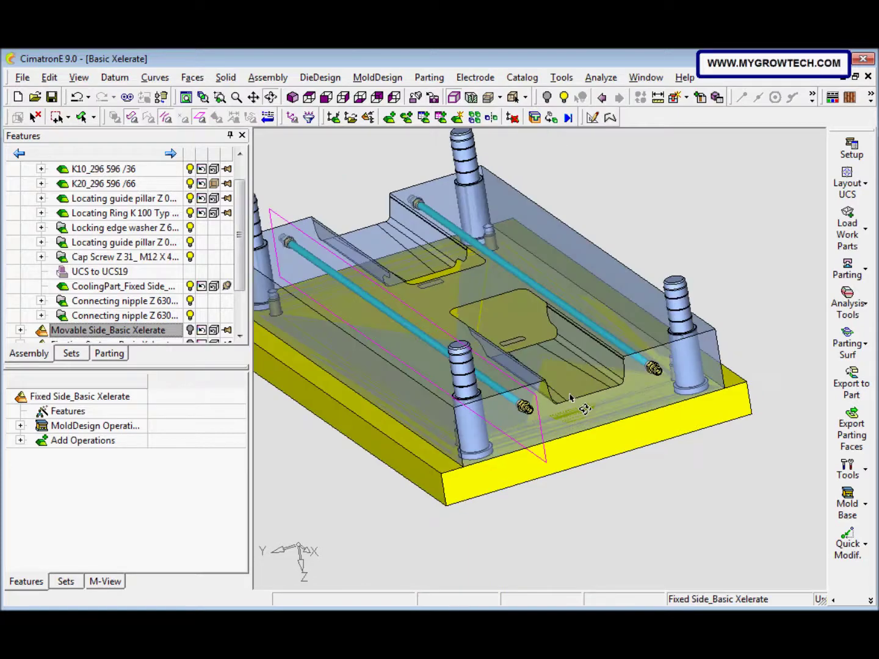
scroll(568, 410, down, 4)
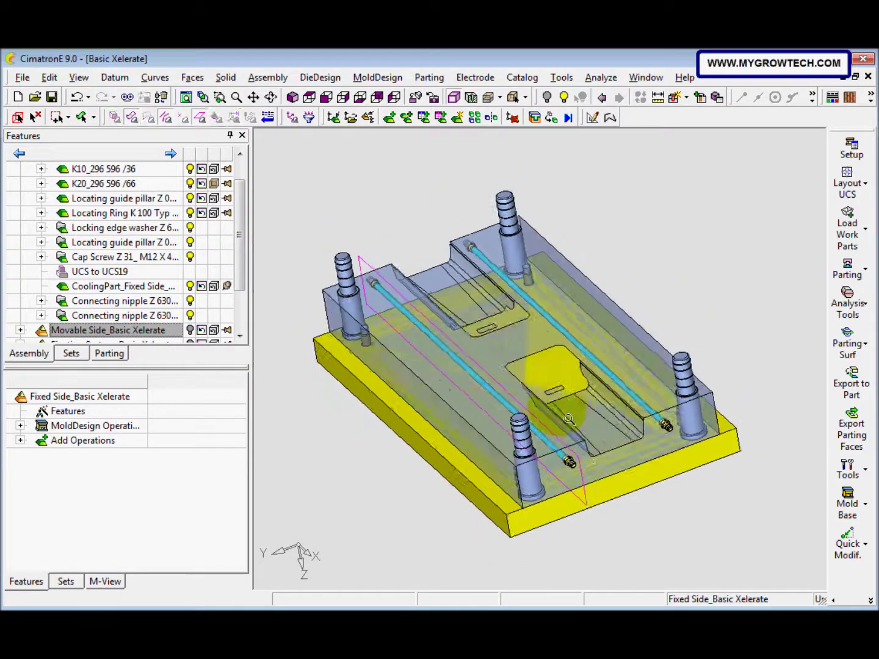
middle_drag(569, 419, 601, 388)
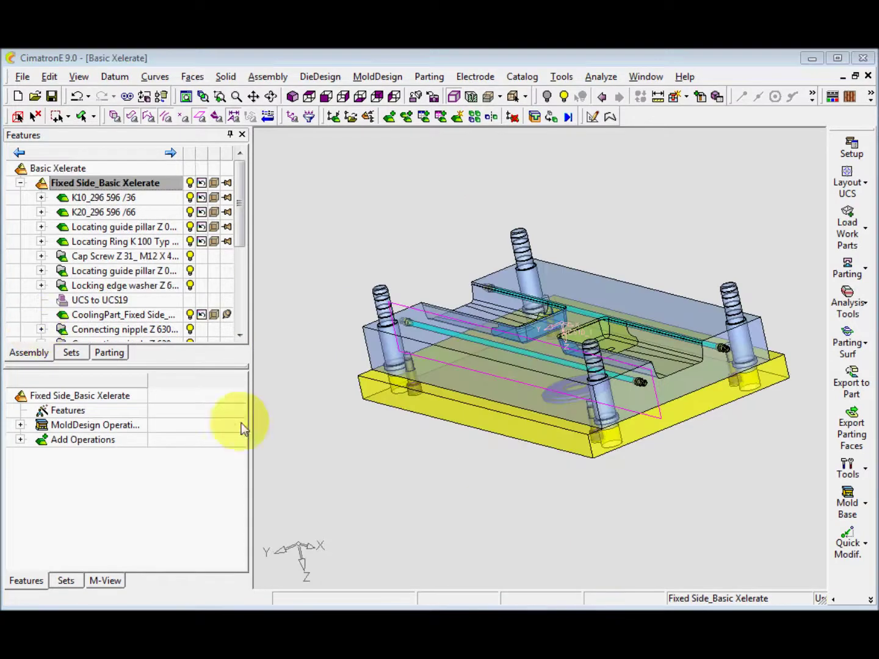
click(871, 600)
click(760, 560)
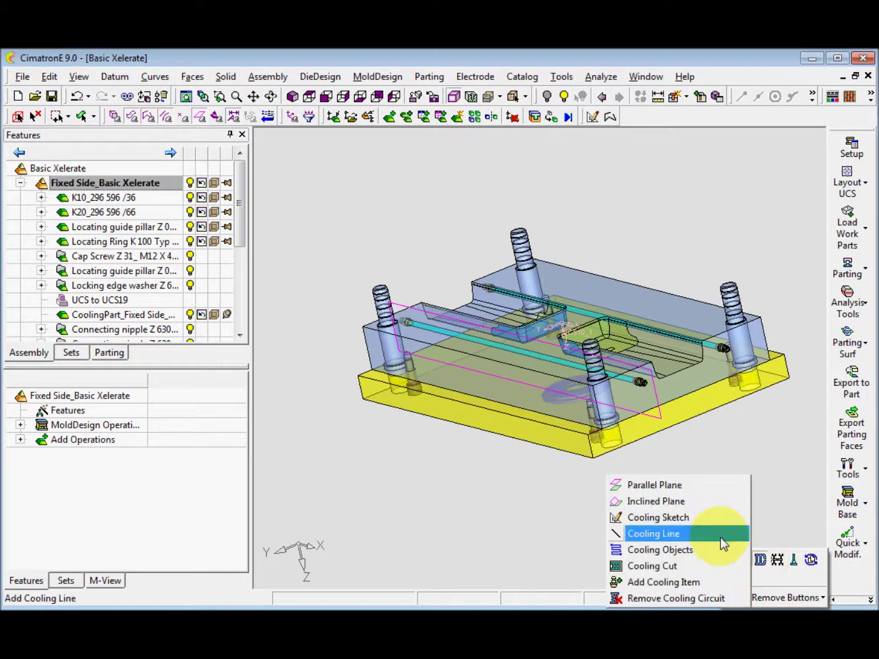
click(693, 565)
middle_drag(513, 454, 578, 477)
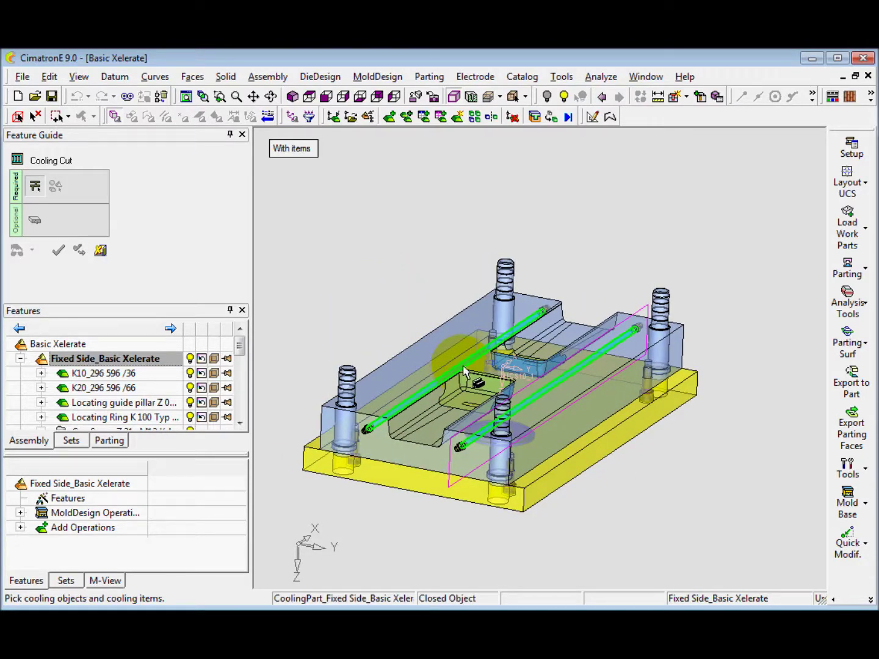
click(464, 368)
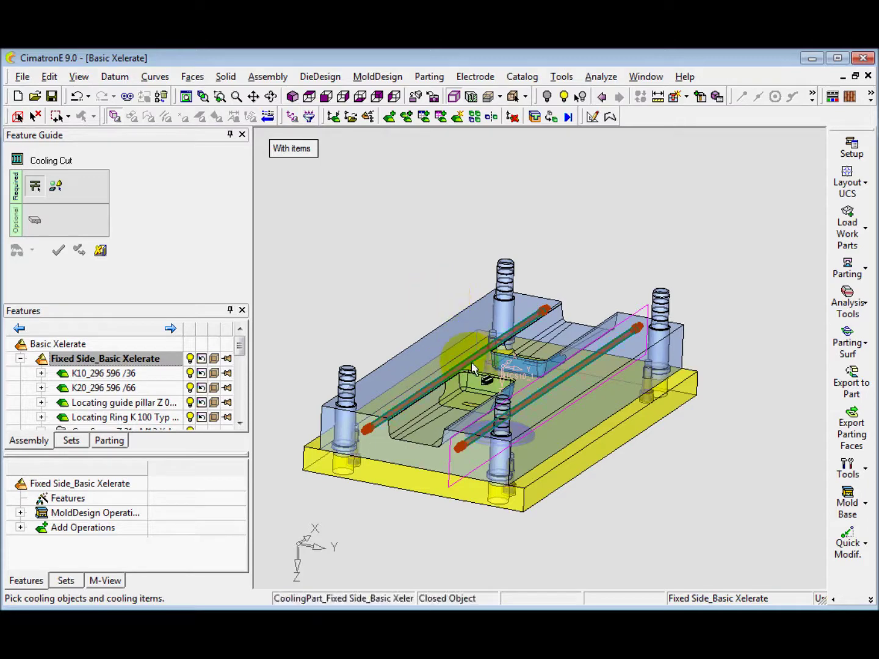
middle_click(435, 294)
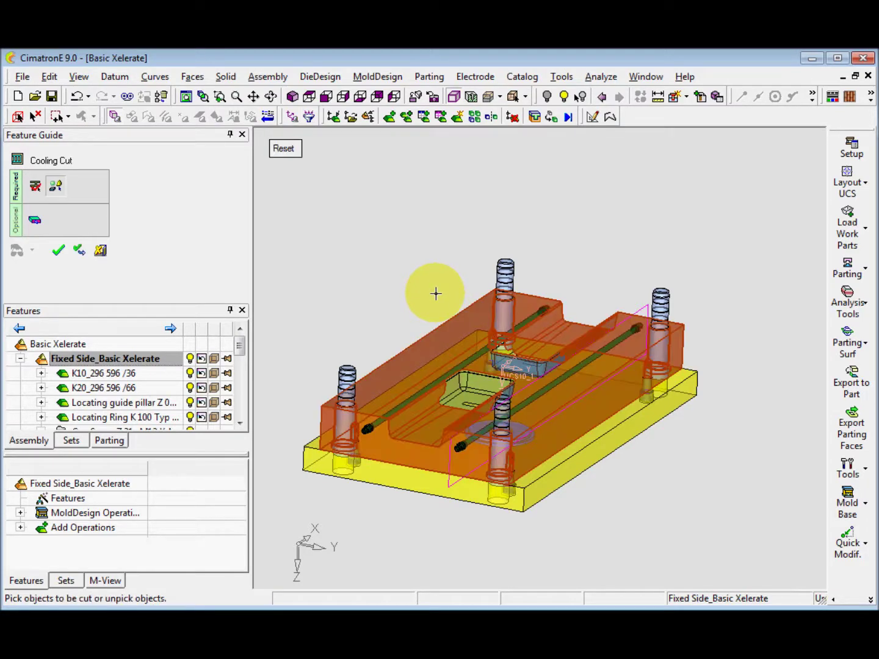
right_click(405, 288)
click(406, 289)
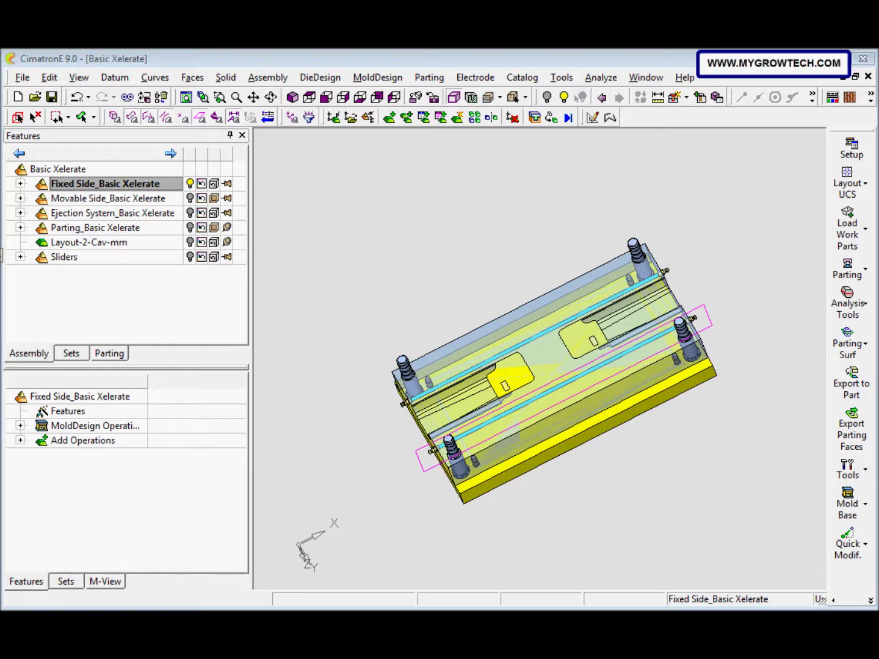
Step: Activate the Movable Side_Basic Xelerate subassembly and hide both the fixed side and the movable side
click(102, 199)
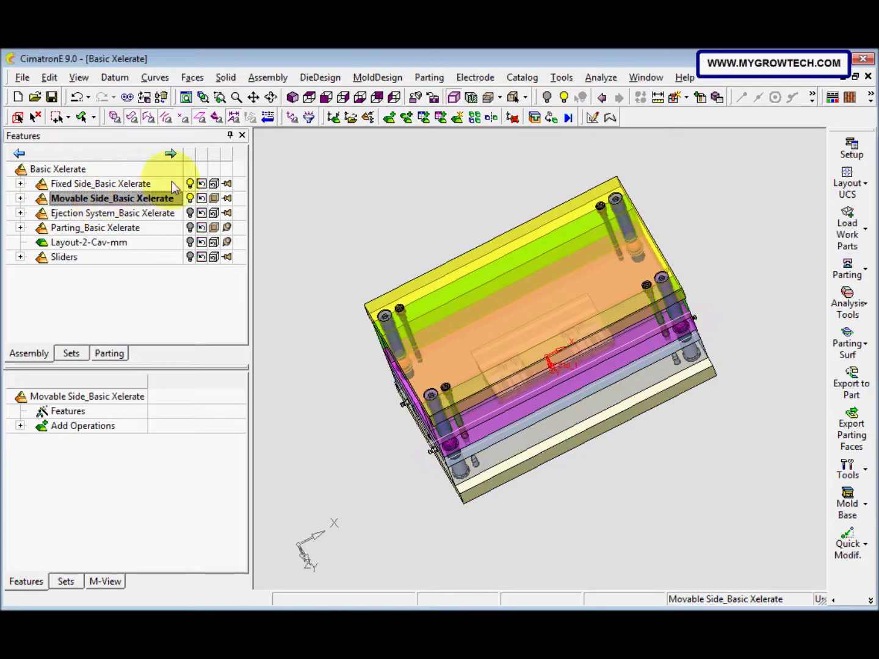
click(190, 183)
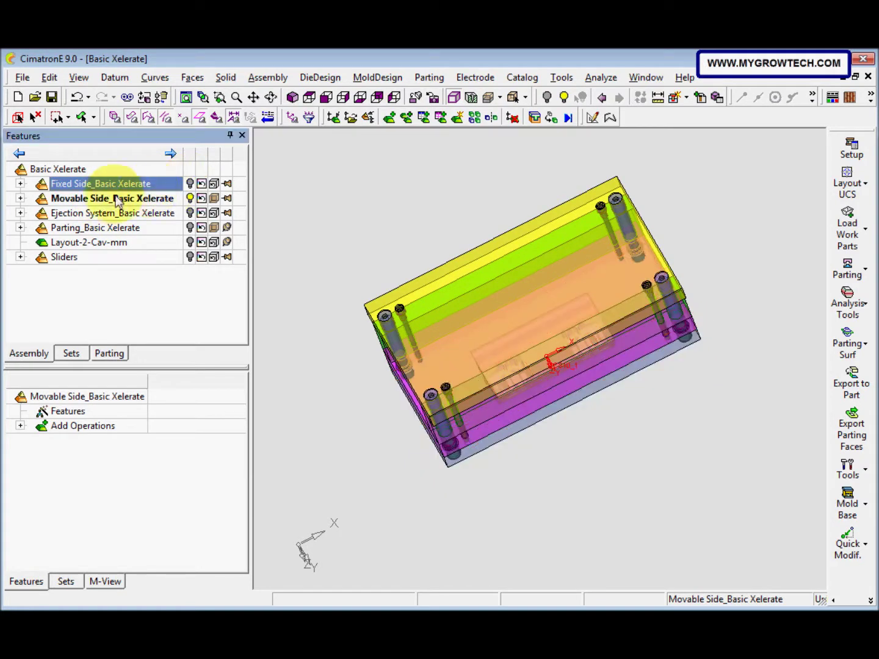
click(190, 198)
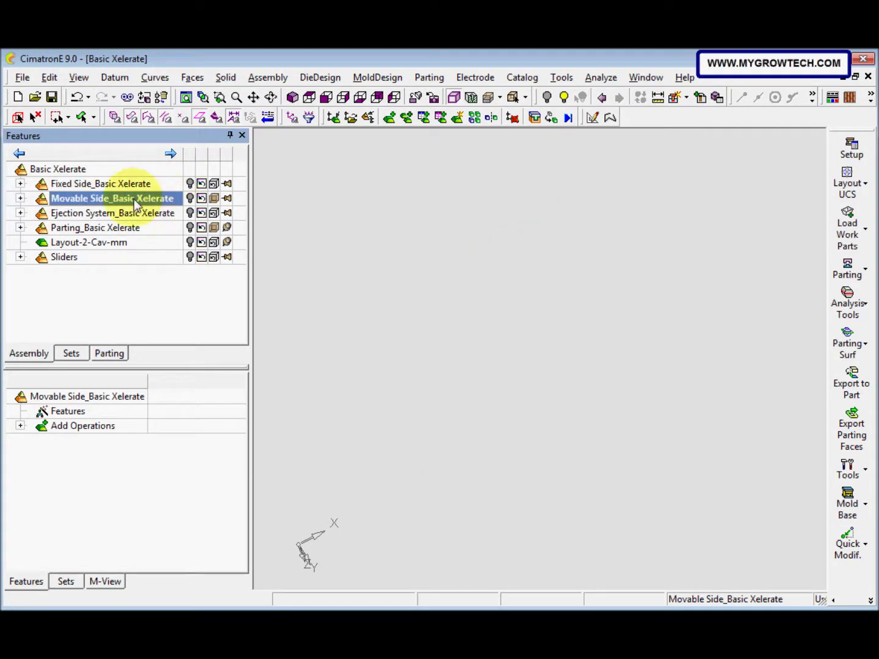
Step: Show only the K20#1_296 596 /36 plate, the K30_296 596 /46 plate and the Core Insert of the movable side
click(20, 200)
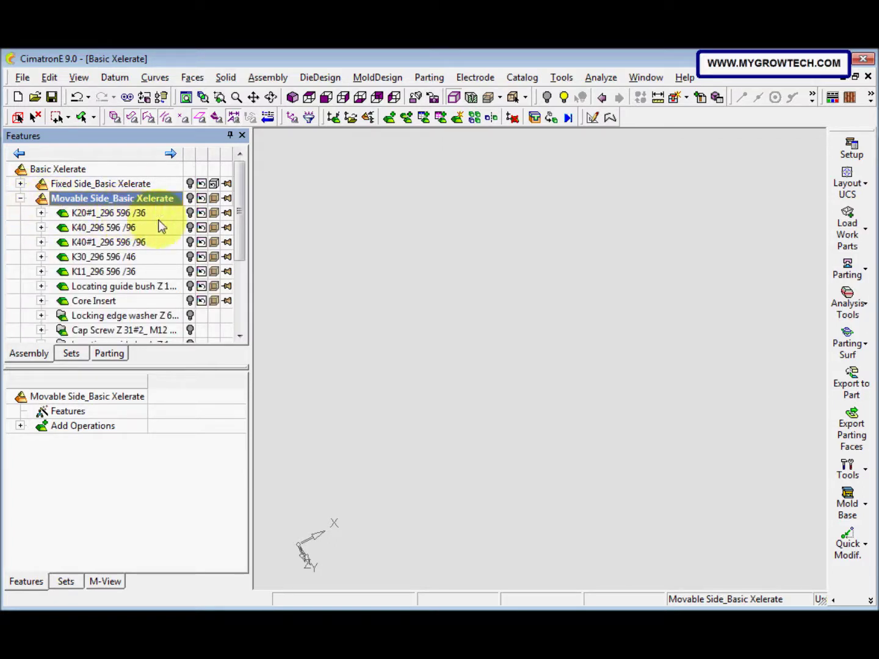
click(189, 213)
click(190, 256)
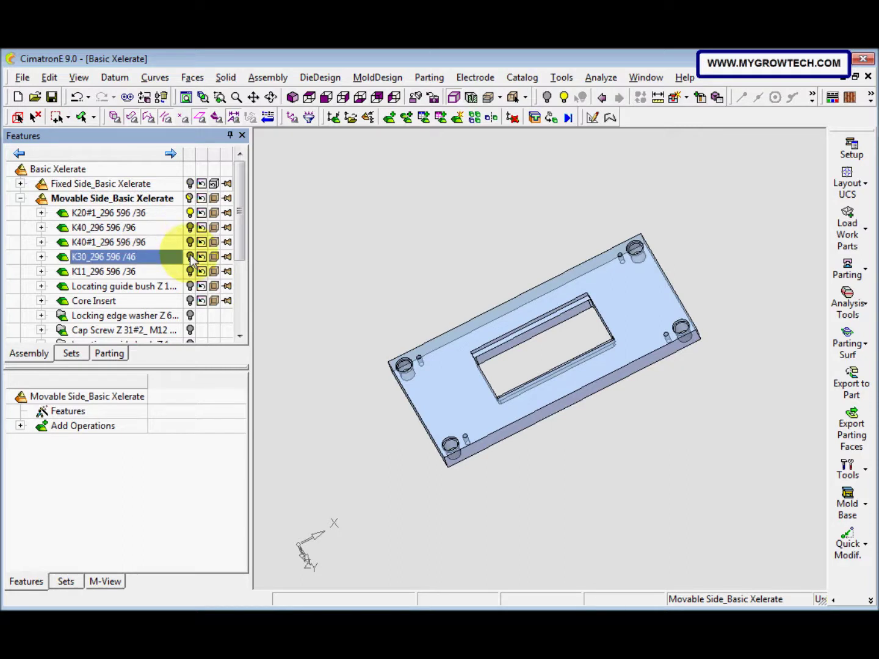
scroll(247, 237, down, 1)
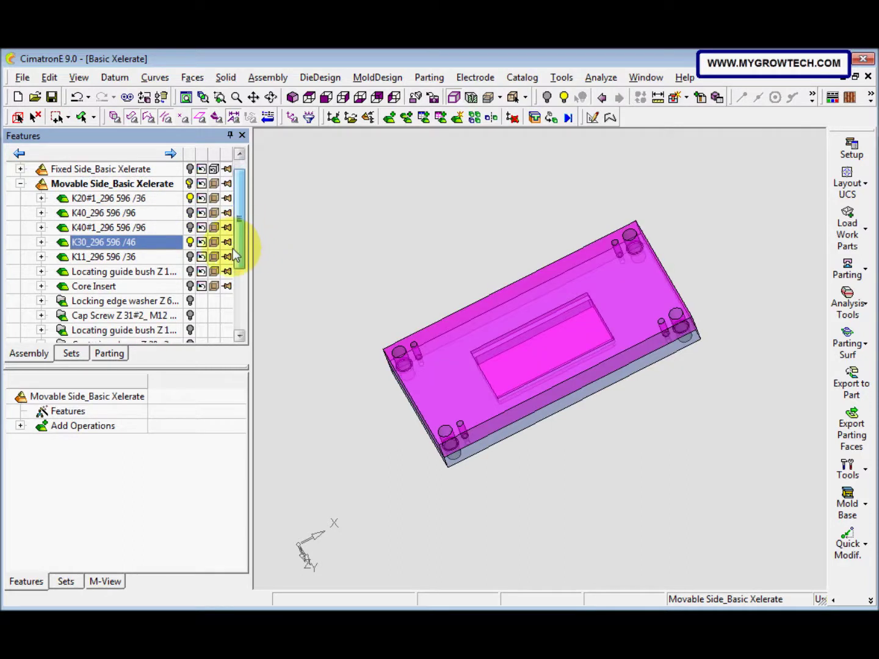
click(190, 286)
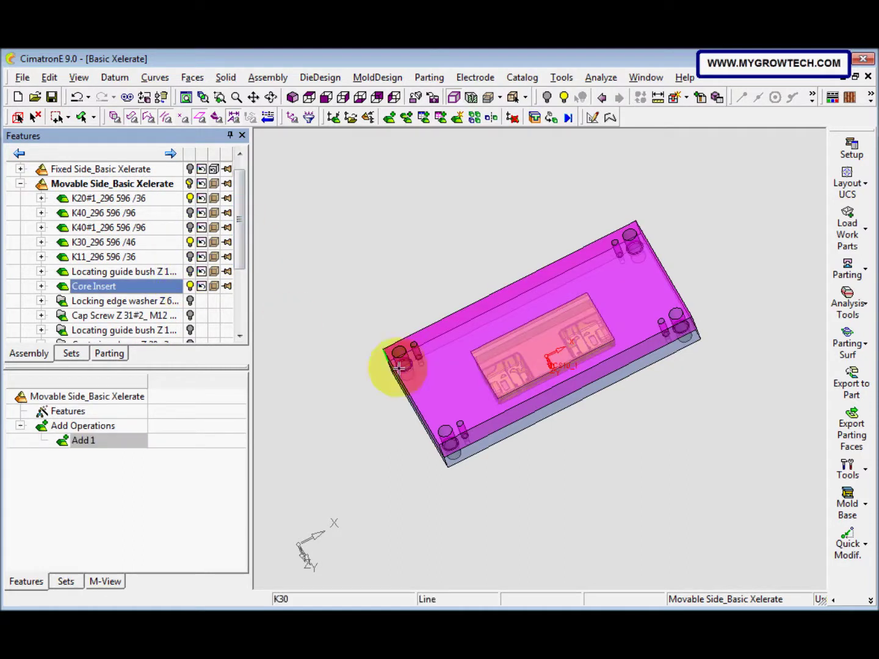
Step: Create a cooling plane parallel to the Core Insert's end face on the positive X side, offset 25 into the insert
middle_drag(411, 433, 427, 253)
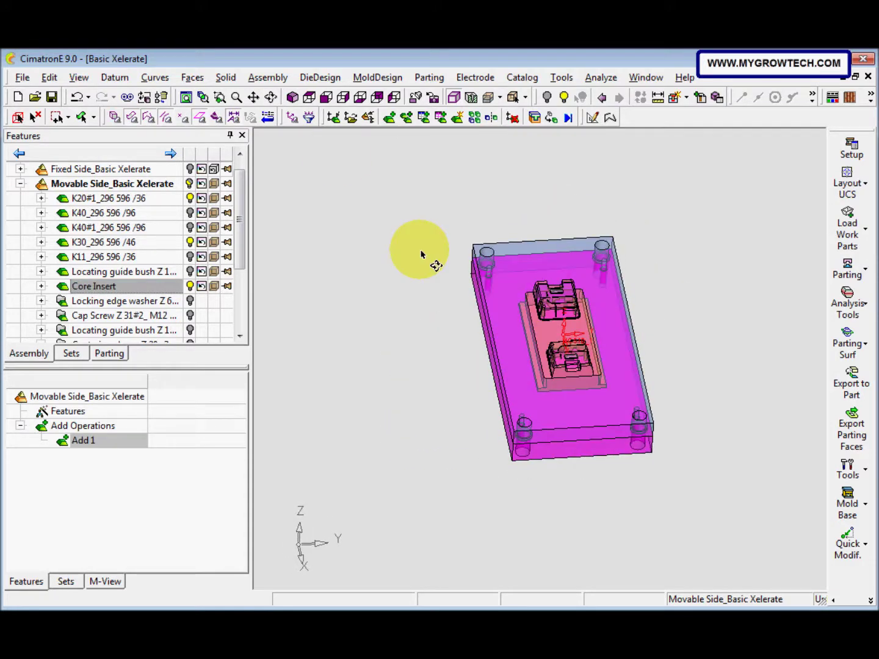
click(344, 99)
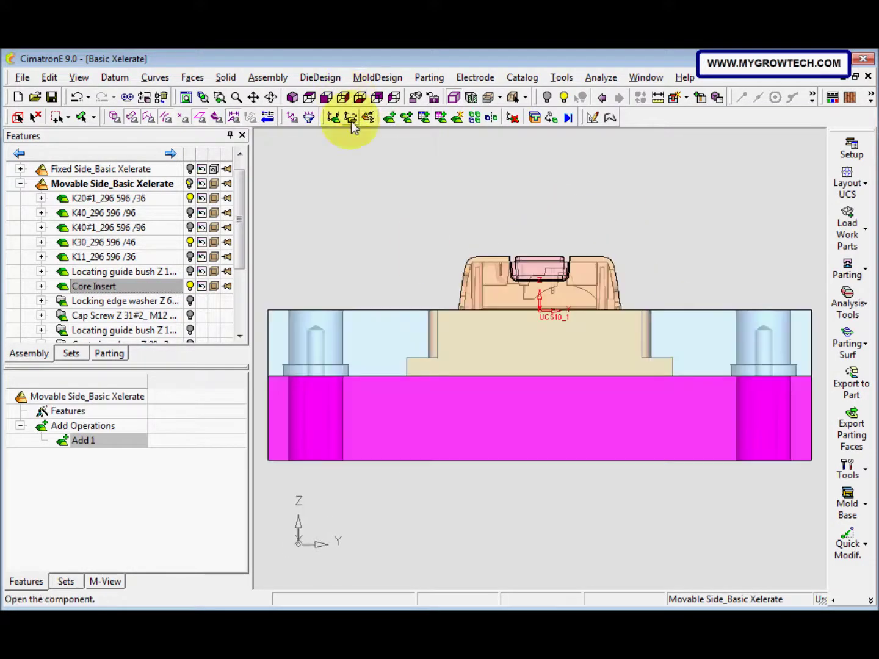
middle_drag(394, 283, 481, 408)
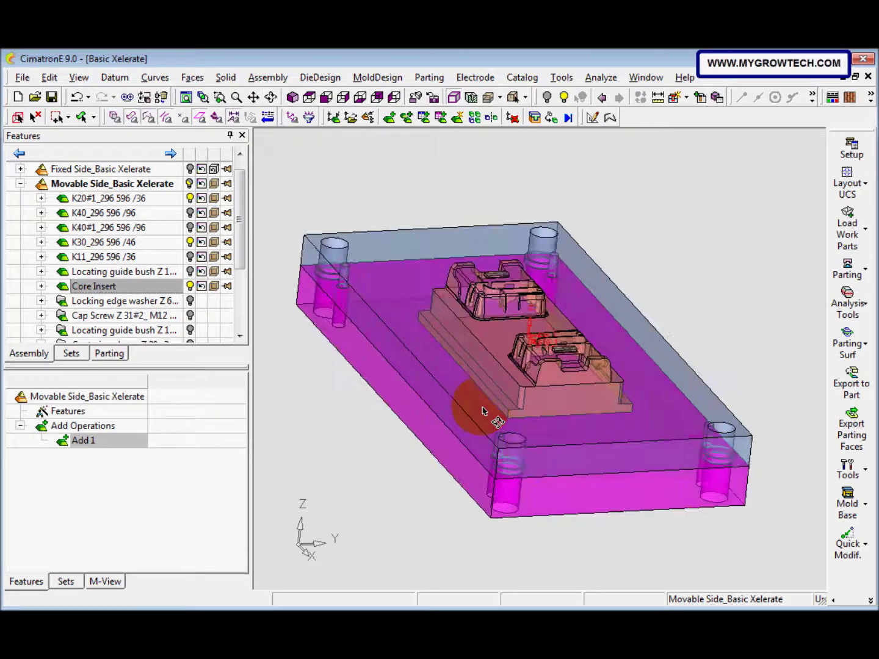
click(871, 601)
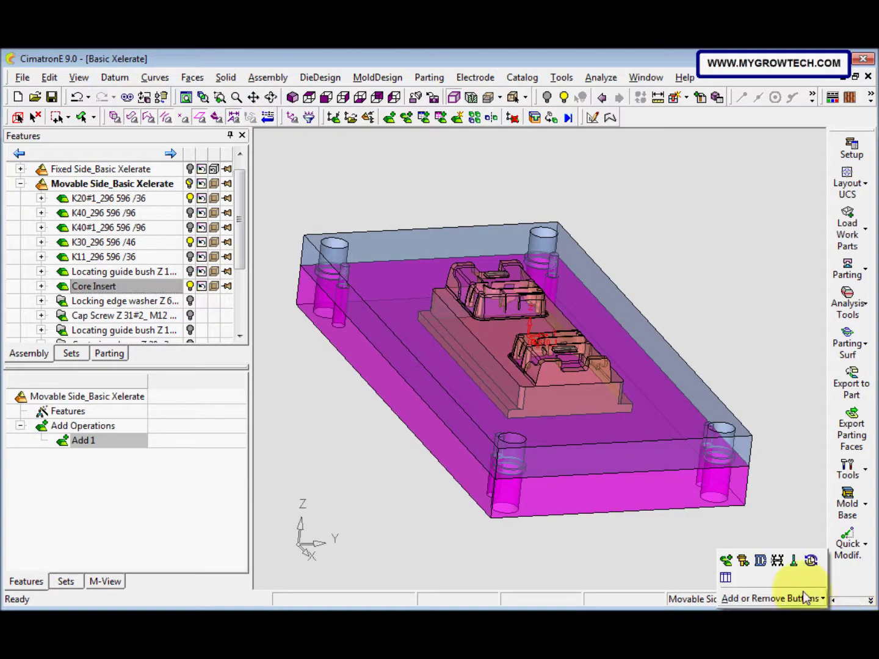
click(762, 561)
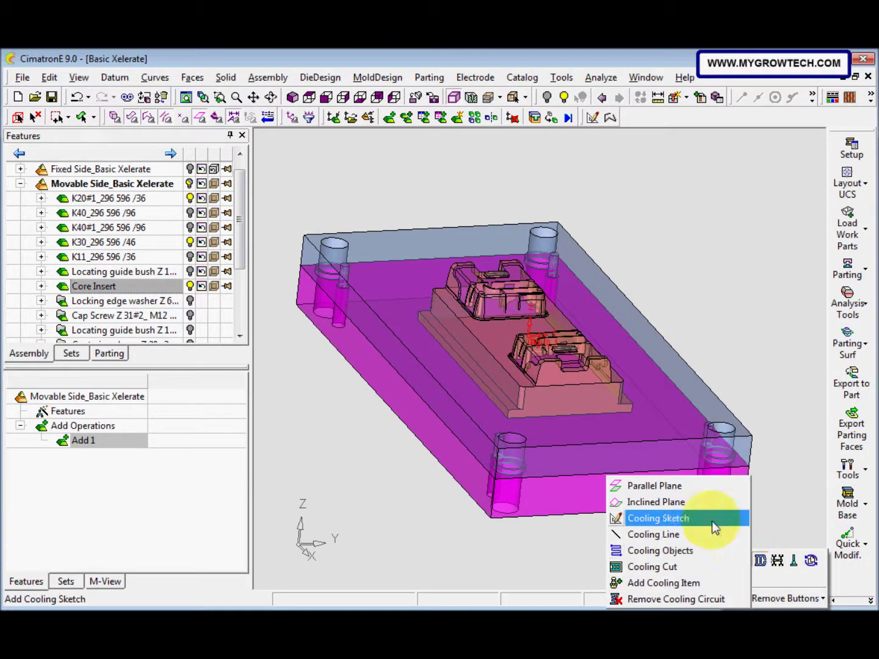
click(685, 491)
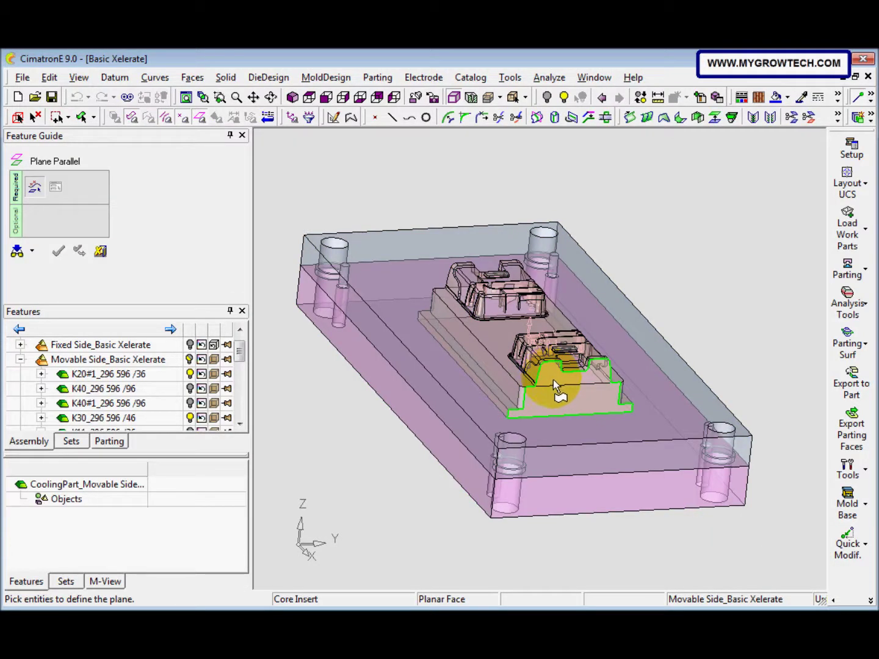
click(552, 380)
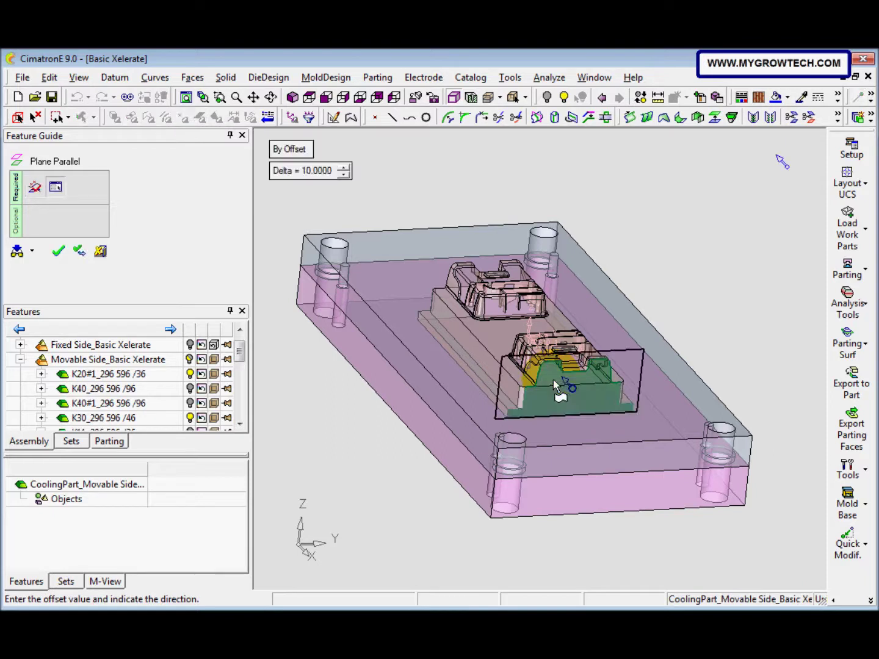
click(310, 173)
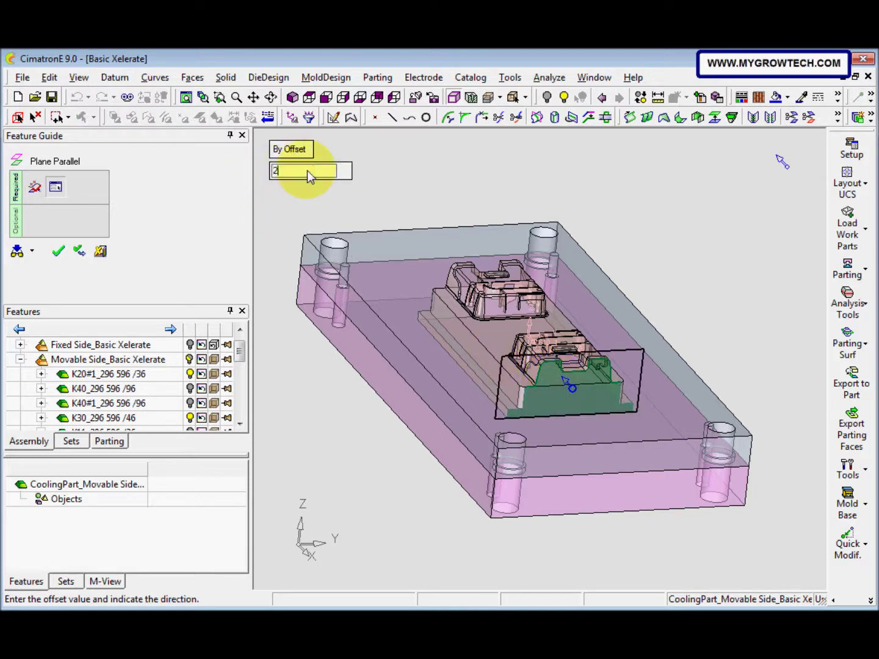
text(25)
key(Return)
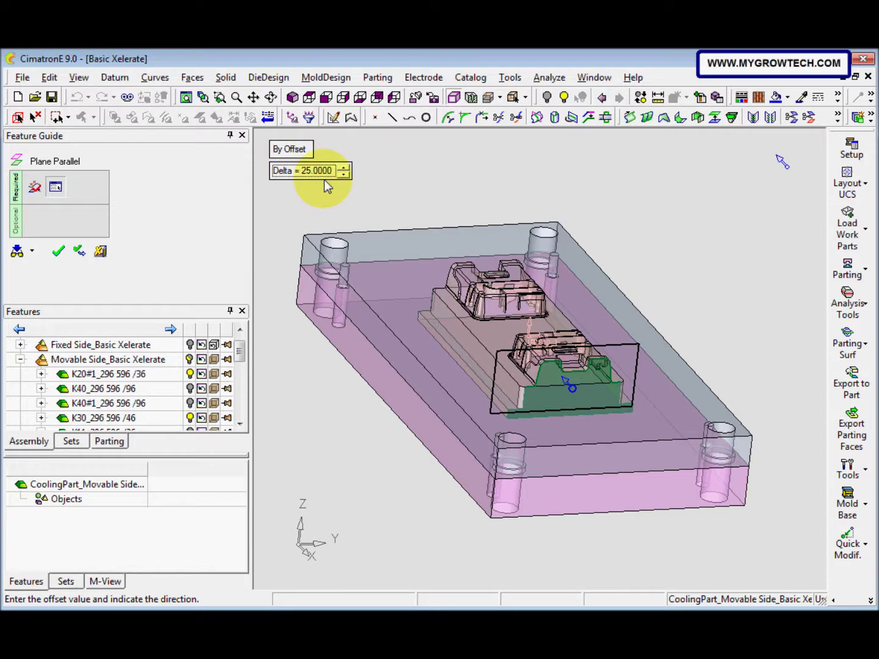
right_click(345, 190)
click(345, 191)
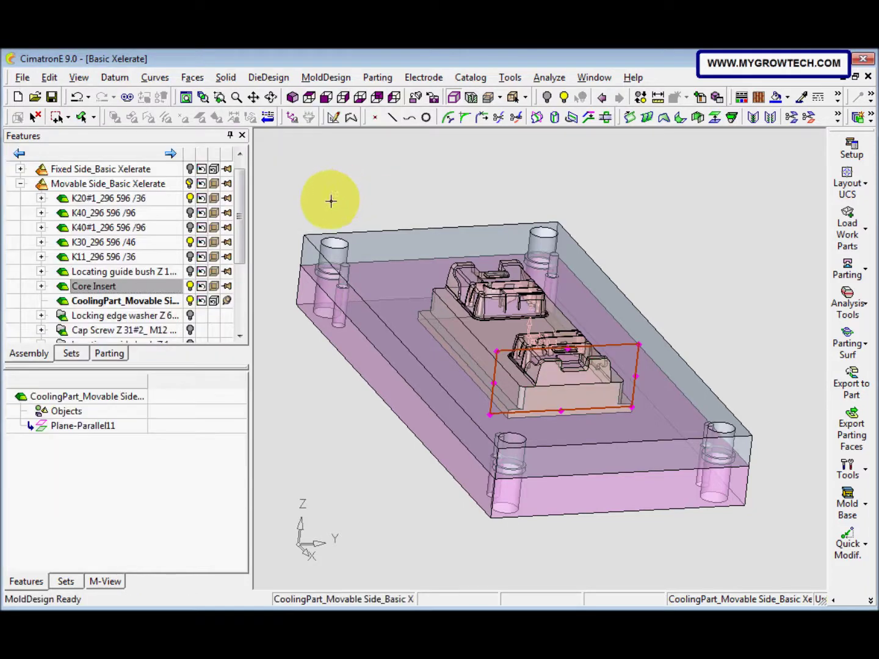
Step: Switch the movable side assembly's display to opaque and return it to transparent
click(214, 187)
click(213, 186)
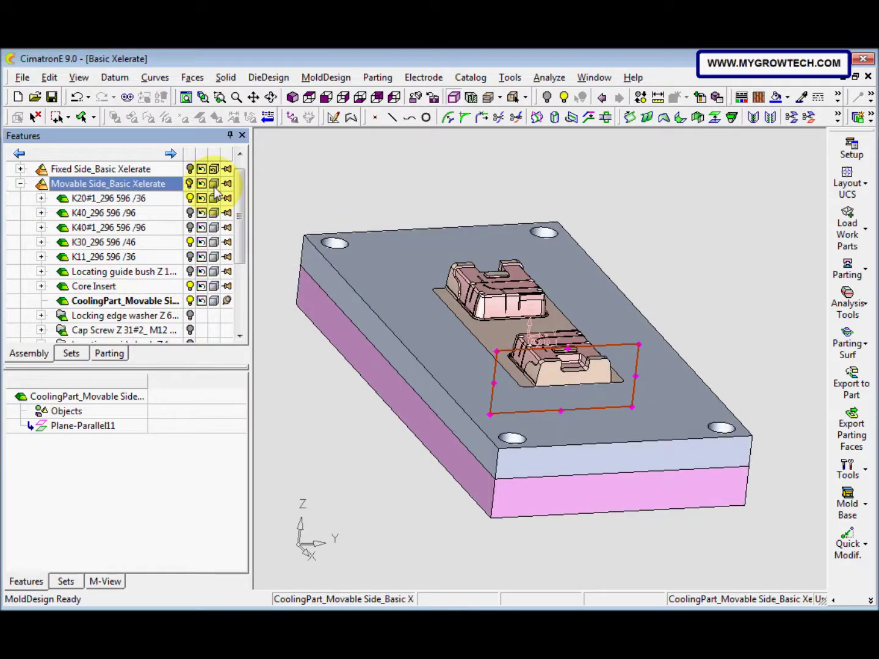
click(215, 186)
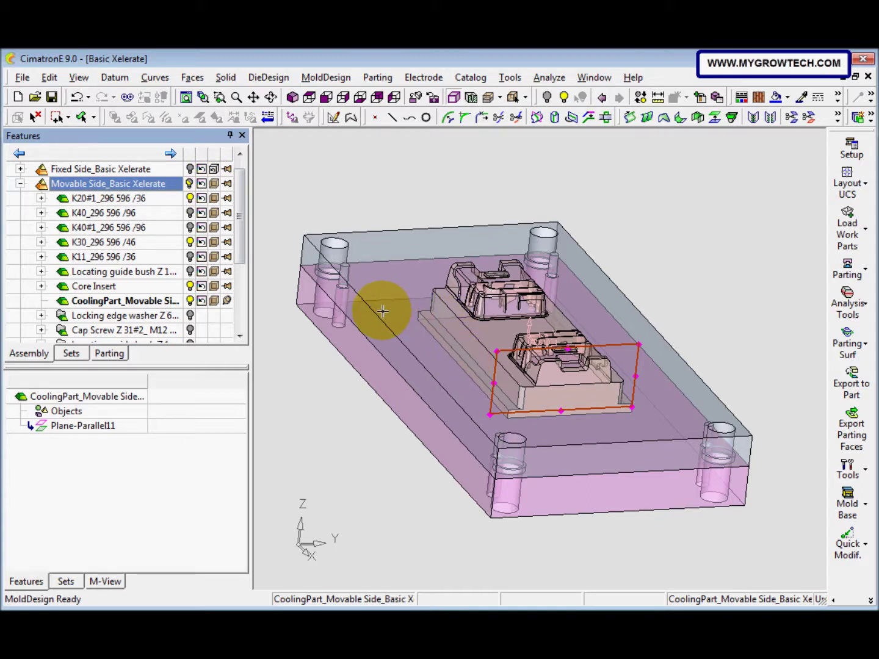
Step: Start a cooling sketch on the parallel plane and reference the Core Insert's negative Y side edge and the K30 plate's upper and lower edges
click(343, 99)
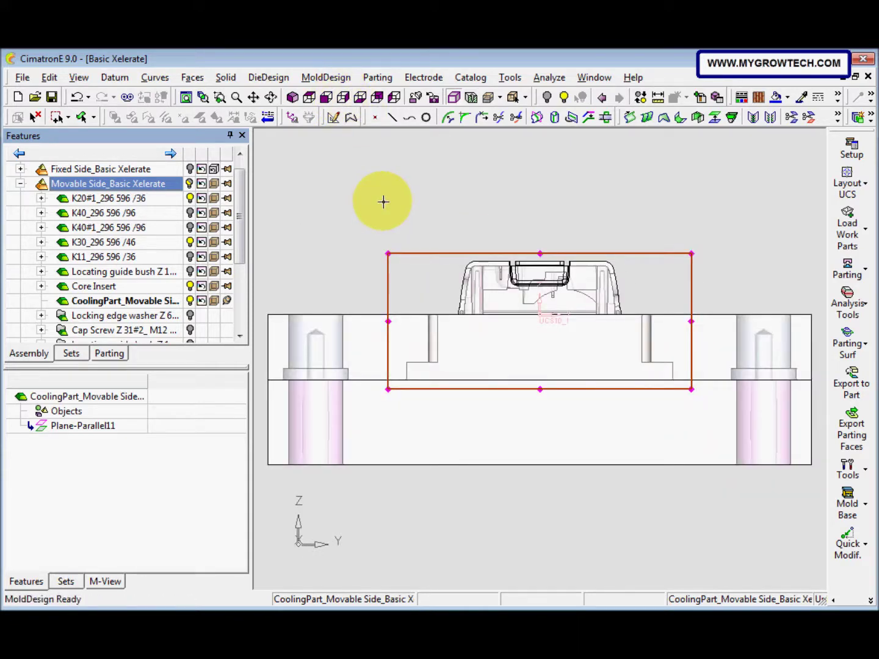
click(870, 601)
click(761, 561)
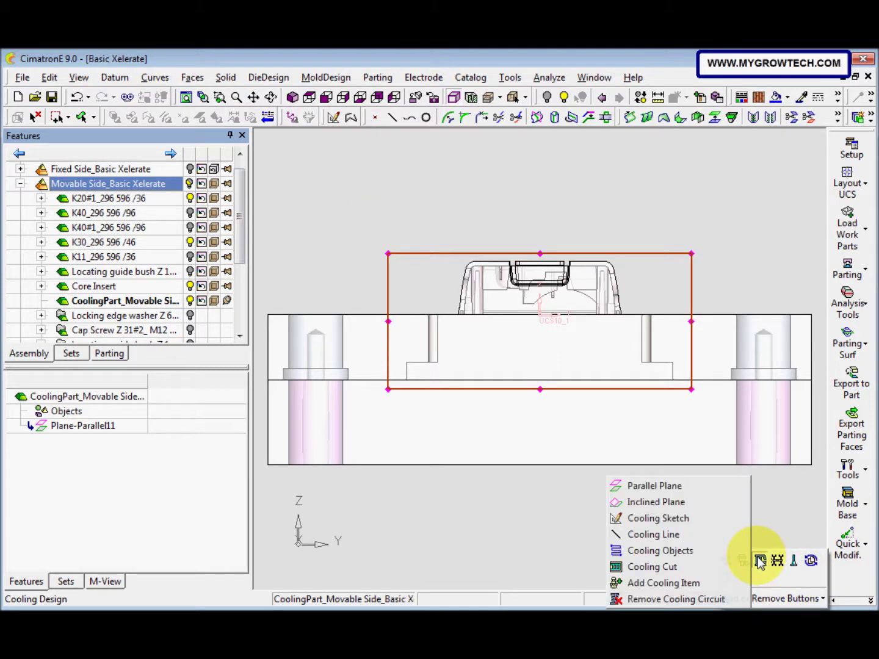
click(700, 525)
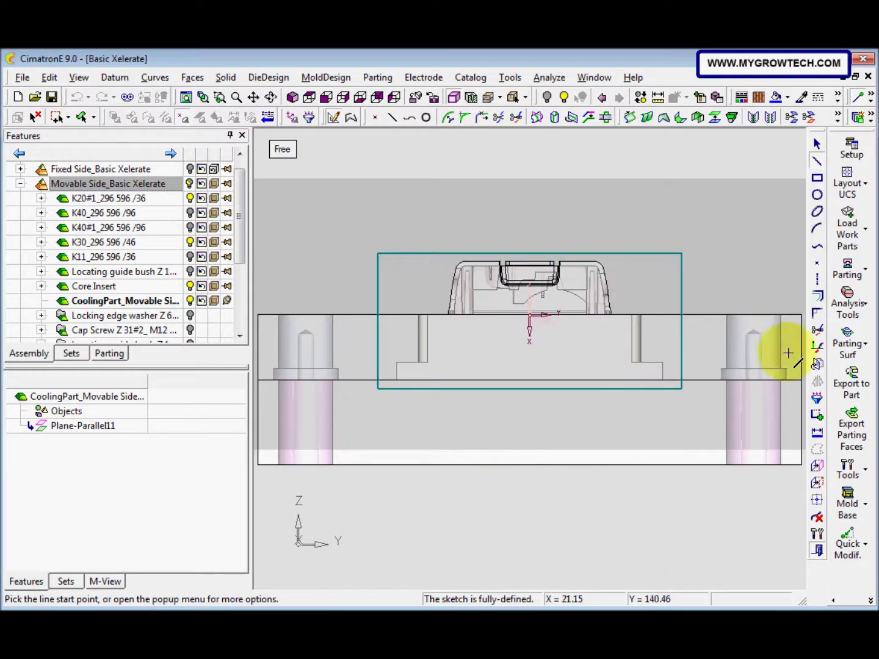
click(817, 484)
click(418, 328)
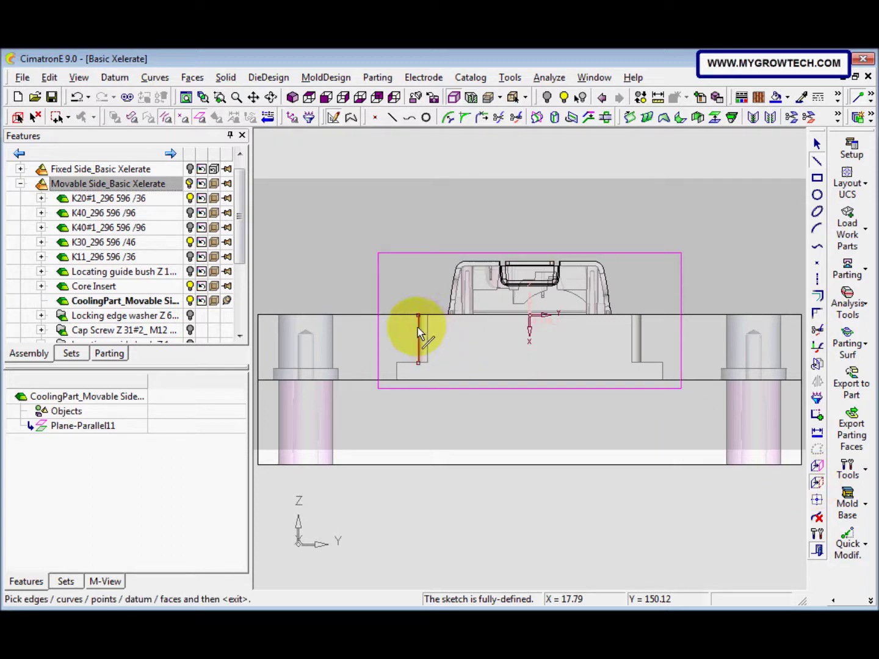
click(259, 424)
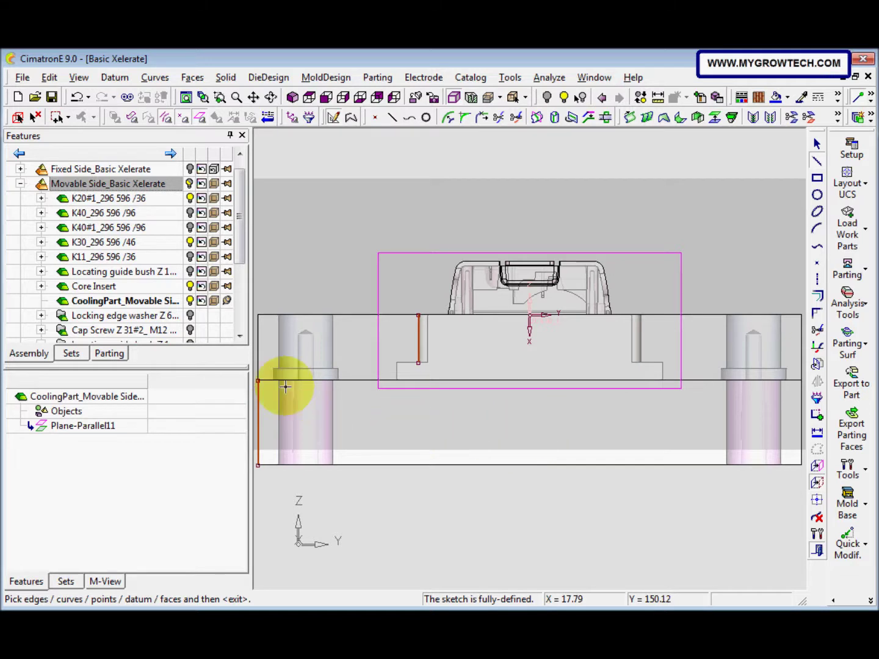
click(76, 97)
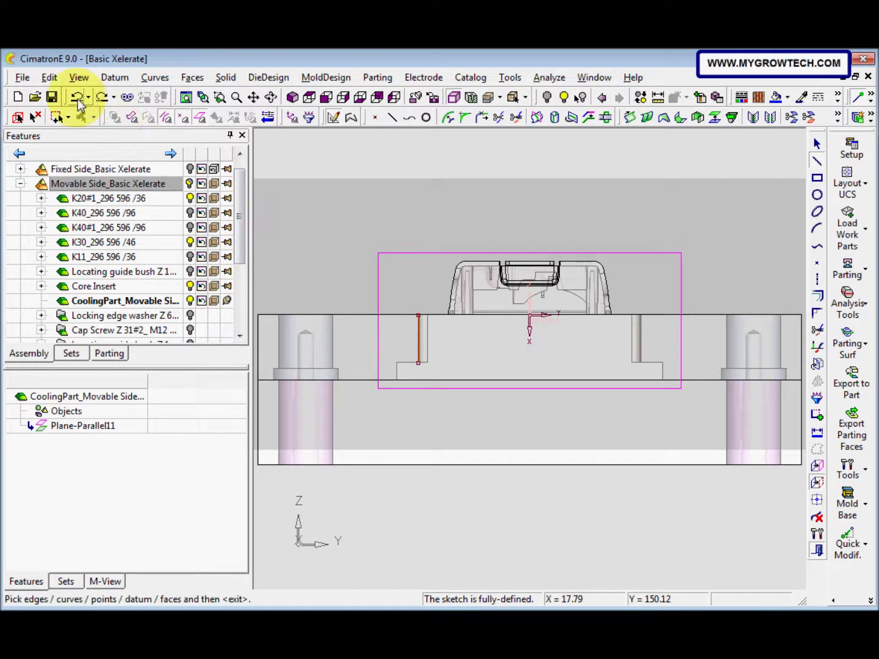
click(344, 381)
click(359, 466)
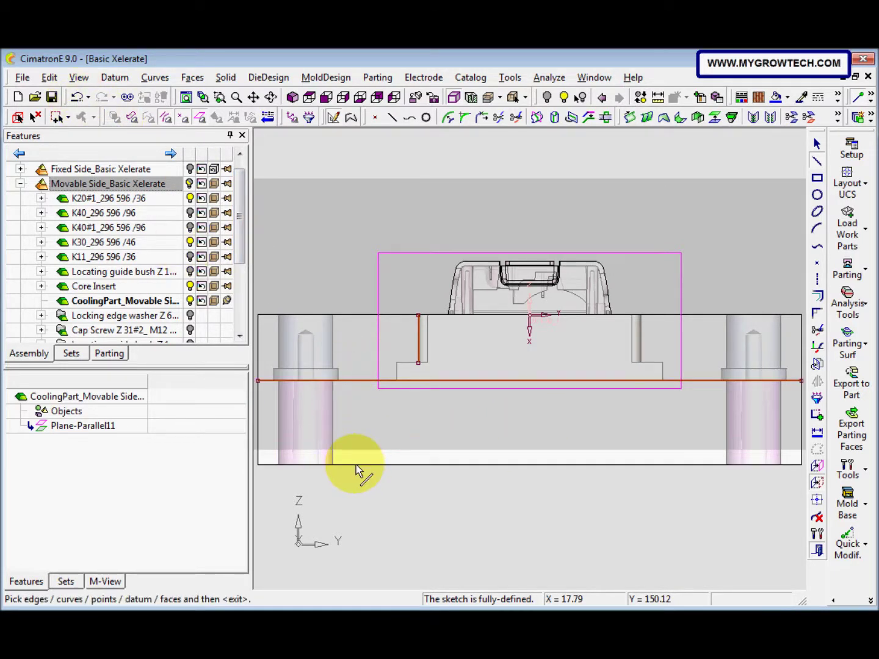
middle_click(395, 491)
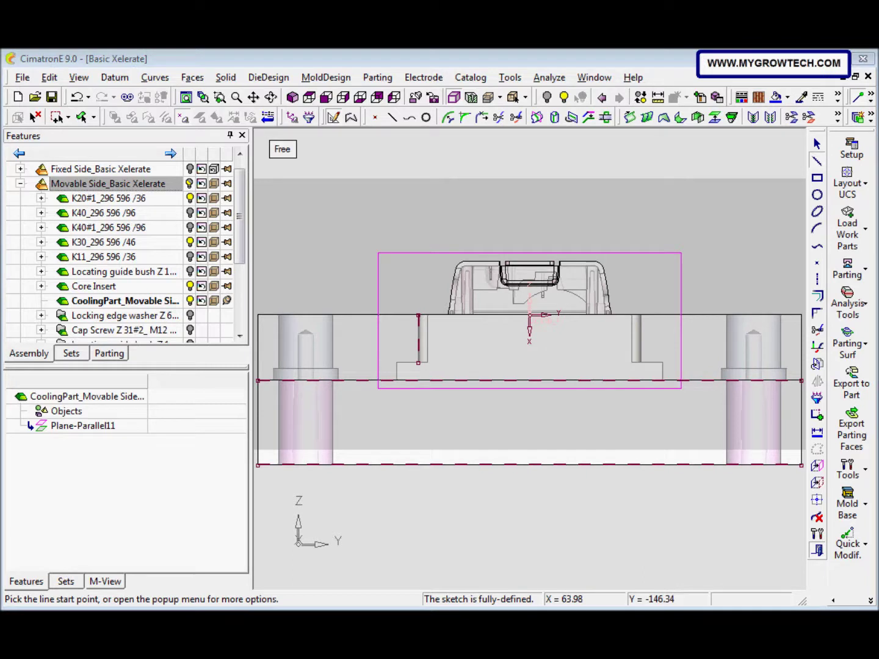
Step: Draw a vertical symmetry line through the UCS origin, from above the core to below the K30 plate
click(812, 282)
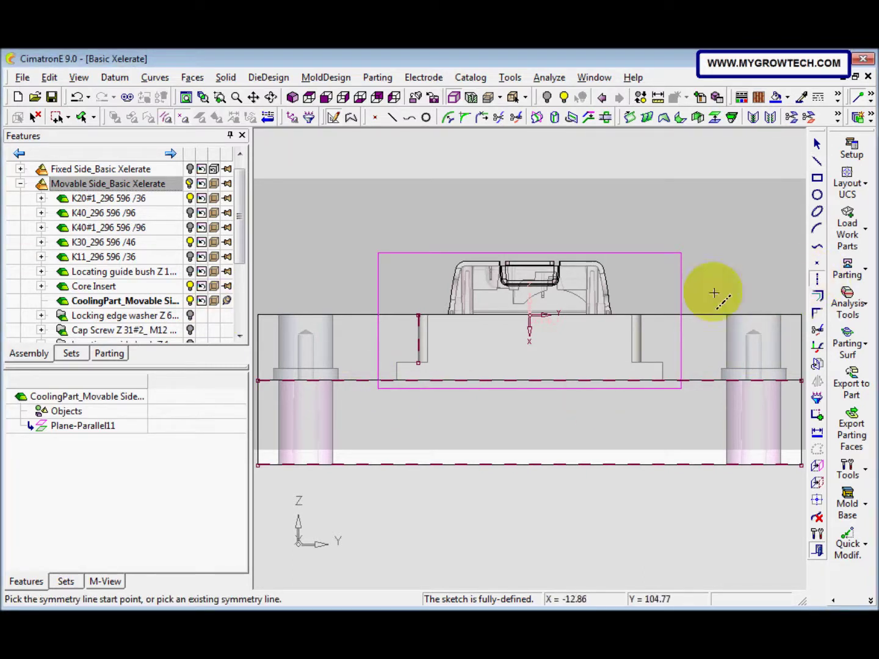
click(529, 215)
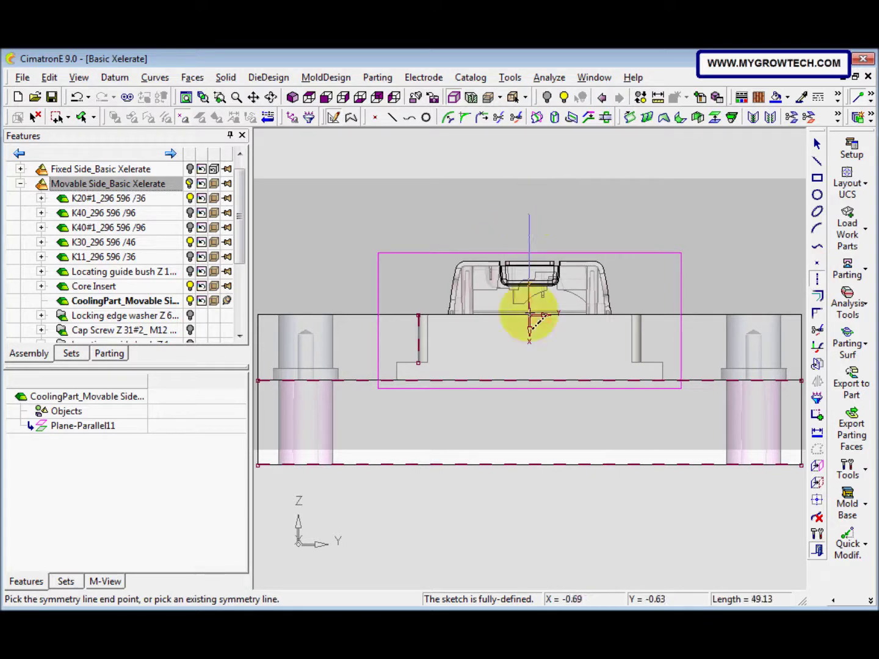
click(530, 500)
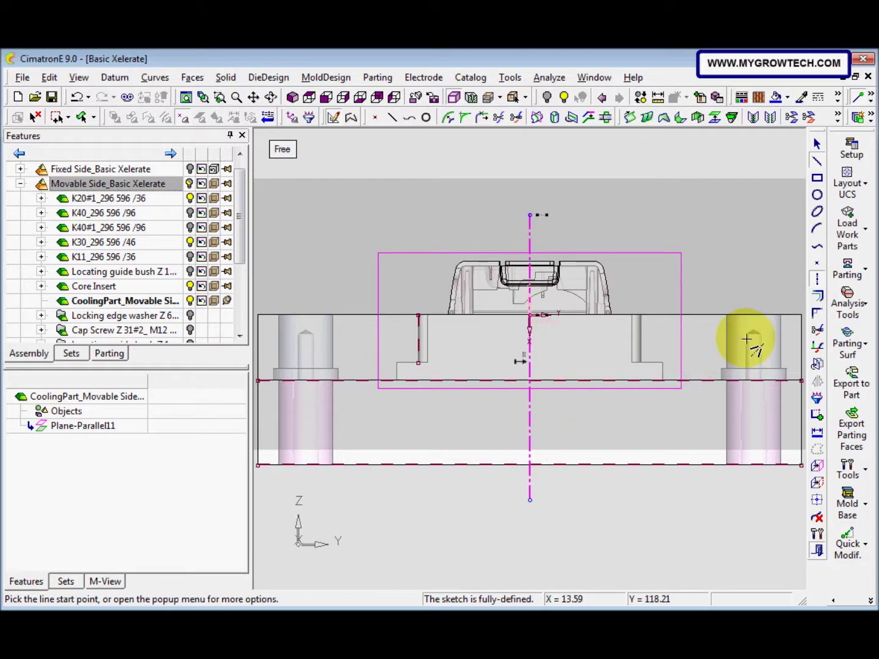
Step: Sketch the symmetric channel: a horizontal line across the Core Insert, about 33 mm drops into K30, and about 105 mm runs to the plate sides
click(419, 340)
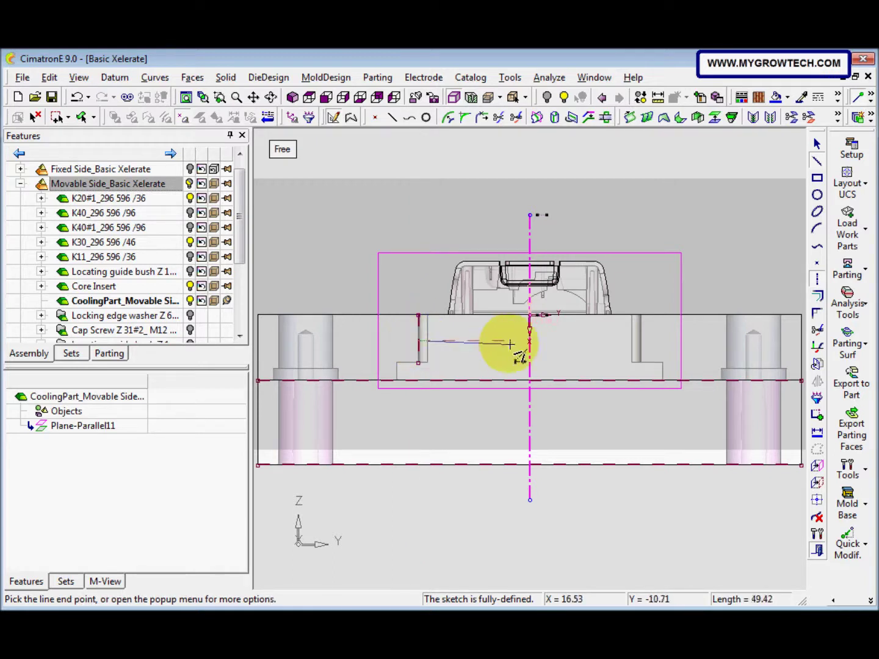
click(610, 342)
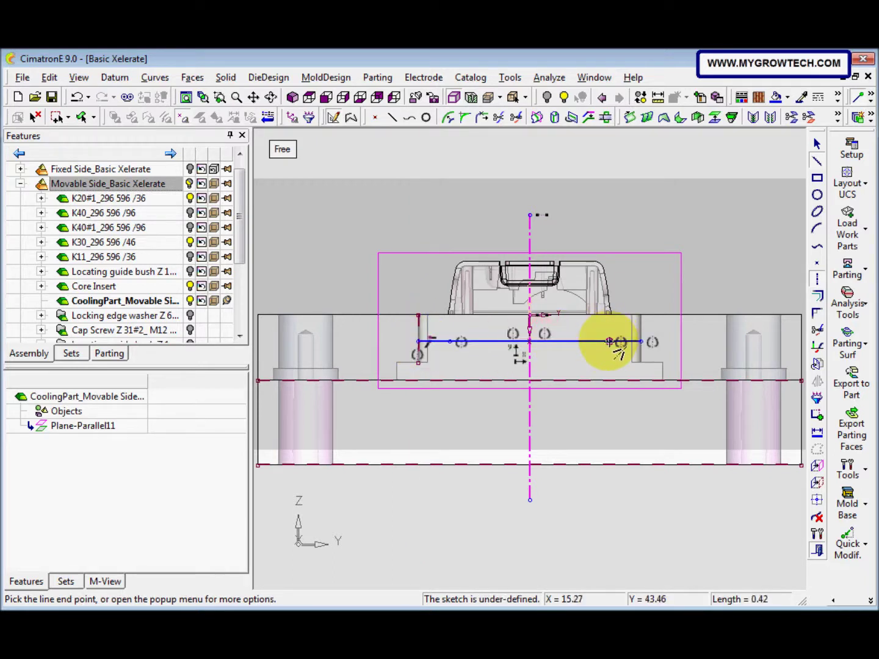
click(610, 403)
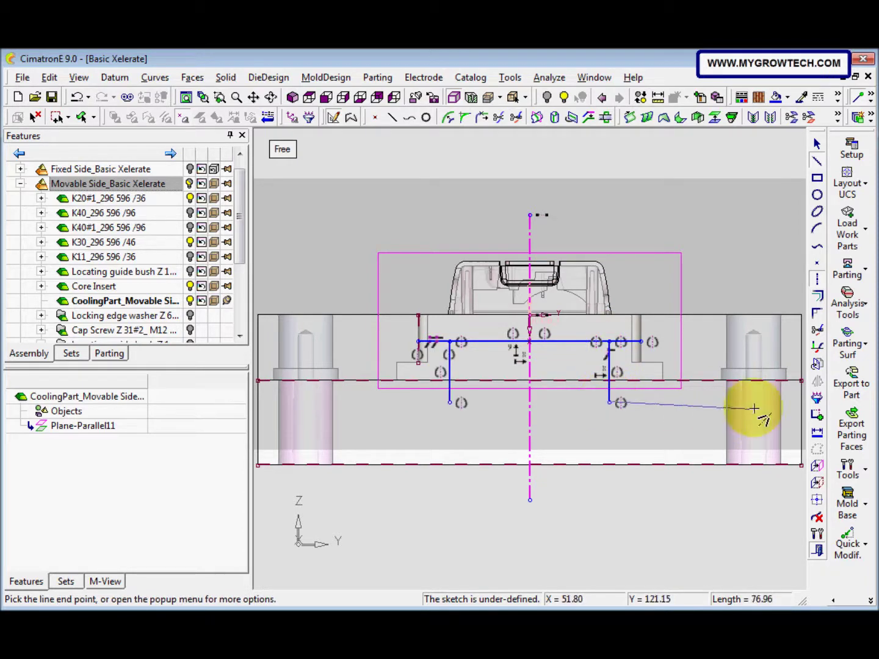
click(800, 403)
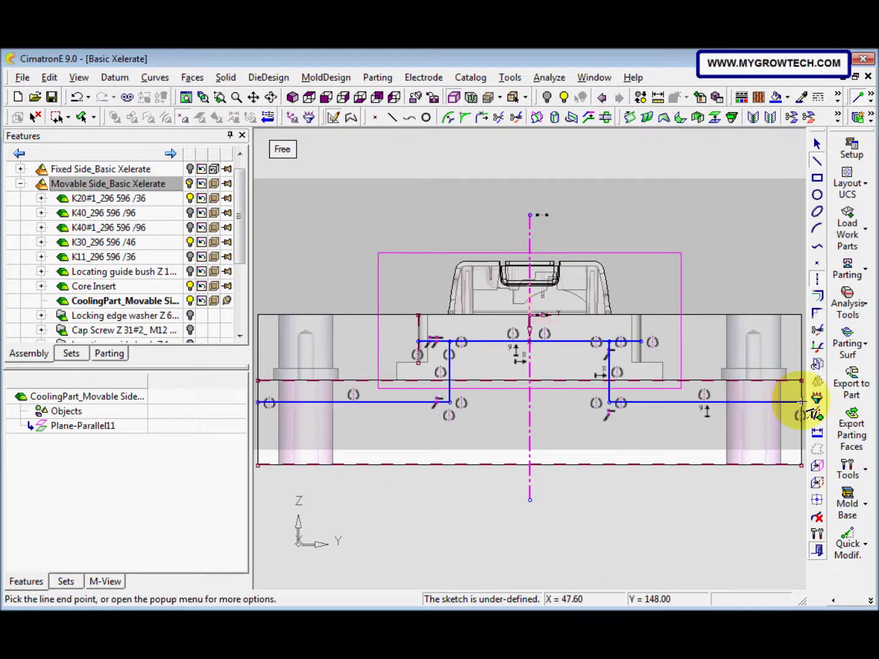
middle_click(738, 514)
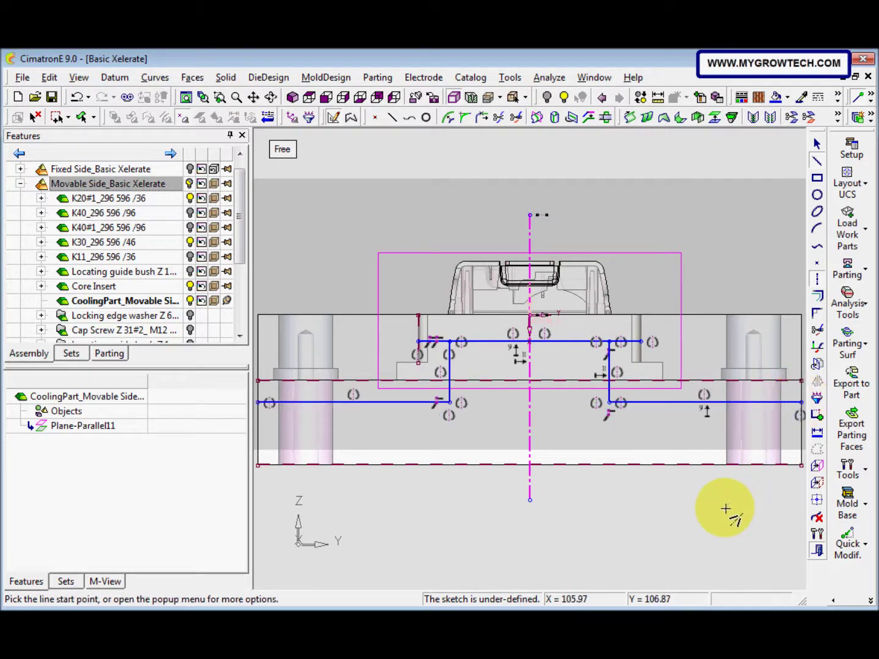
Step: Dimension the horizontal channel line in the K30 plate on the negative Y side and set its length to 110
click(818, 435)
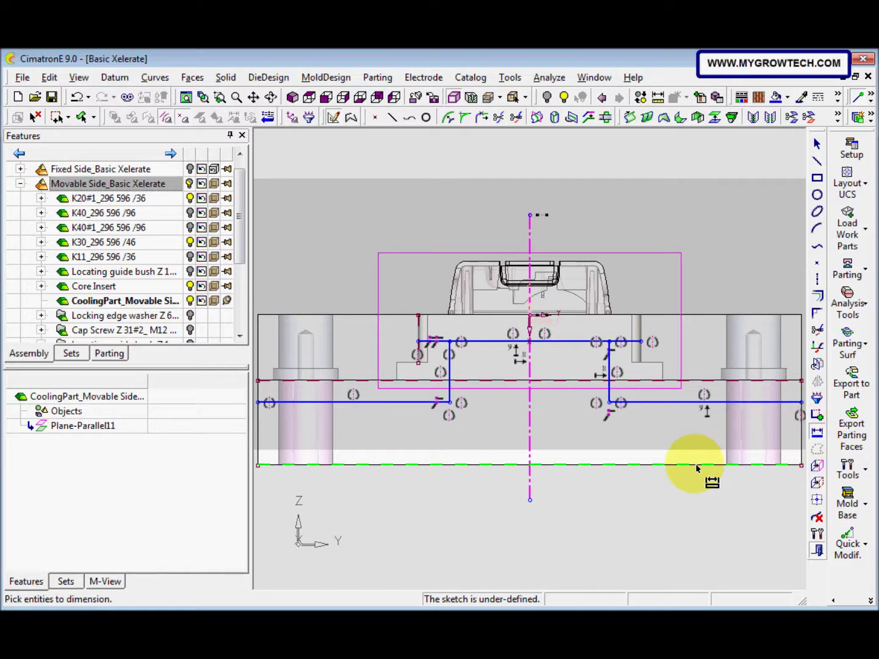
scroll(631, 504, down, 1)
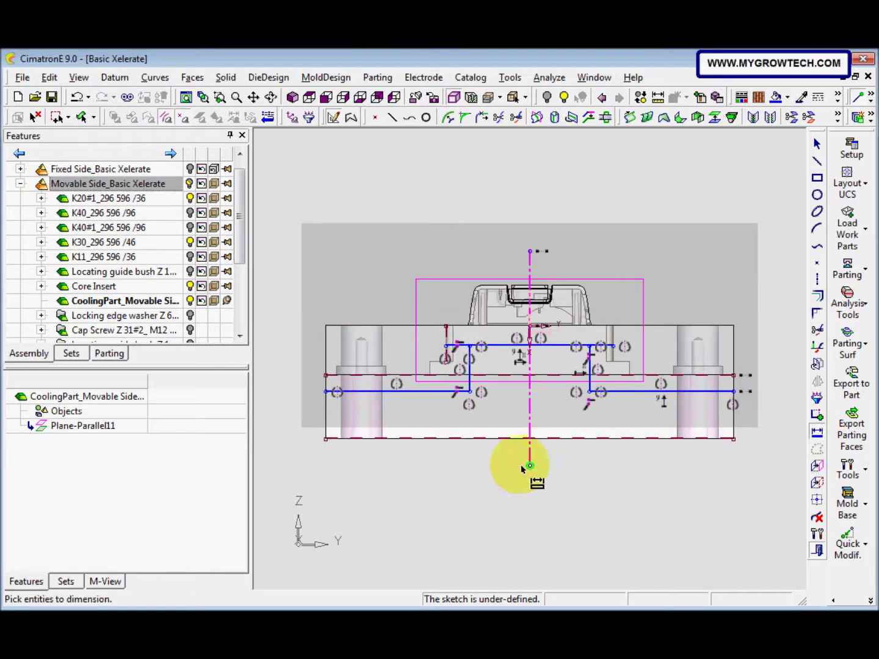
click(401, 392)
click(390, 466)
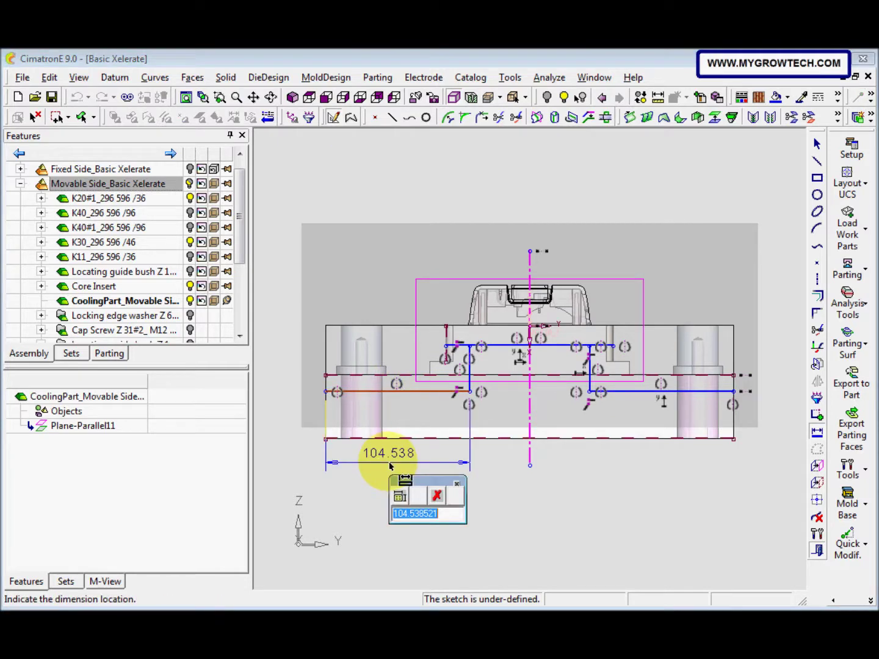
text(110)
key(Return)
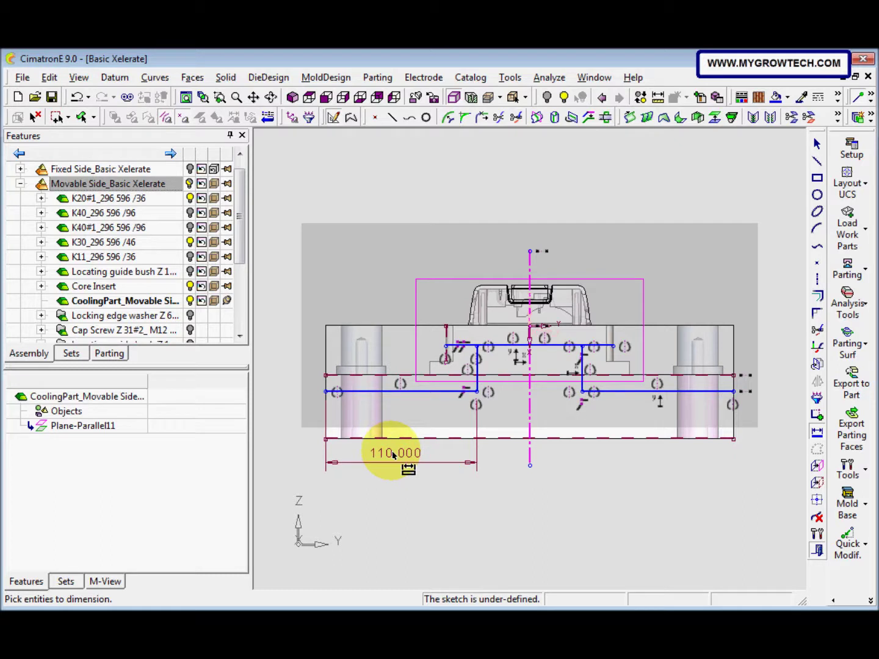
Step: Dimension the vertical channel line between the Core Insert and the K30 plate and set it to 35
click(585, 369)
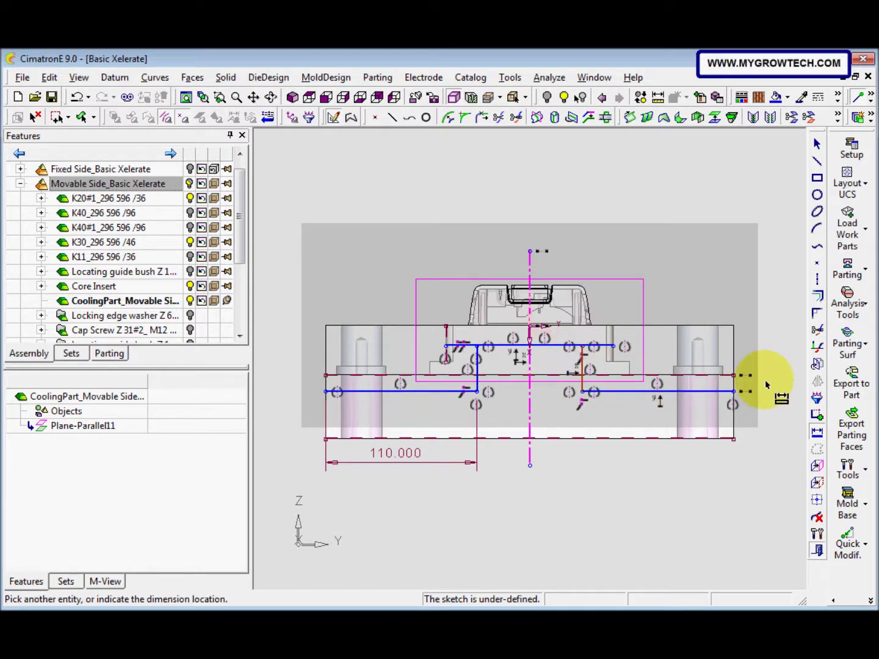
click(770, 379)
text(3)
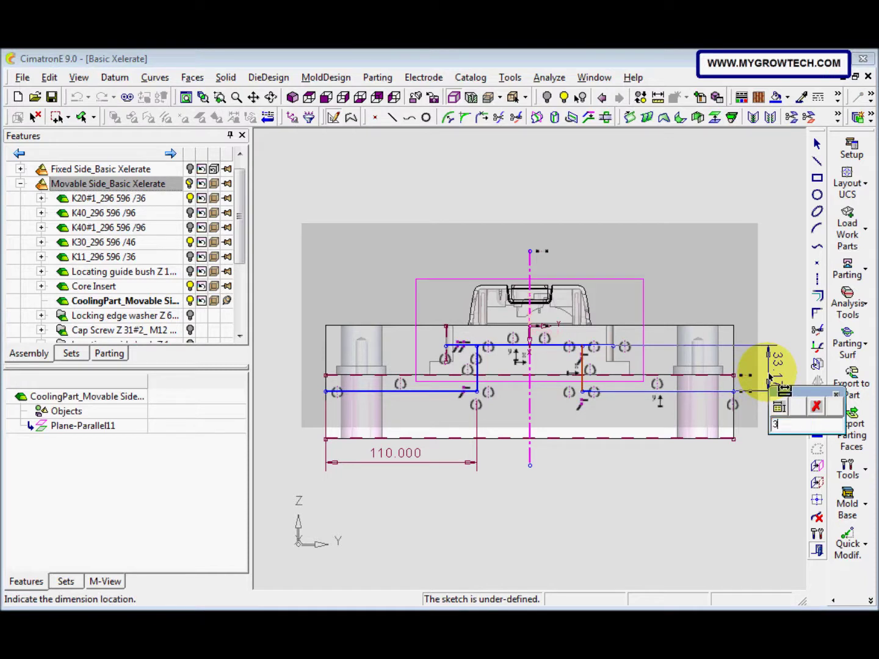
key(Return)
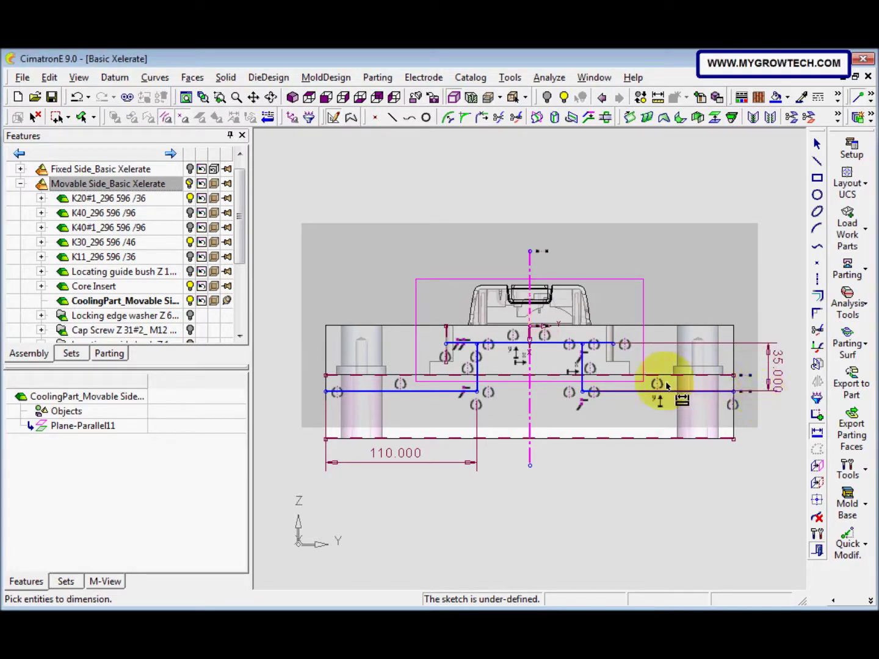
Step: Dimension the height of the K30 channel line above the plate's lower edge, set it to 30, and exit the sketch
click(326, 391)
click(326, 441)
click(302, 427)
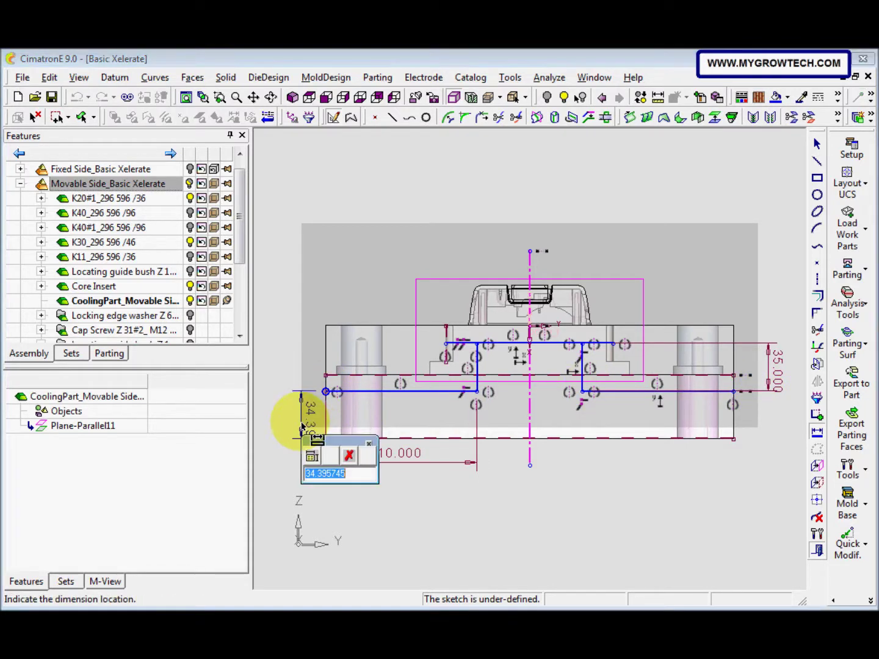
text(30)
key(Return)
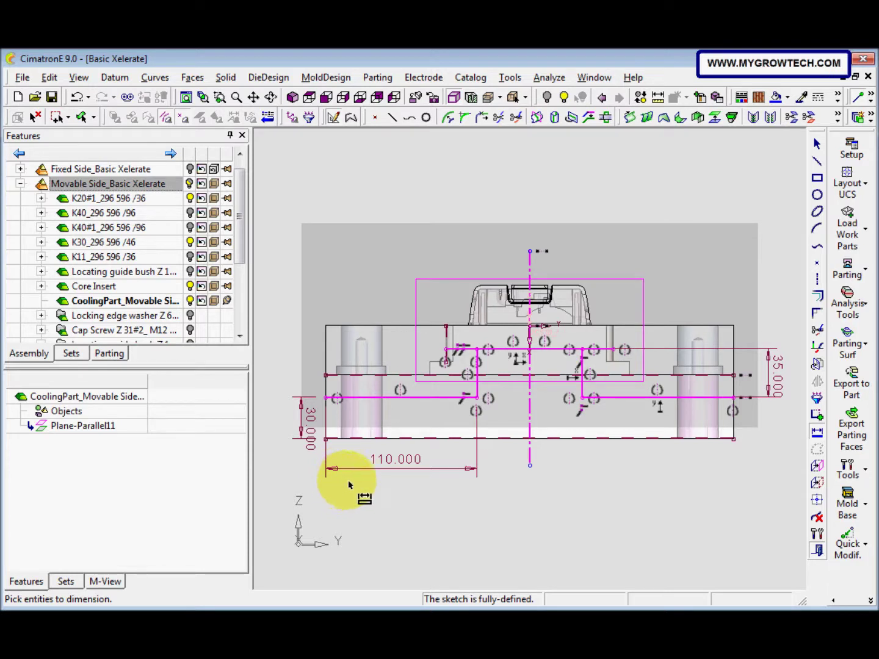
right_click(348, 482)
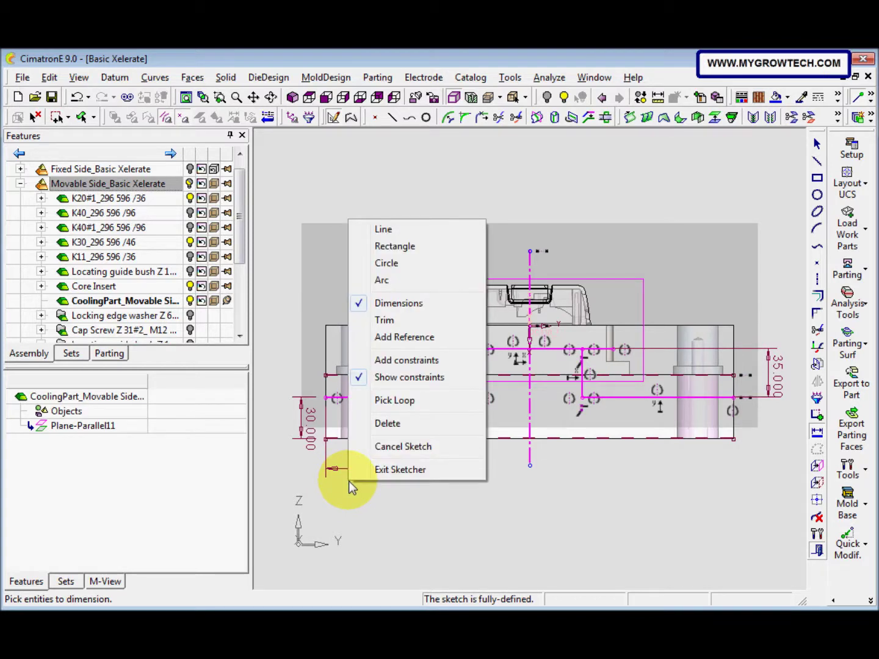
click(418, 471)
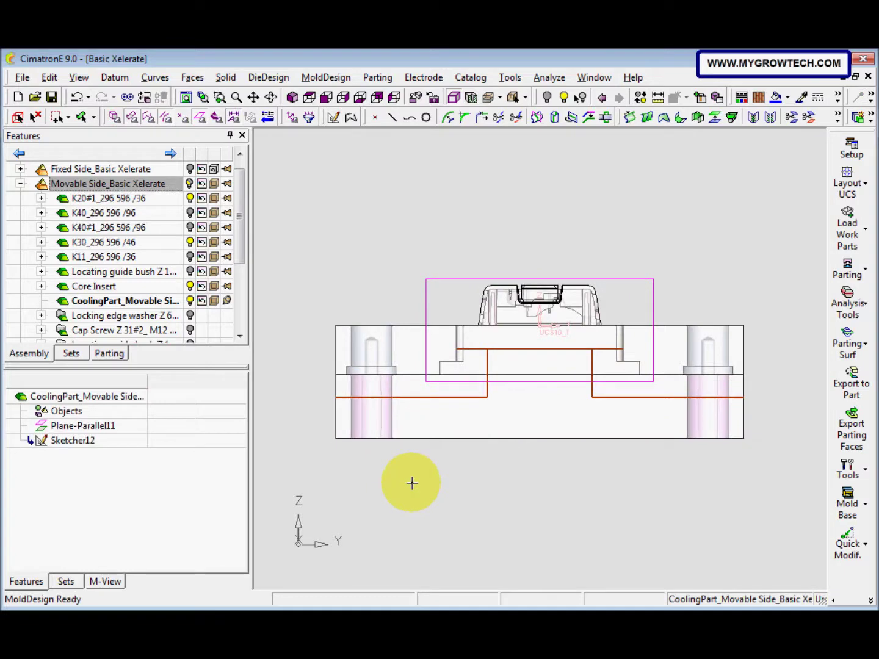
Step: Copy the cooling sketch linearly with an XYZ delta of -35 in X
click(293, 97)
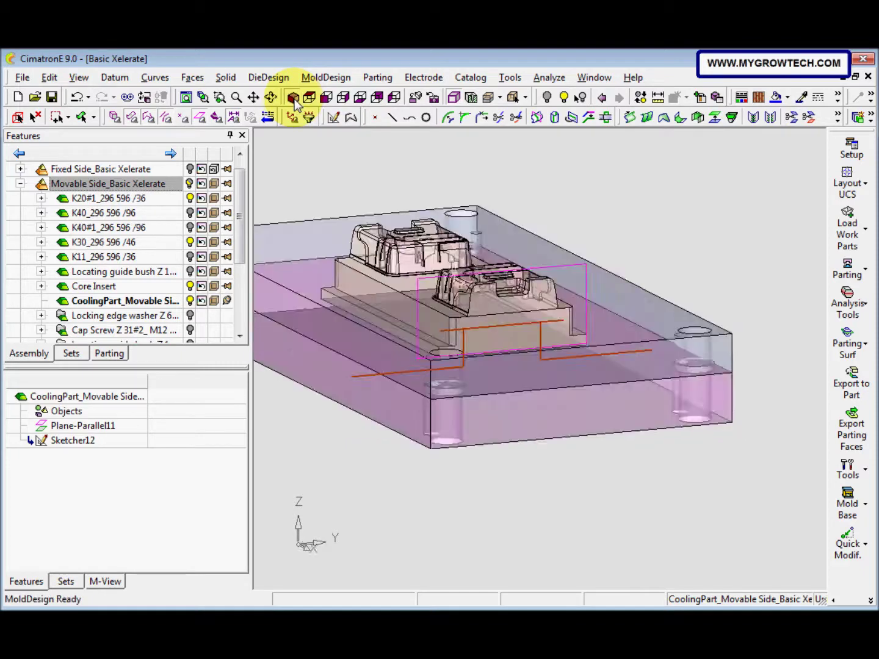
click(54, 79)
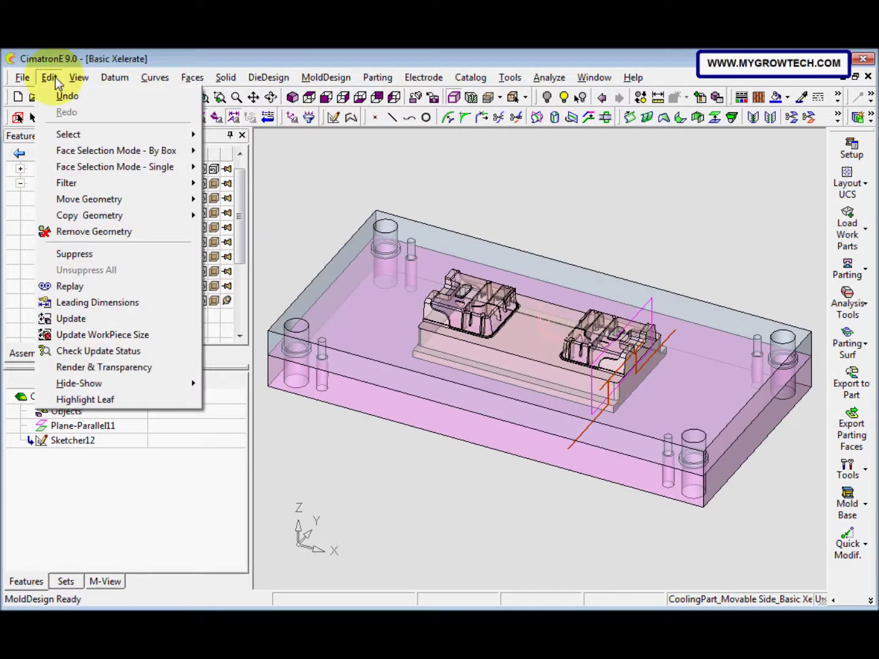
mouse_move(158, 215)
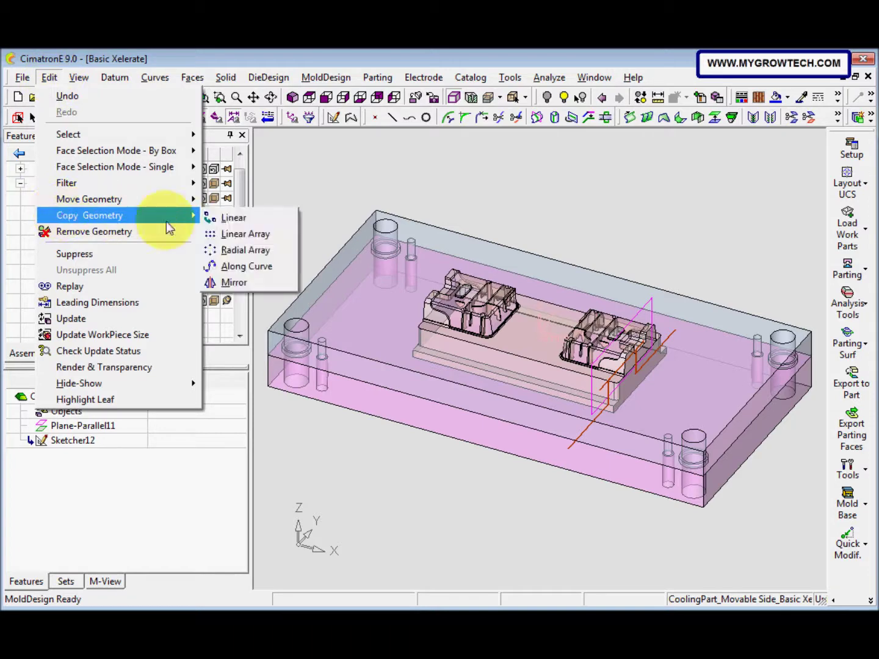
click(243, 220)
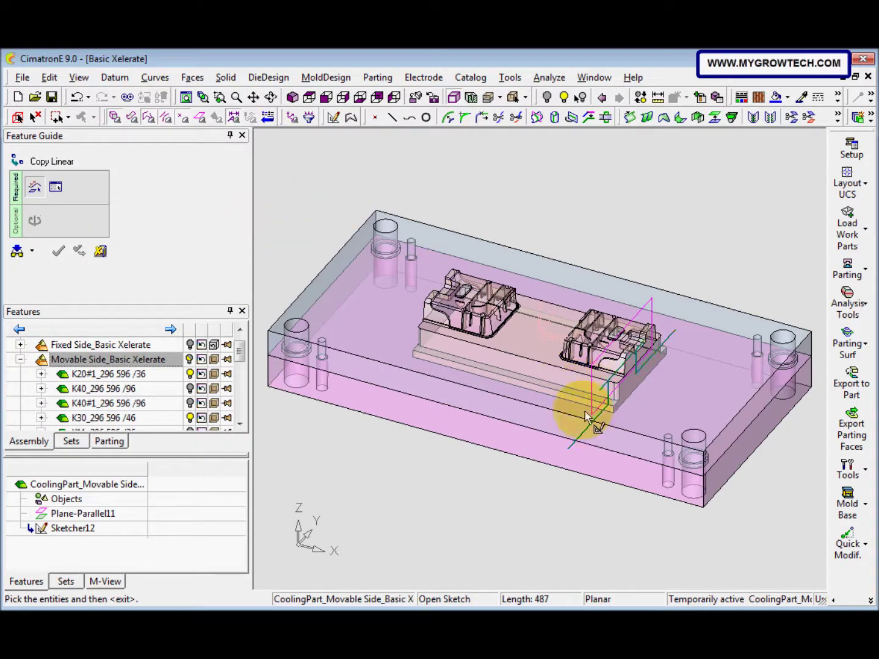
click(615, 380)
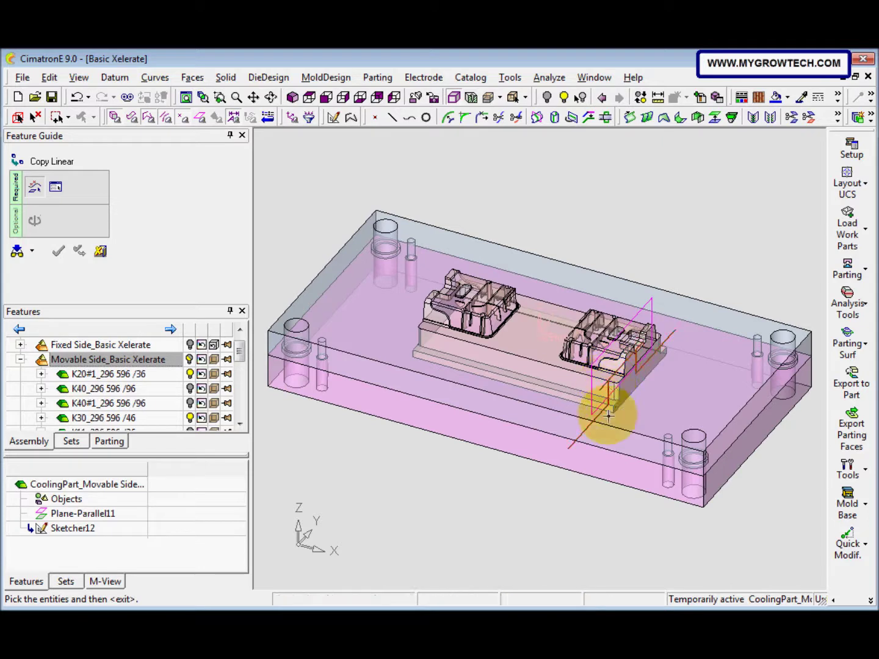
middle_click(588, 236)
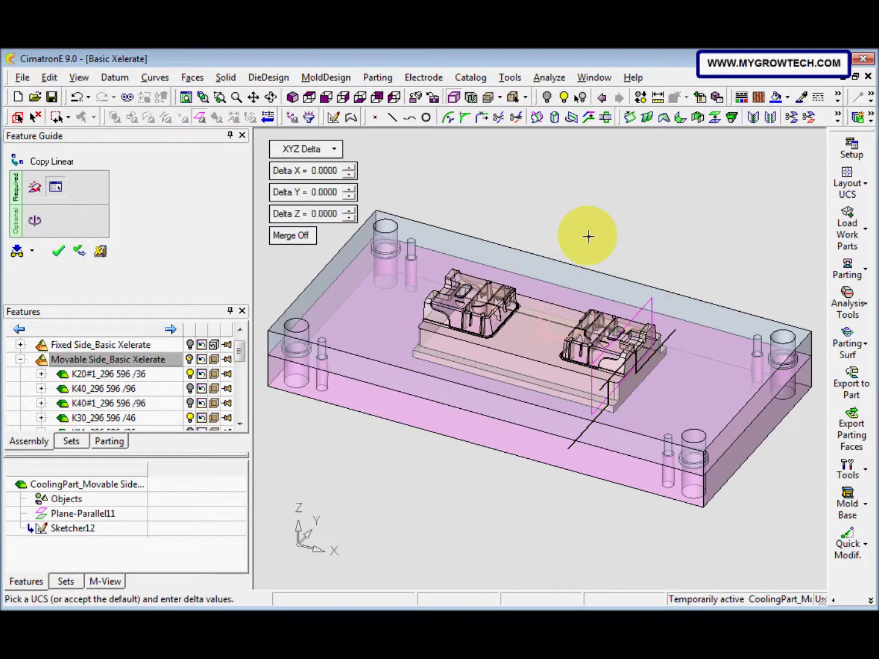
click(334, 171)
text(-35)
key(Return)
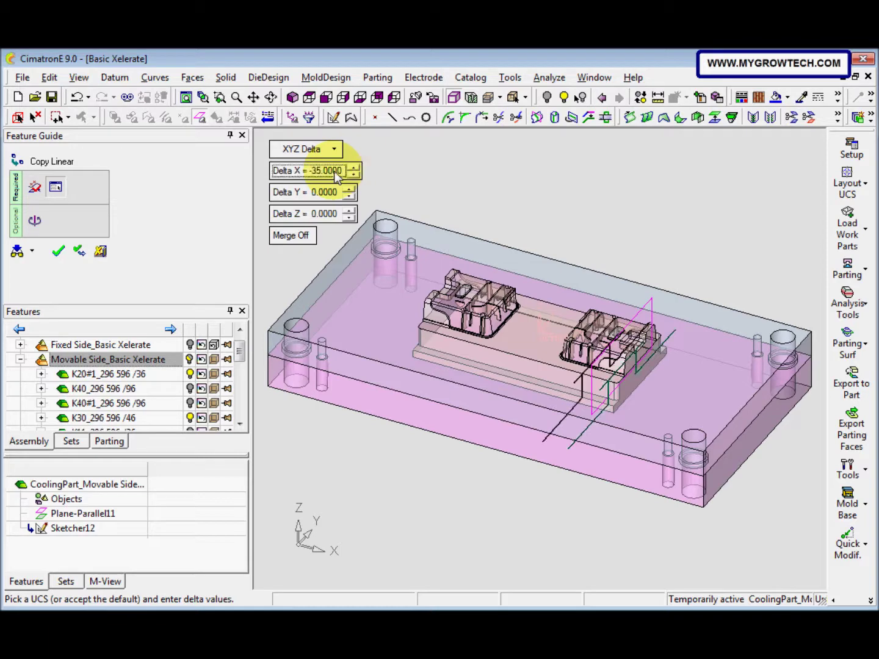
right_click(459, 197)
click(458, 198)
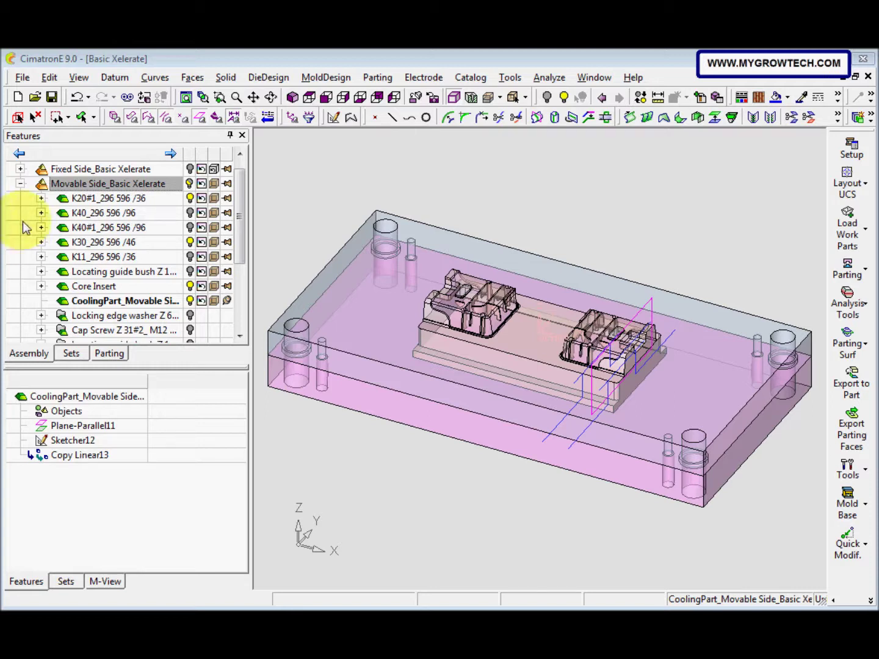
Step: Create a YZ main plane at the UCS in the centre of the Core Insert
click(121, 85)
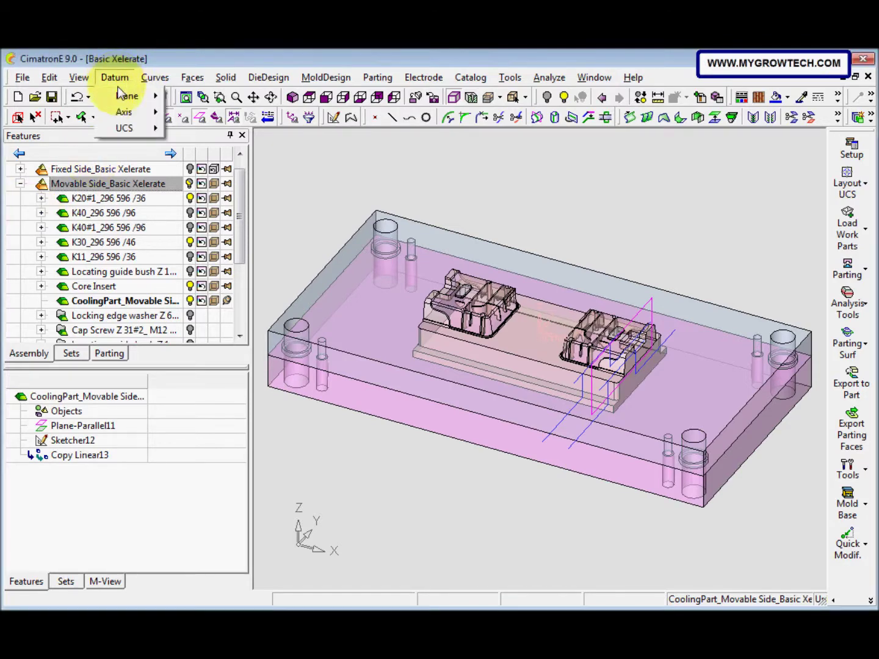
mouse_move(127, 97)
click(205, 129)
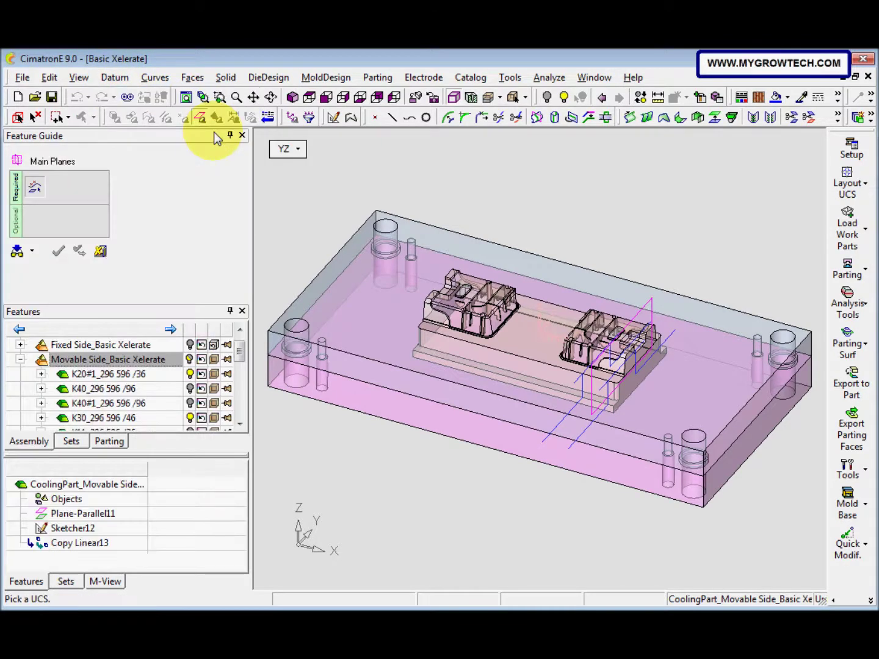
click(298, 153)
click(307, 199)
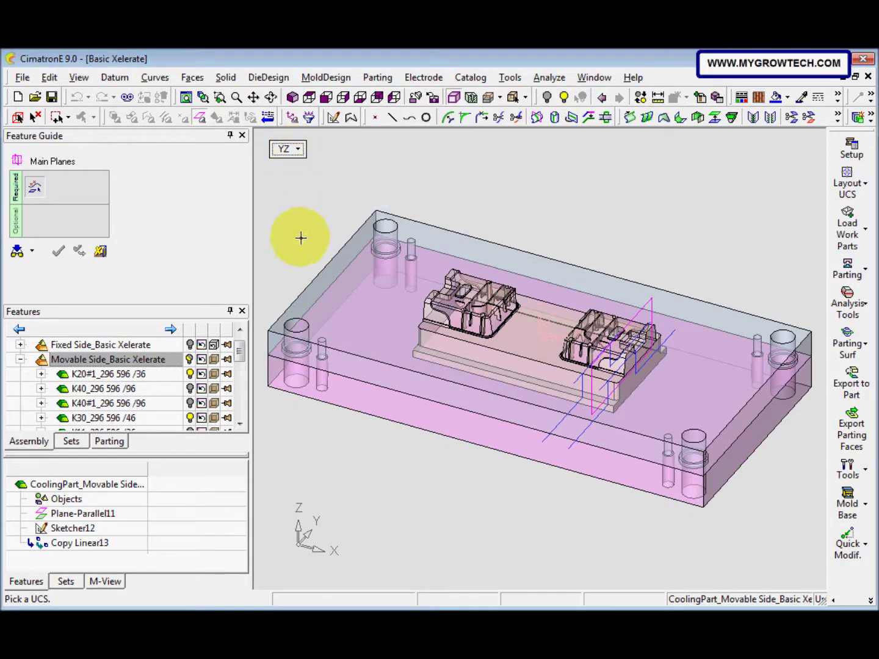
click(542, 330)
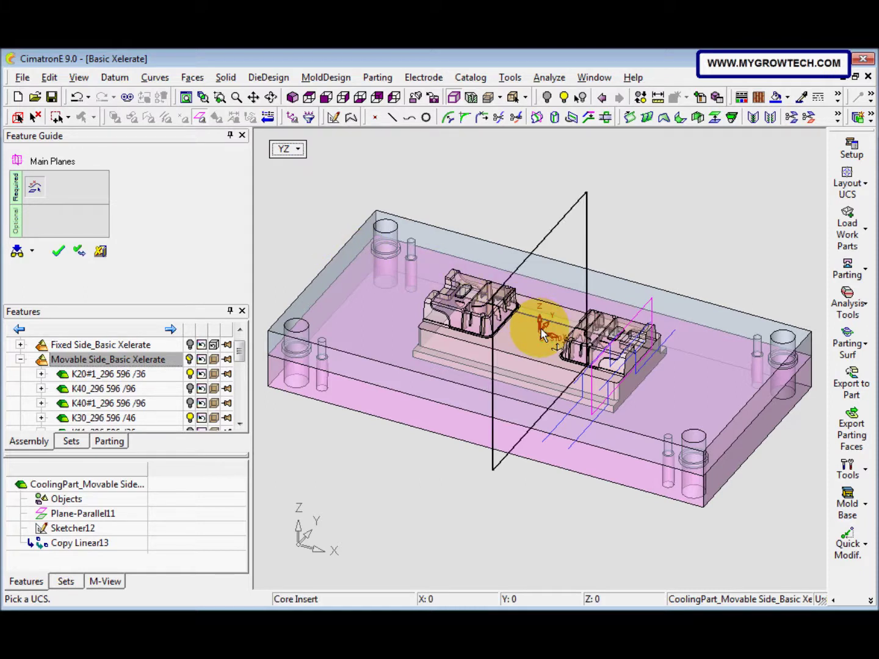
click(78, 251)
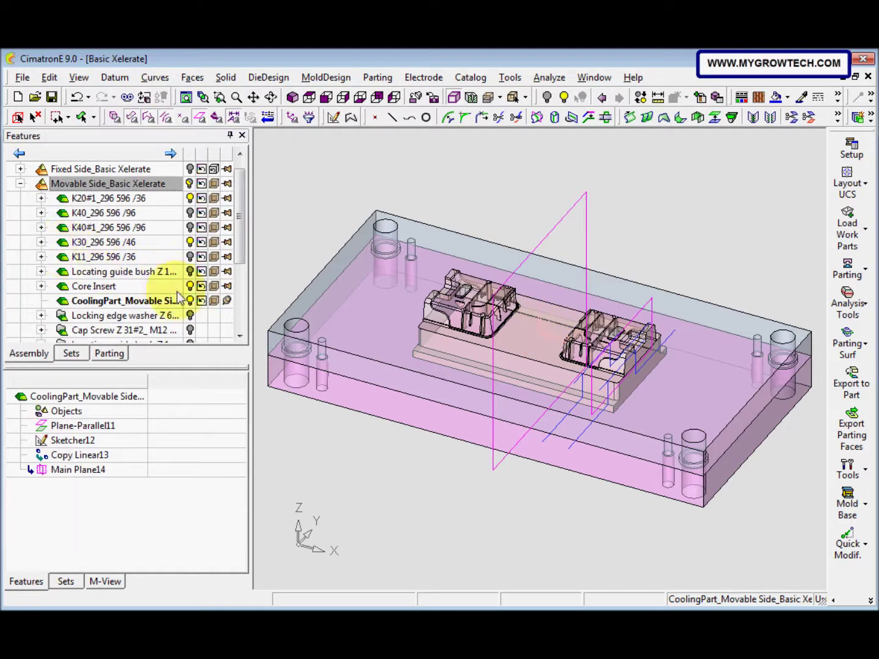
Step: Mirror-copy both channel sketches about the central YZ plane to the other cavity, with Merge Off
click(80, 79)
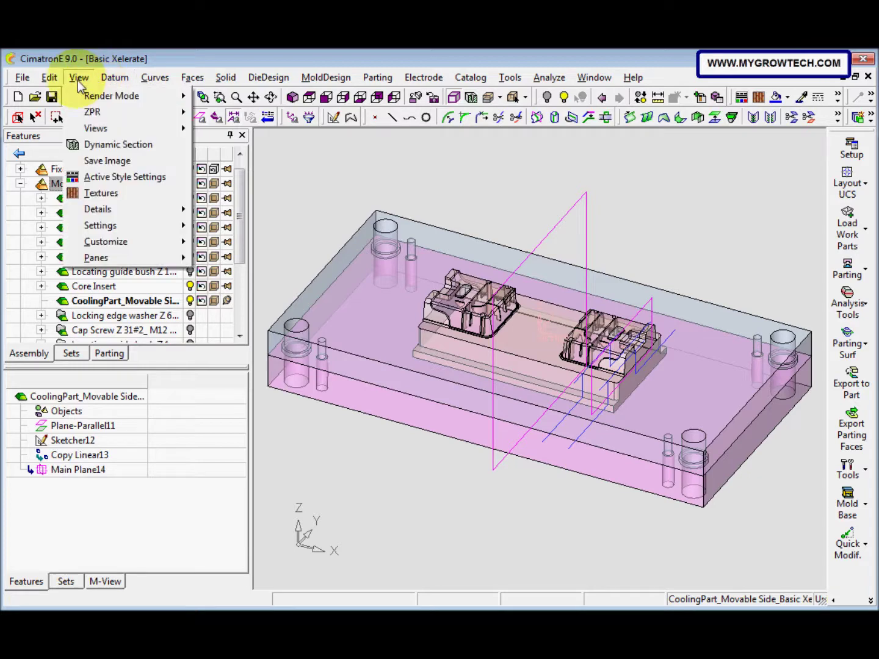
click(49, 77)
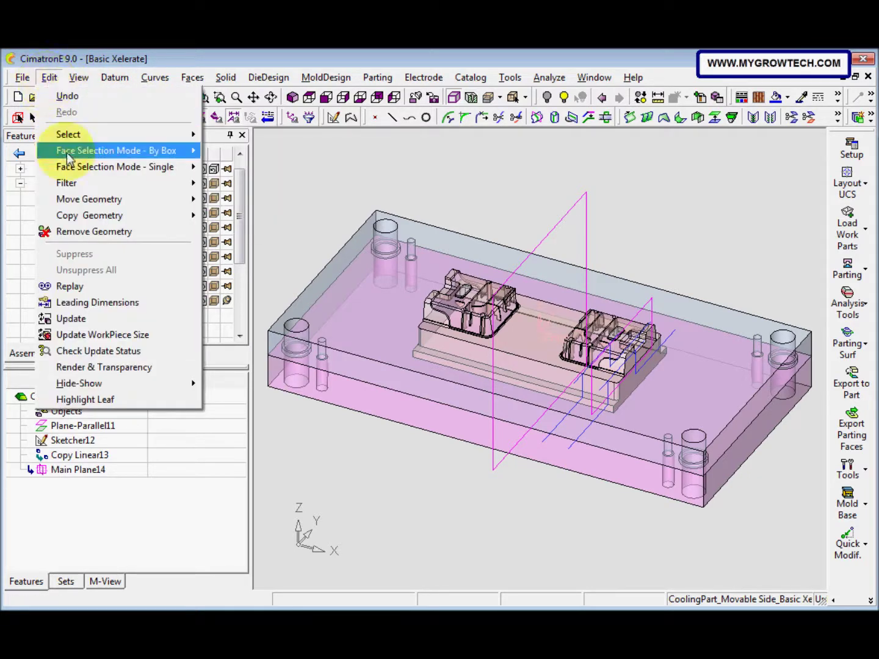
mouse_move(108, 215)
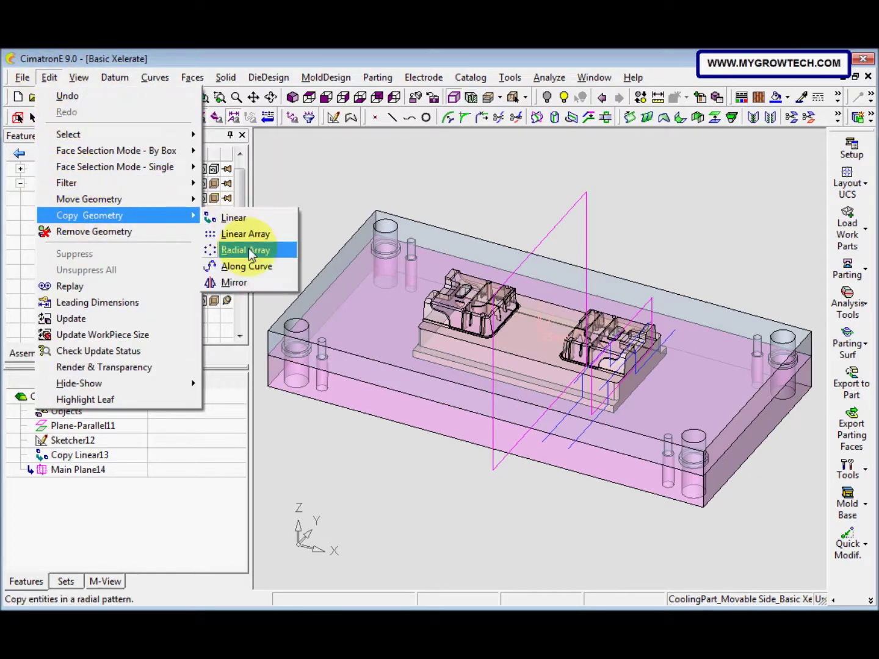
click(235, 283)
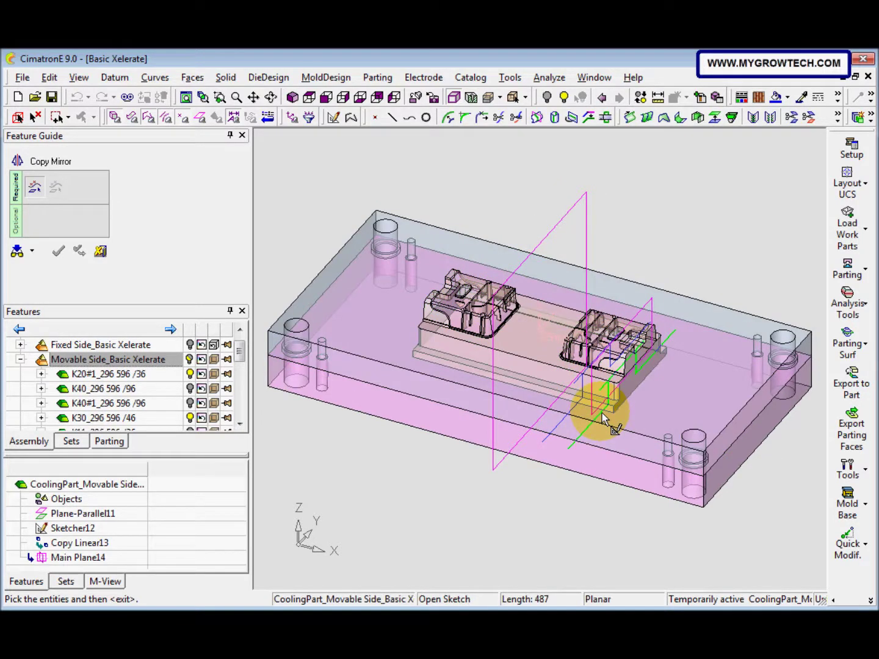
click(574, 414)
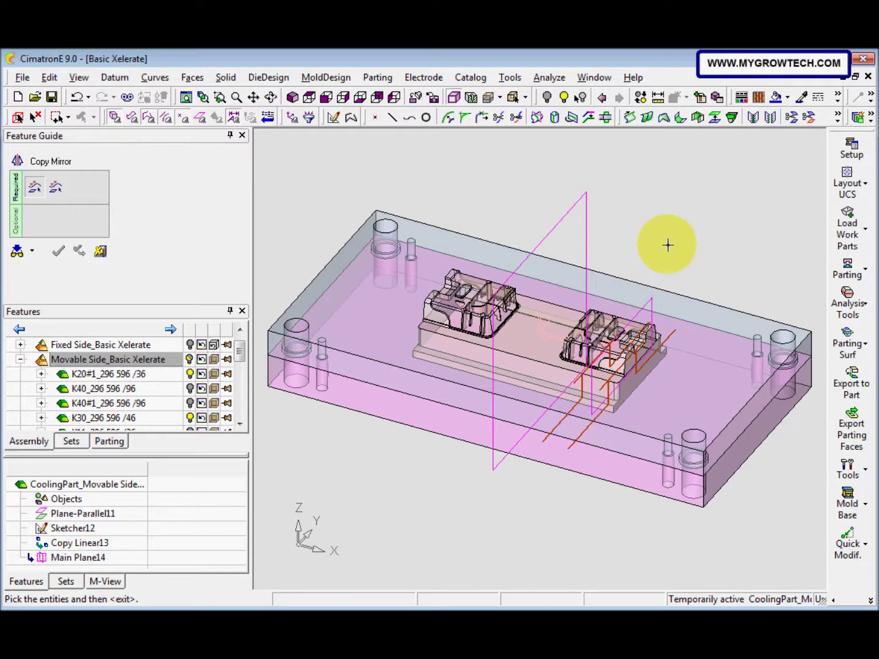
middle_click(667, 245)
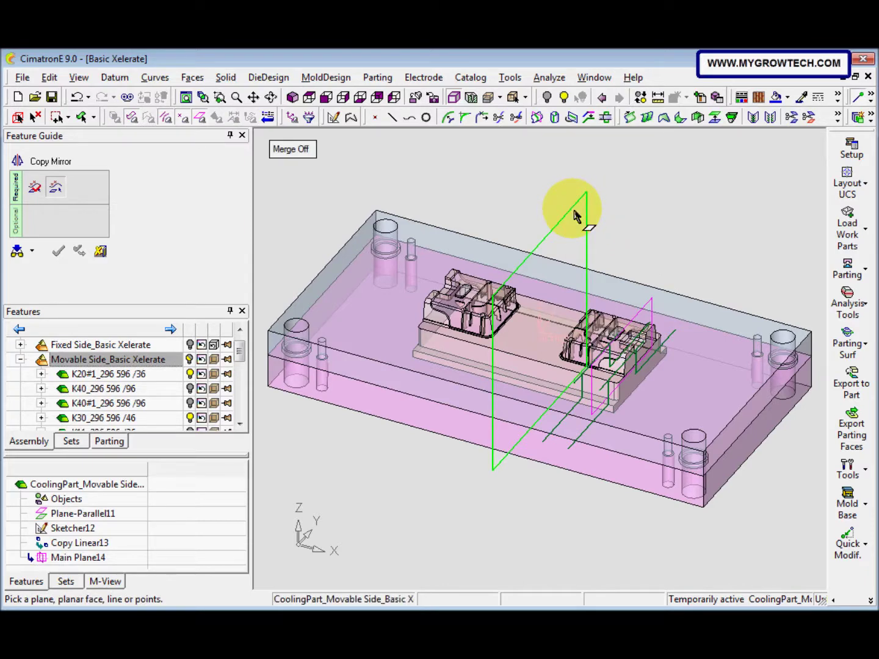
click(576, 215)
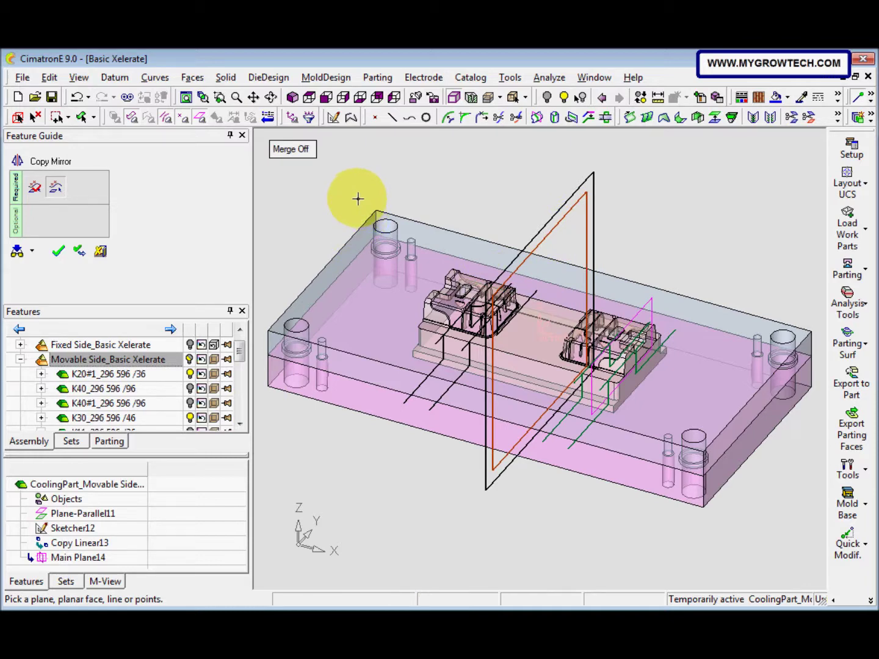
right_click(359, 195)
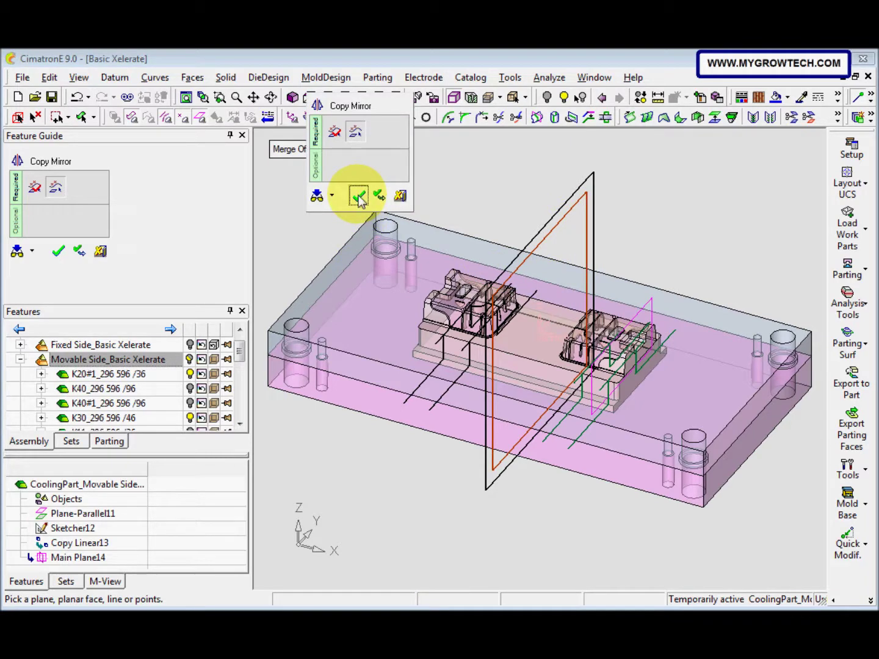
click(359, 196)
middle_drag(482, 456, 492, 466)
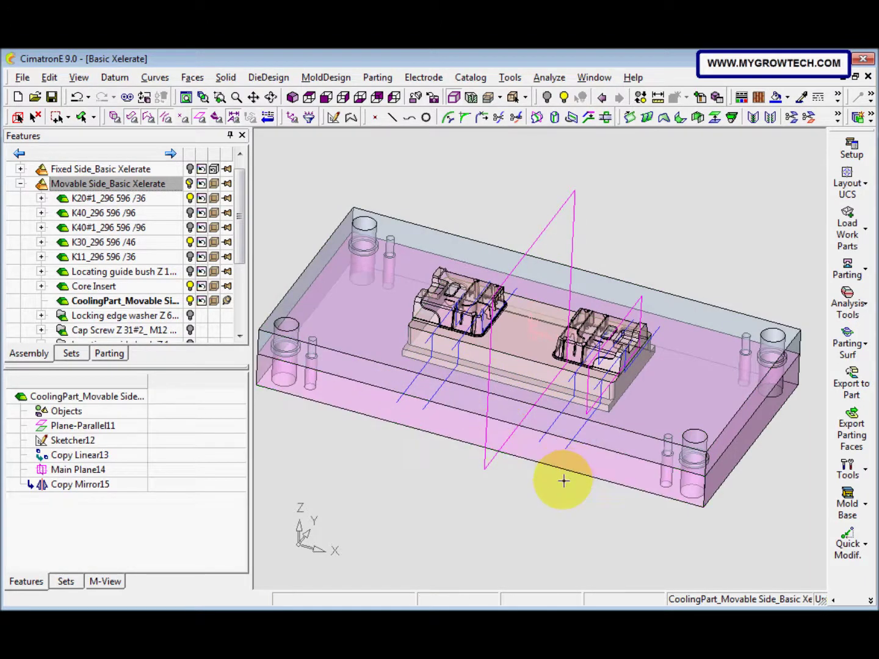
Step: Create cooling objects with a global diameter of 8 from all four channel contours
click(870, 601)
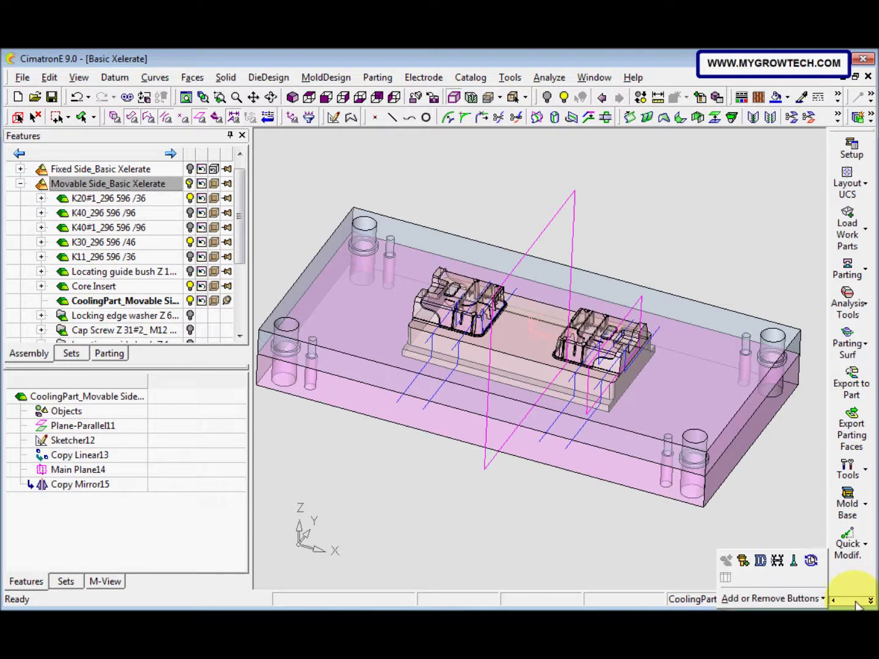
click(761, 562)
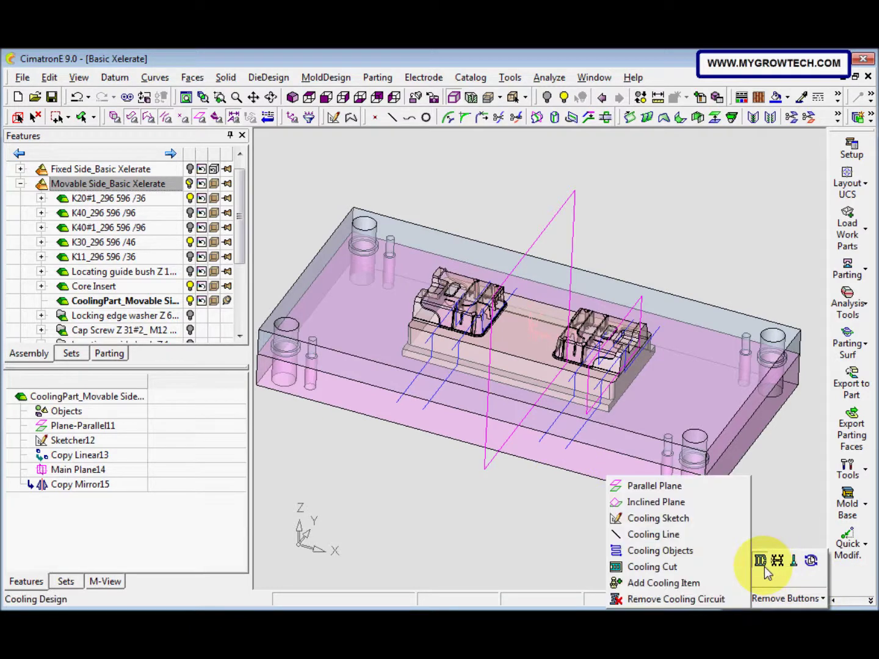
click(717, 553)
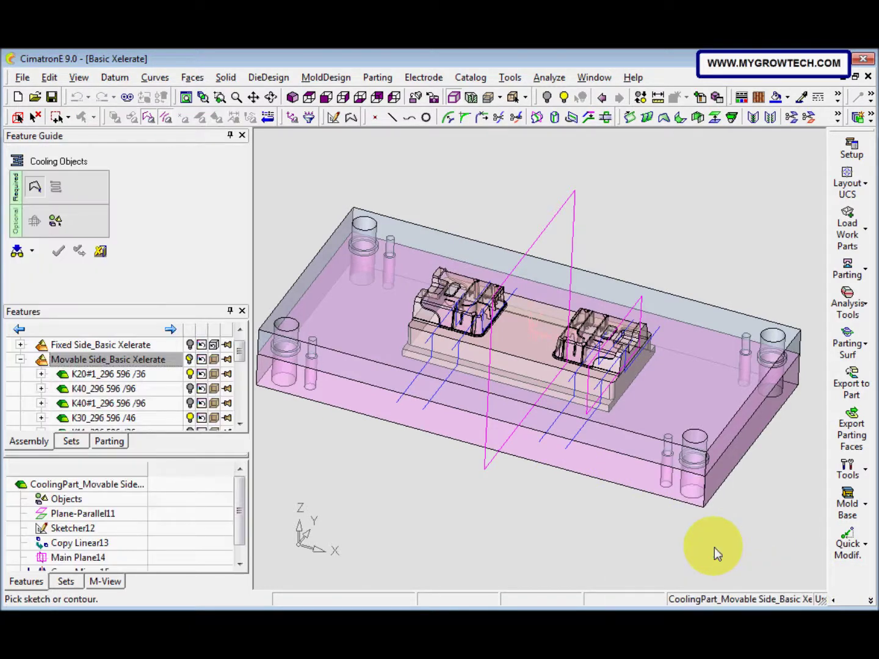
click(561, 428)
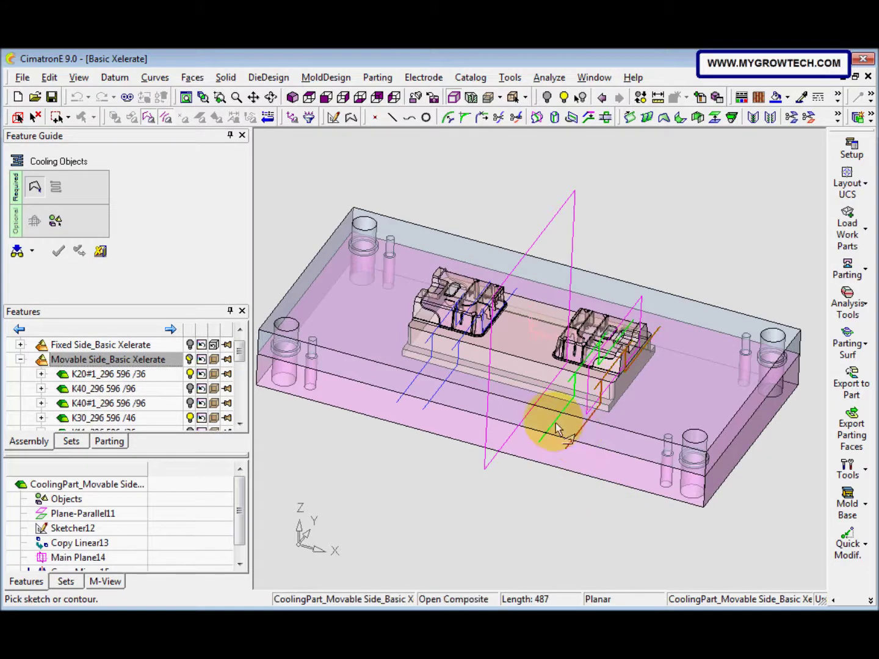
click(439, 388)
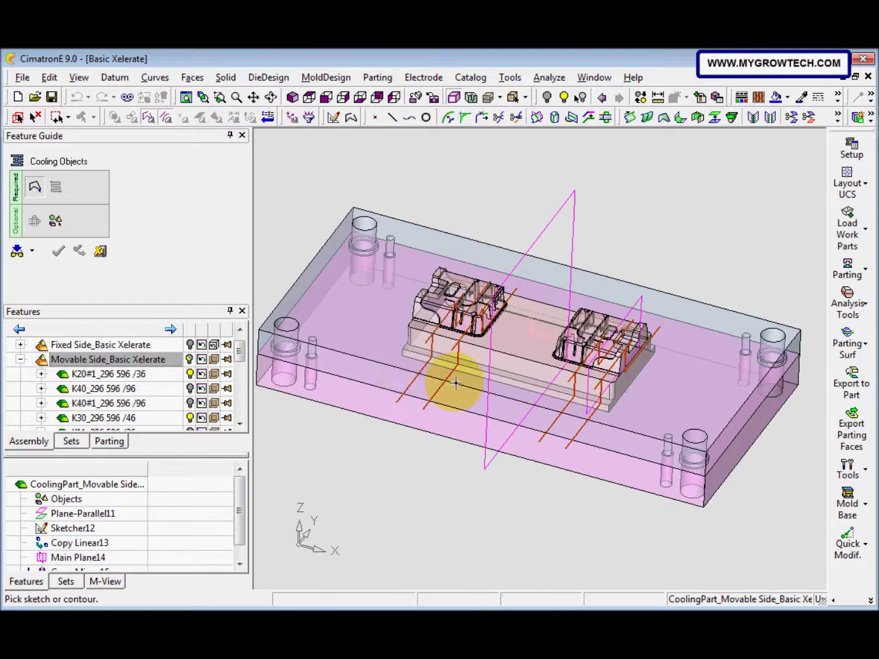
middle_click(513, 217)
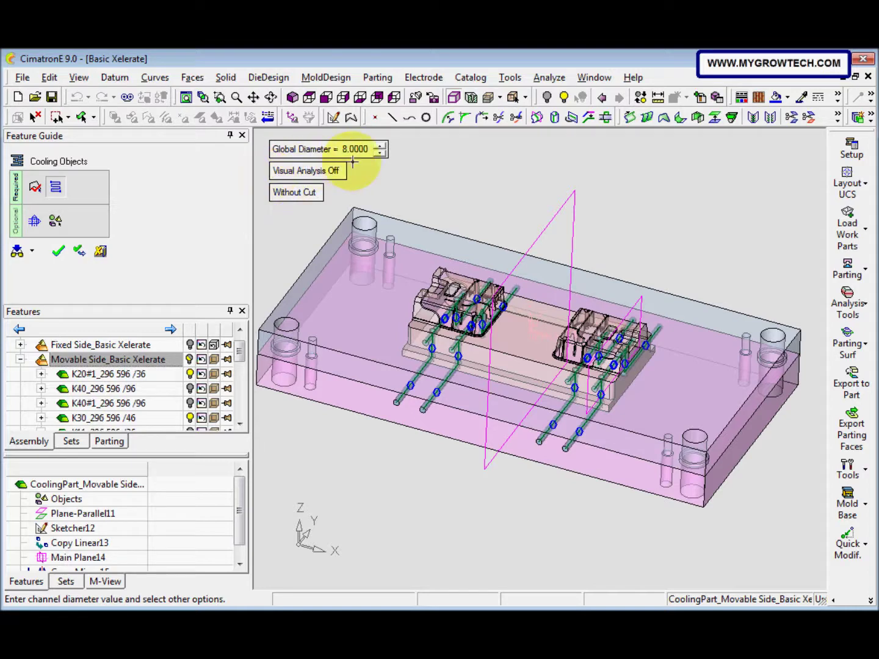
middle_click(465, 187)
click(465, 192)
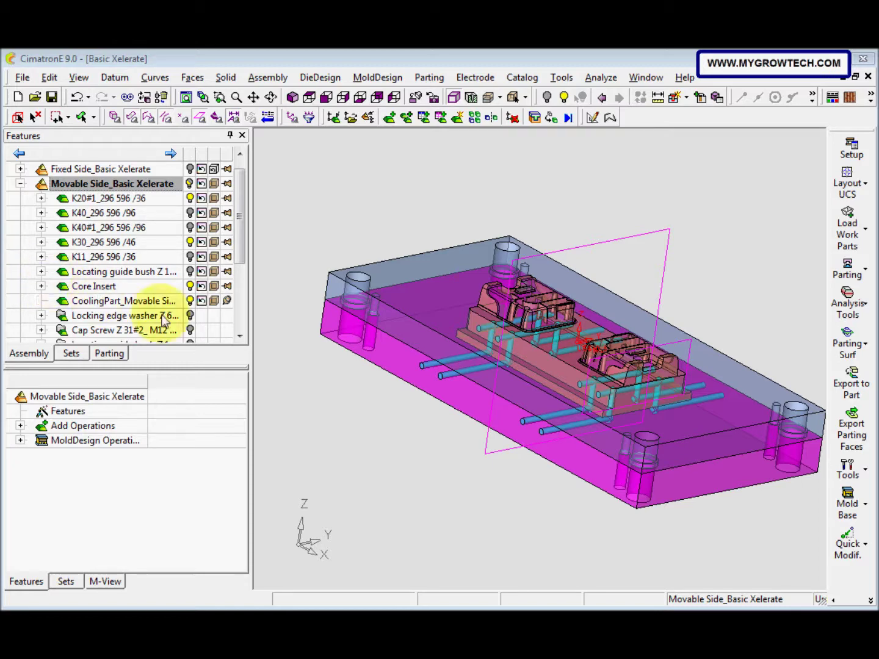
Step: Choose the Hasco mm Connecting nipple Z 6302, record Z 6302 / 9 X M10 X 1, as a cooling item
click(858, 605)
click(744, 557)
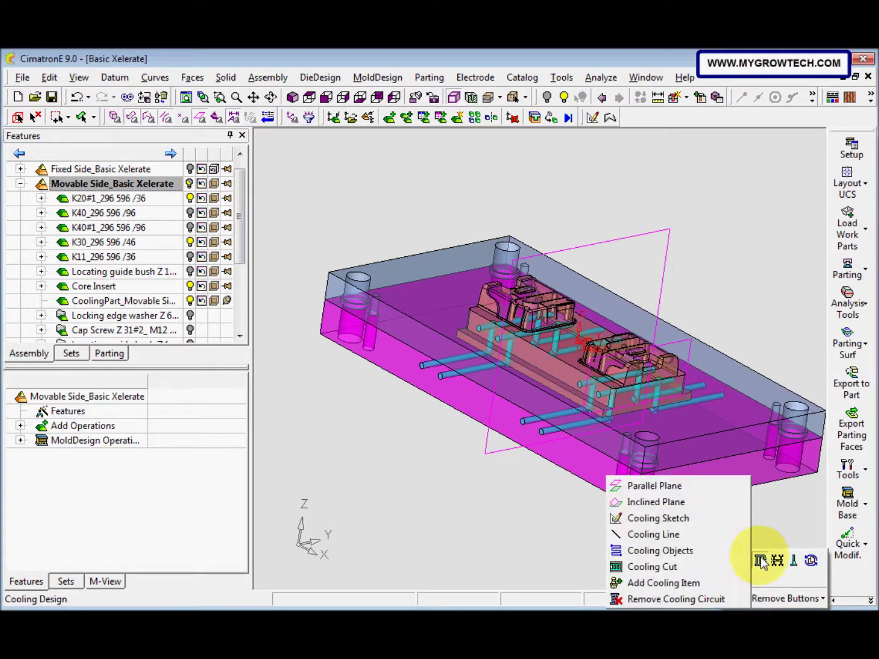
click(685, 583)
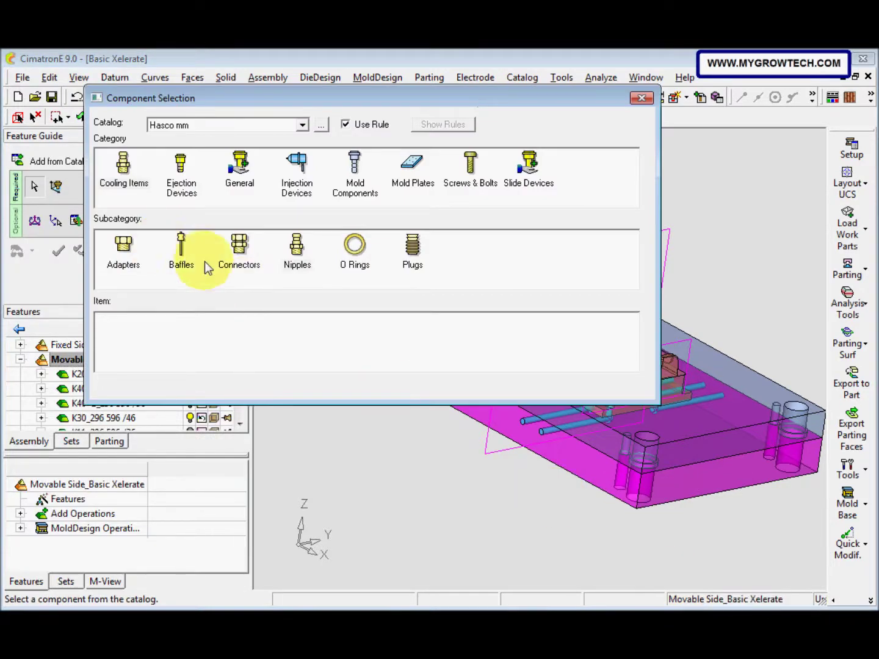
click(297, 259)
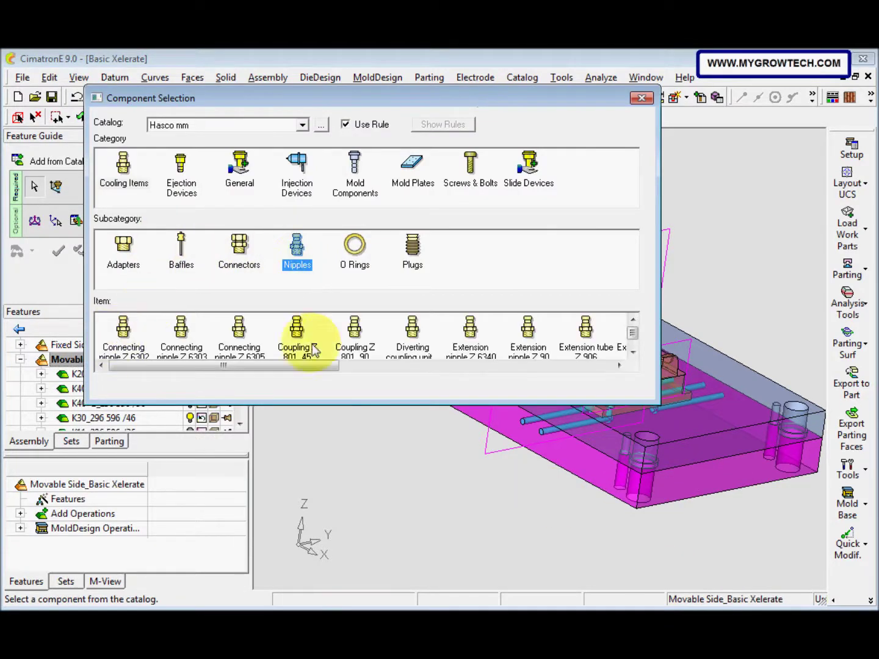
scroll(623, 336, down, 1)
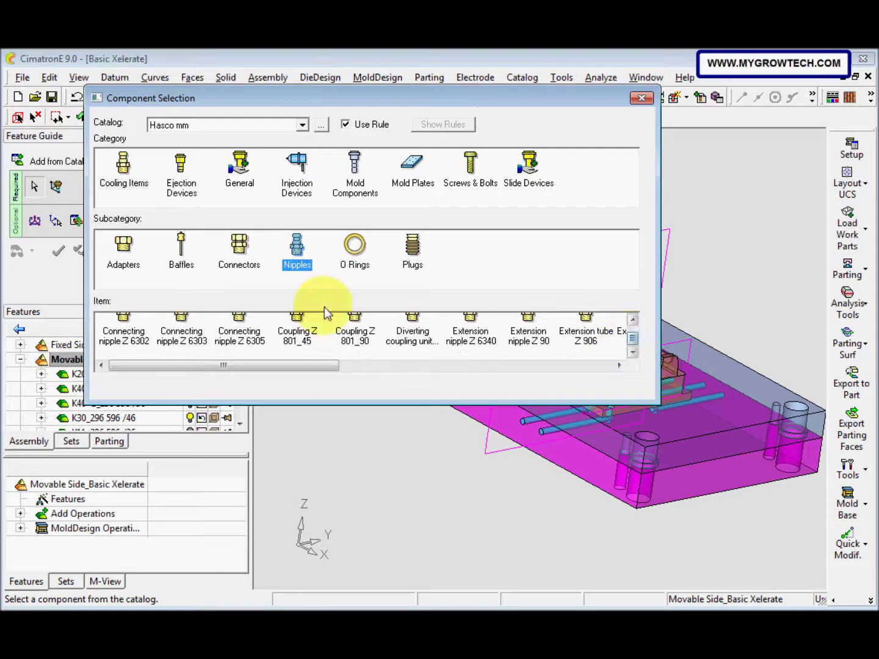
click(127, 342)
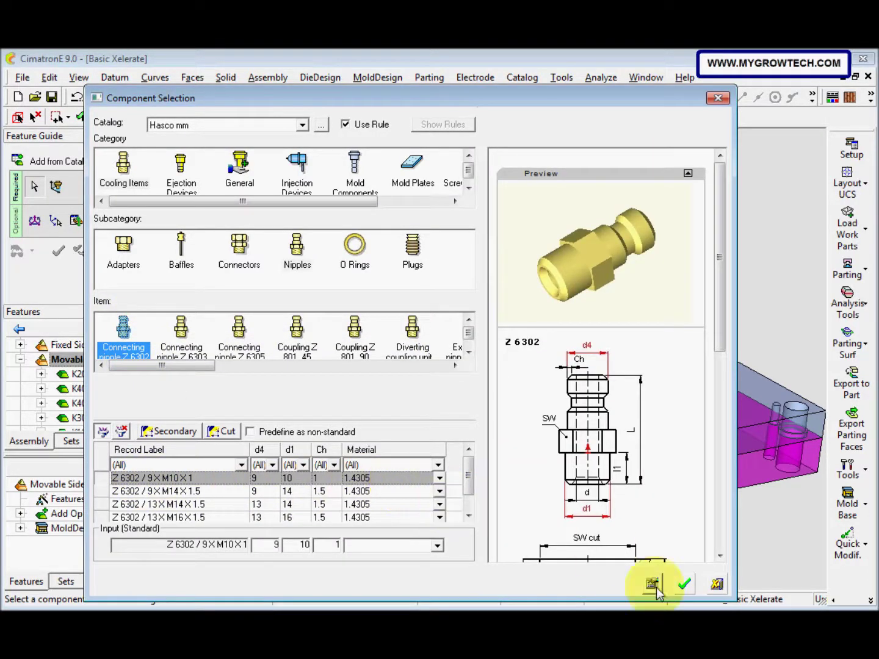
click(683, 585)
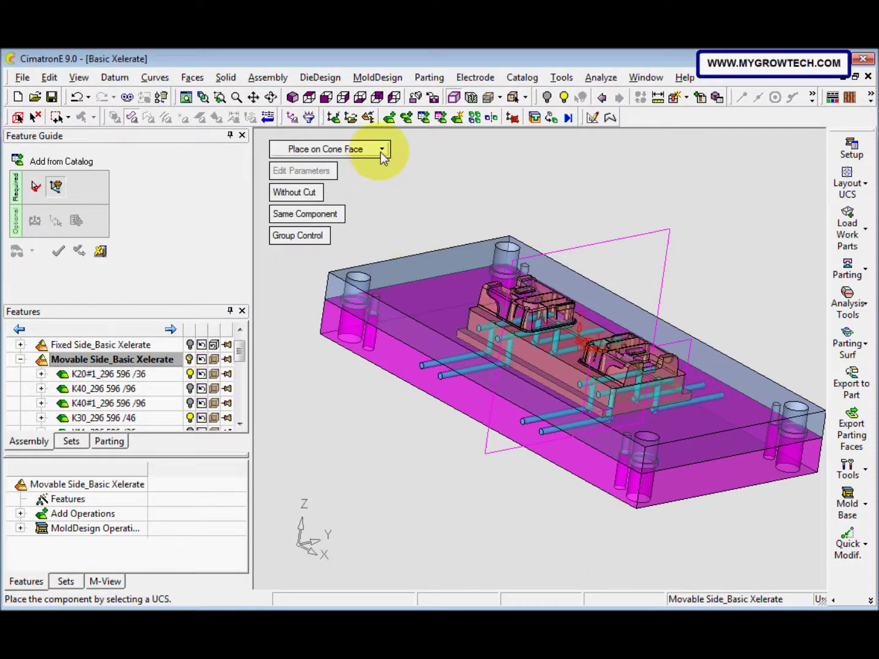
Step: Place nipples with Place on Cone Face on the four cooling channel ends along one long side of the plate
click(381, 151)
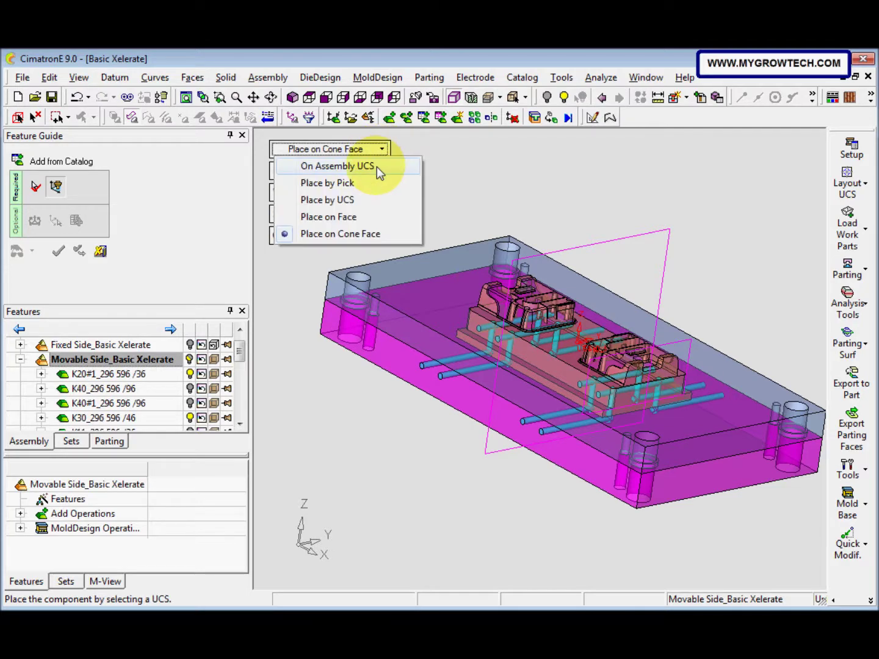
click(371, 237)
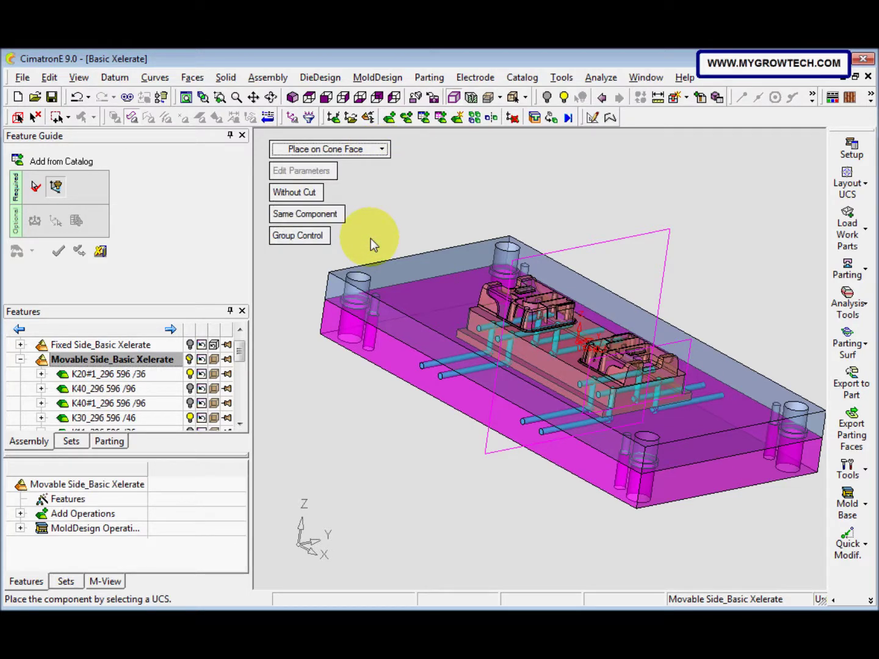
click(420, 364)
click(445, 374)
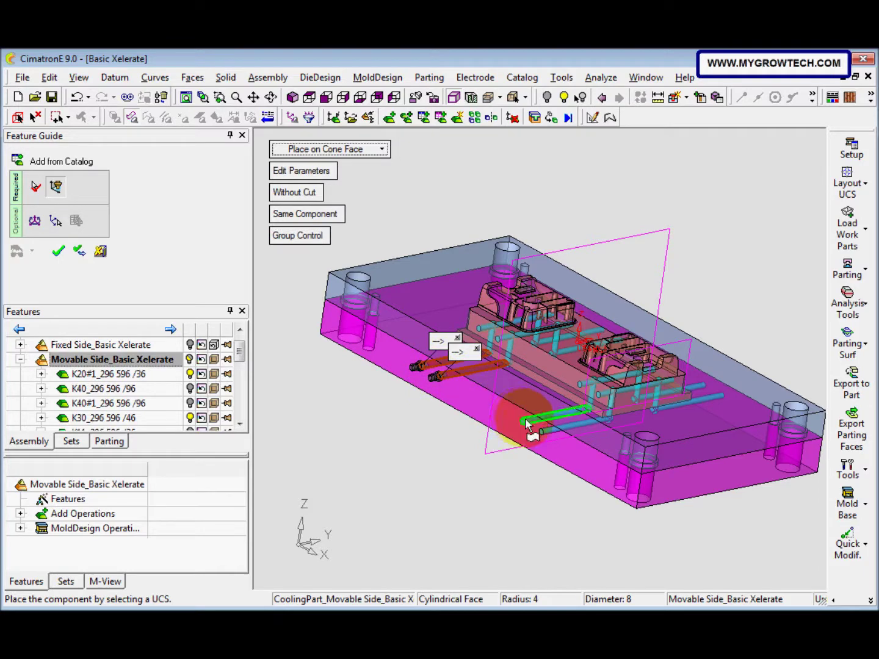
click(526, 424)
click(540, 429)
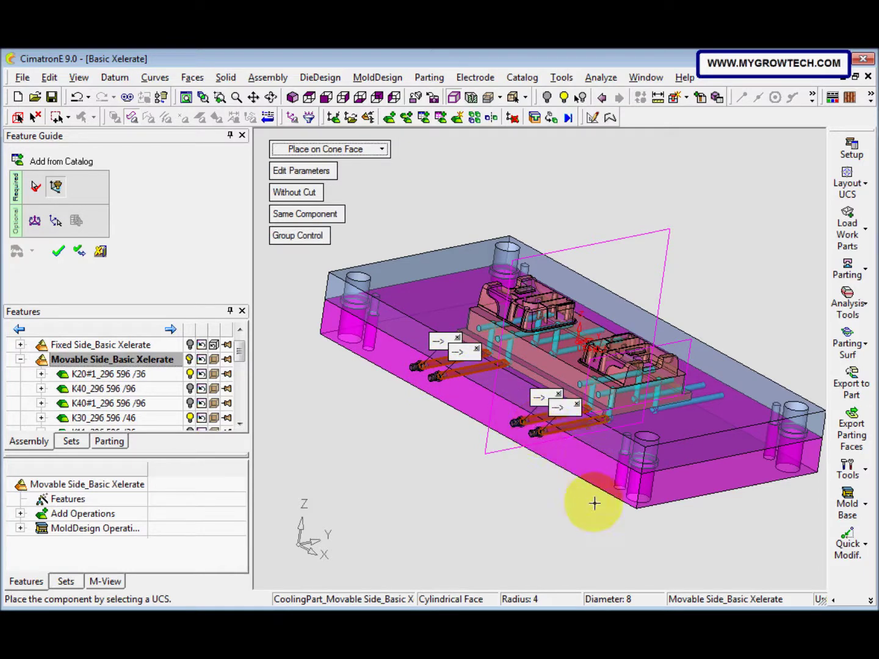
Step: Place nipples on the four channel ends along the plate's opposite long side and apply the component, continuing with another catalog item
middle_drag(590, 508, 571, 391)
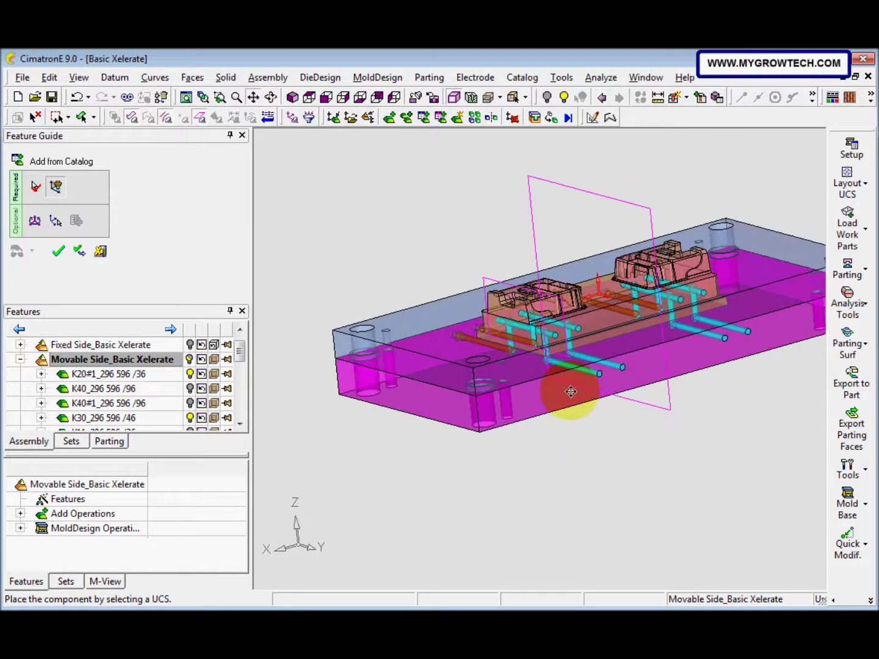
click(613, 373)
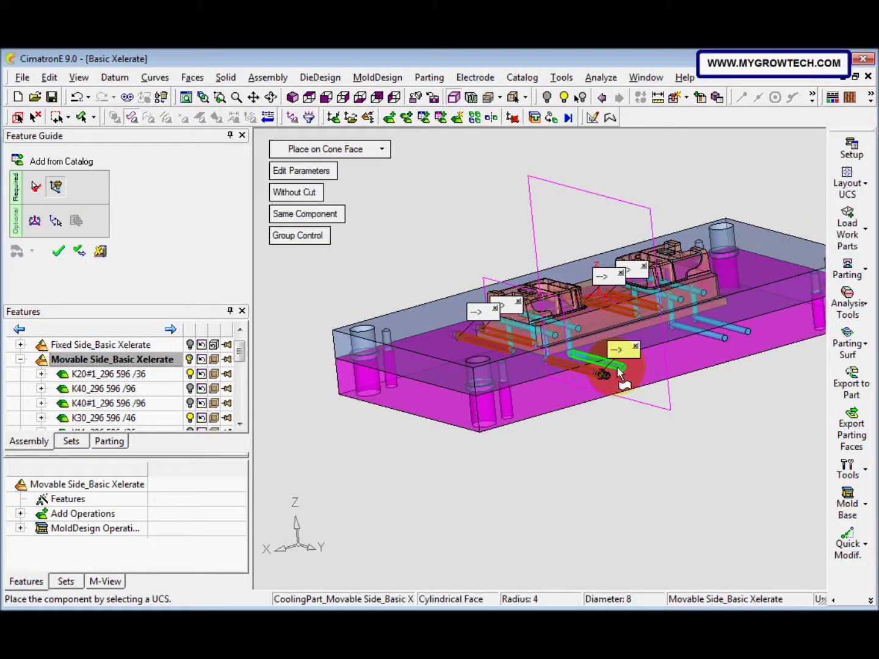
click(702, 335)
click(742, 335)
click(658, 349)
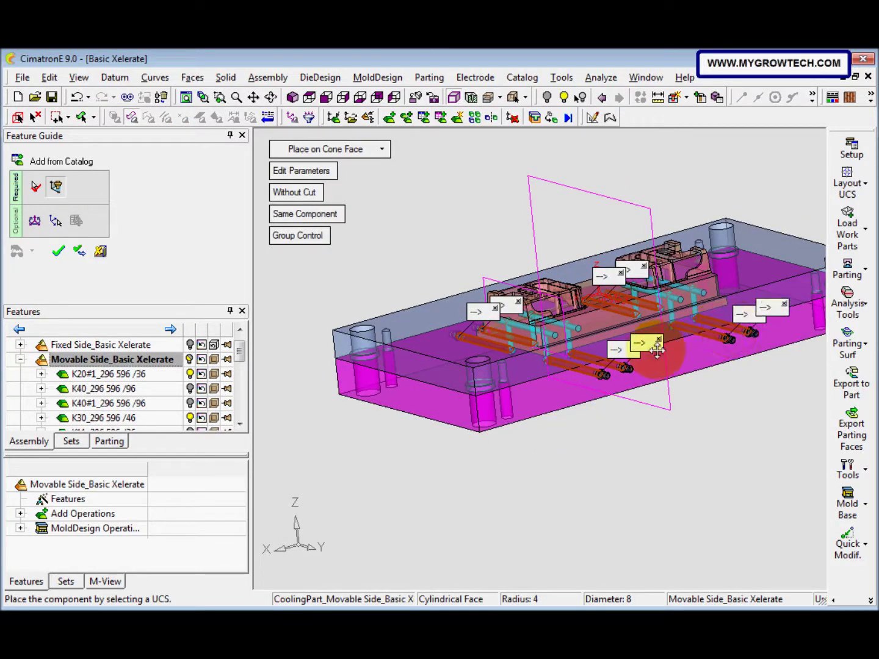
right_click(392, 272)
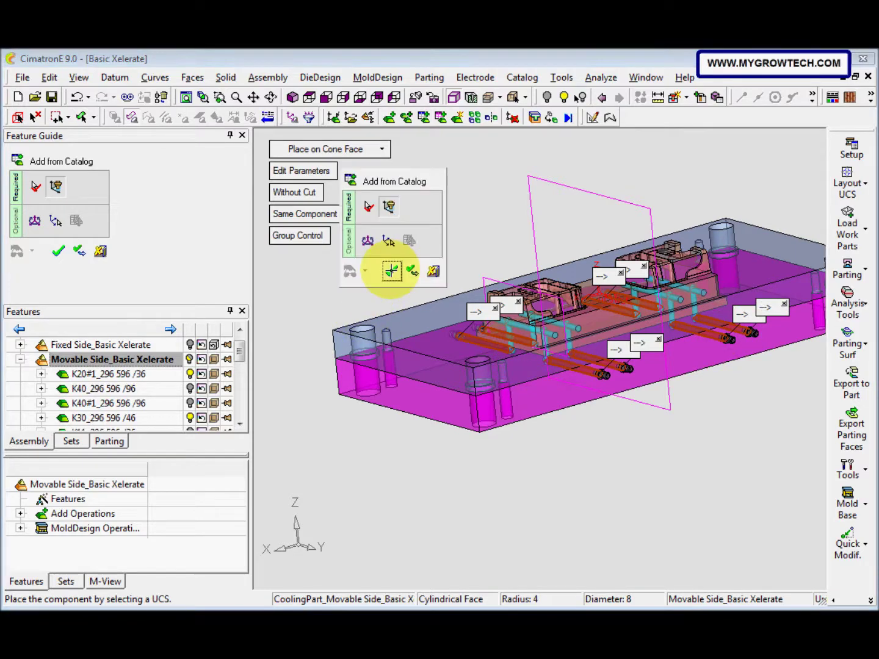
click(413, 272)
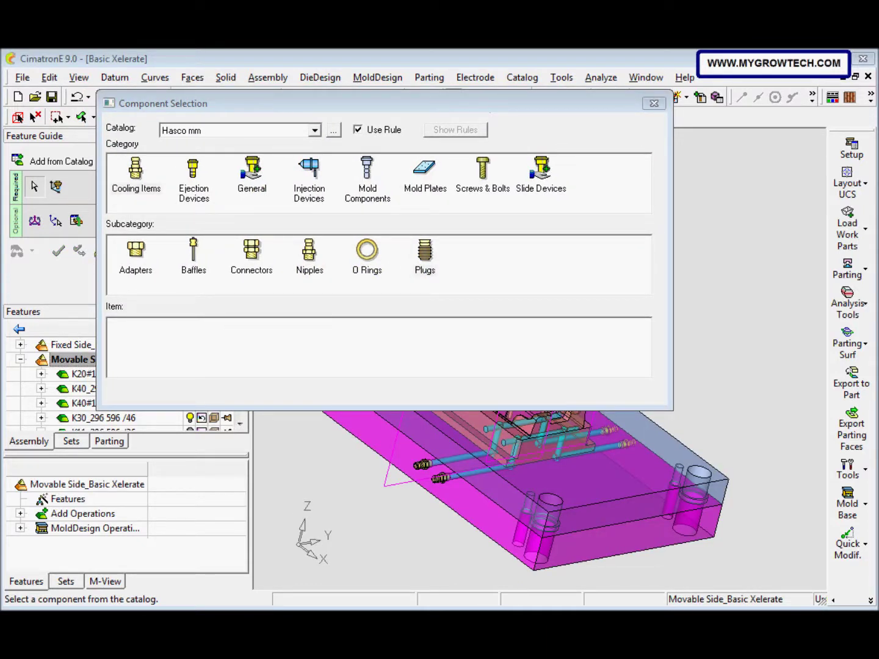
Step: Choose the Hexagon socket Z 941 - Metric Thread plug from the catalog, record Z 941 / 12 X 1.5
click(424, 259)
click(424, 258)
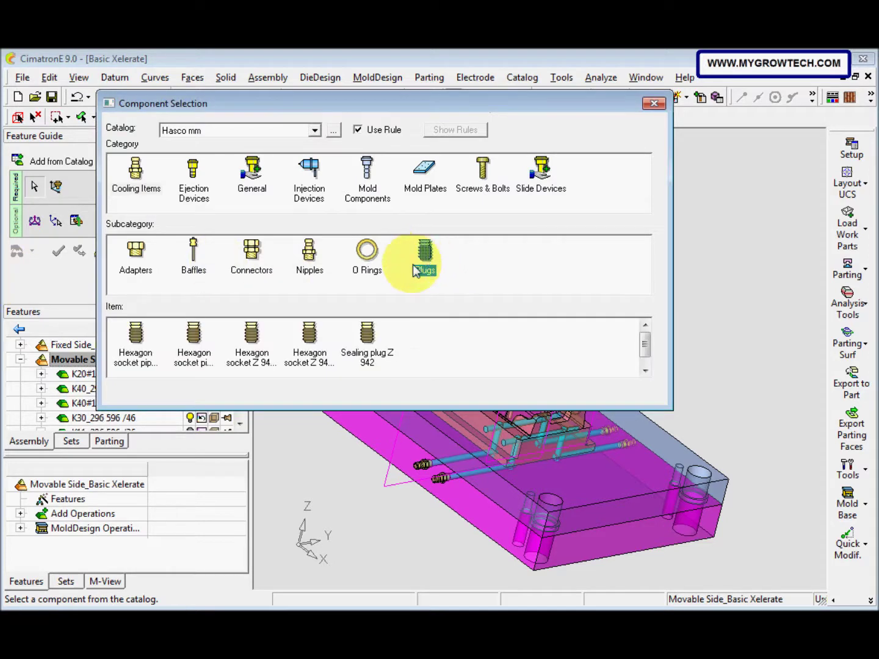
click(309, 358)
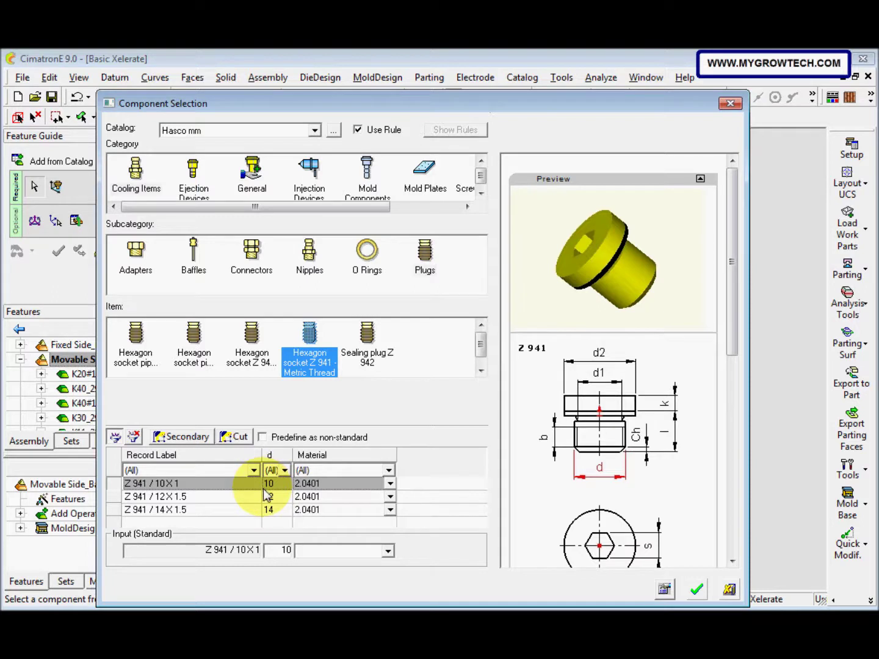
click(281, 498)
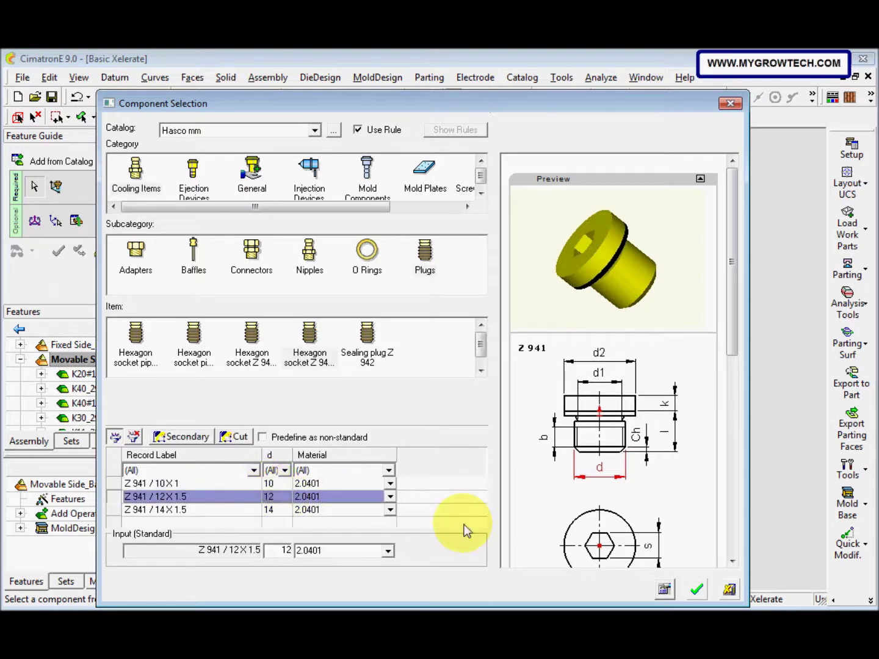
click(696, 589)
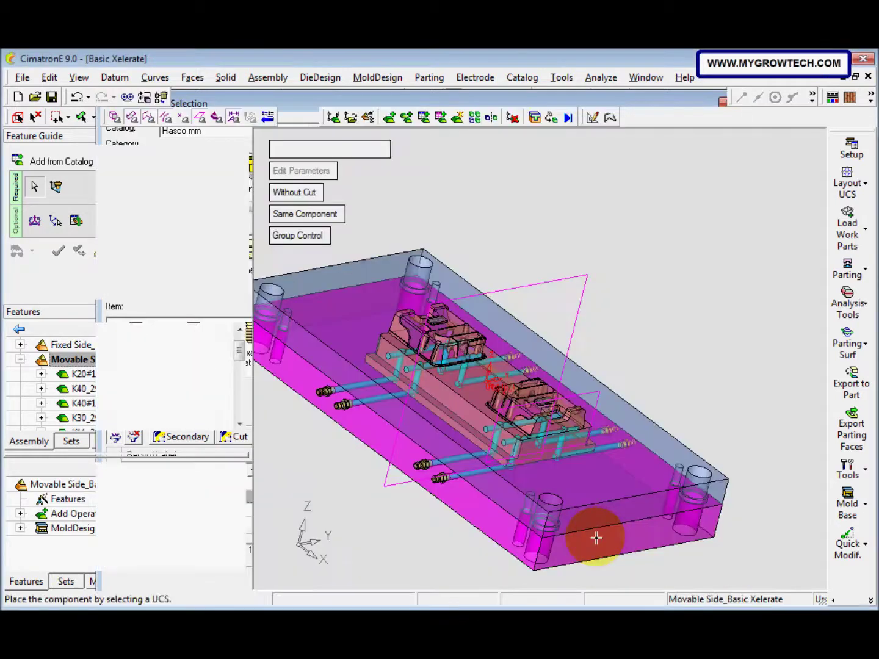
Step: Place plugs on the four cooling channel ends at the long side of the Core Insert
click(392, 358)
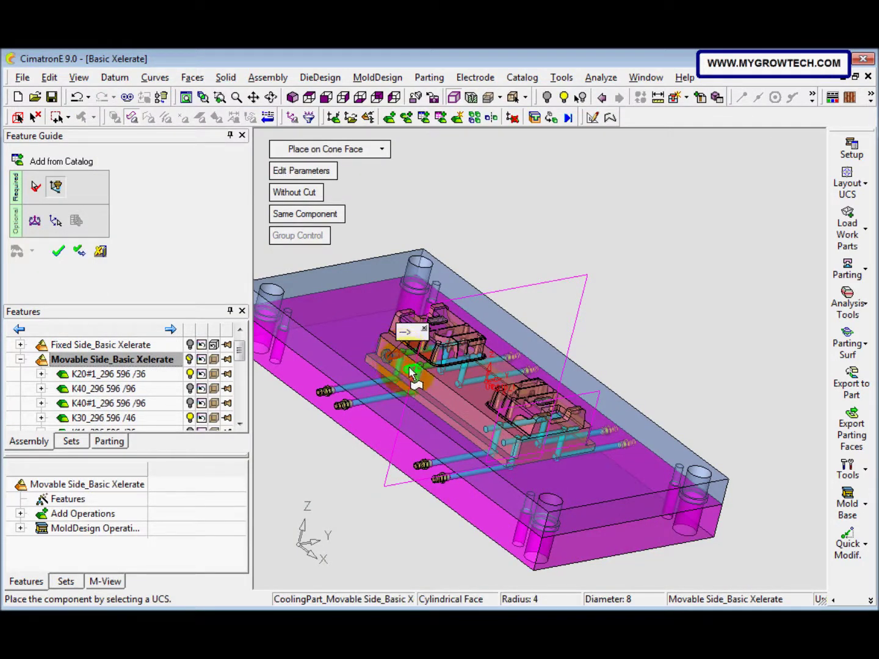
click(410, 372)
click(489, 430)
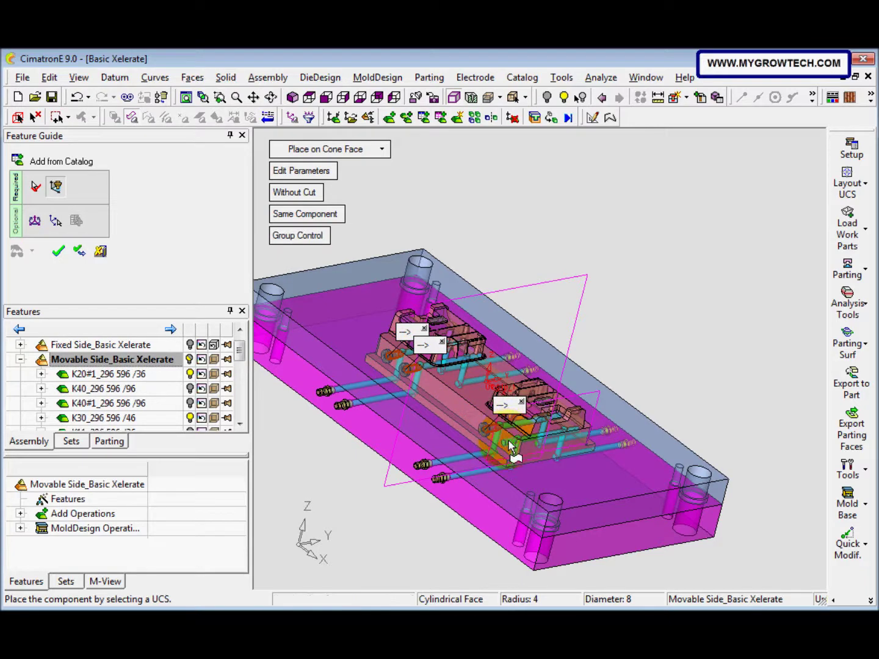
click(510, 443)
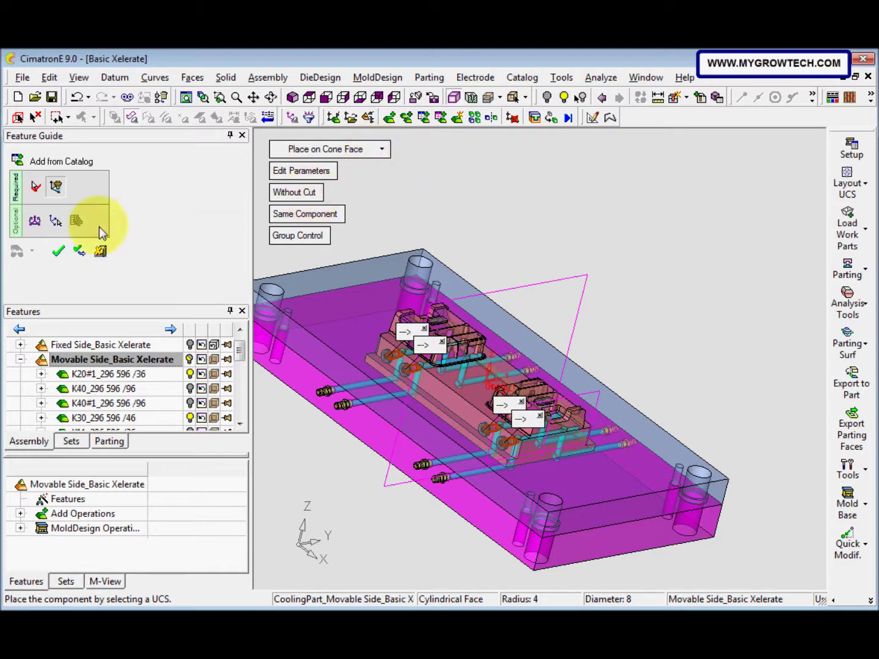
Step: Offset the four plugs by a Delta Z of -5 and apply them, continuing with another catalog item
click(35, 222)
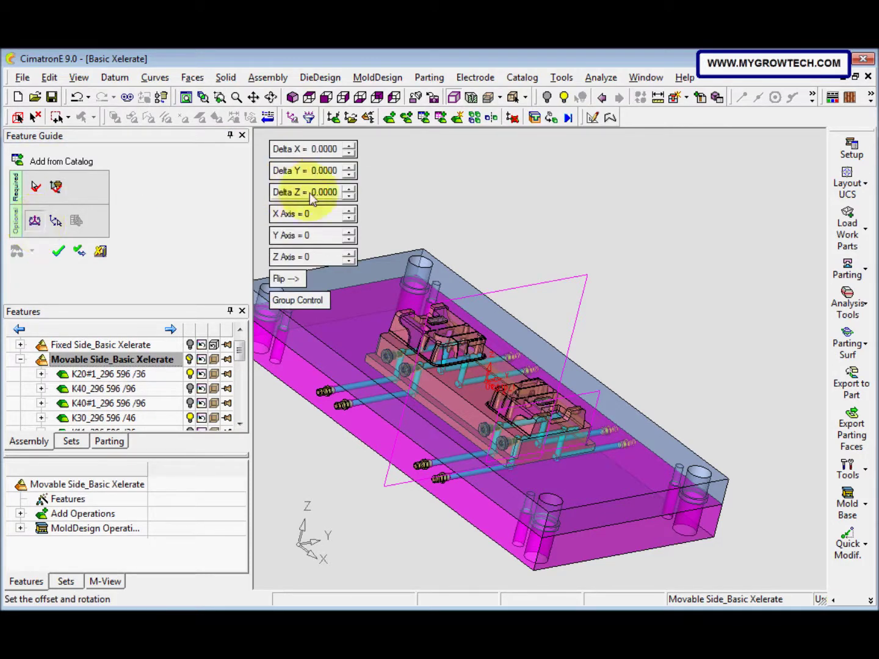
click(312, 198)
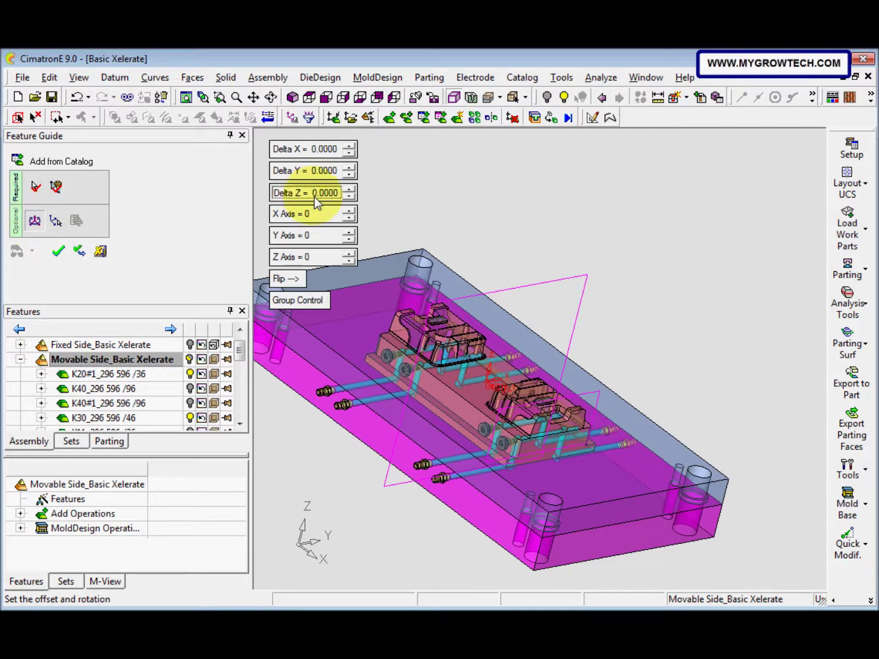
text(-5)
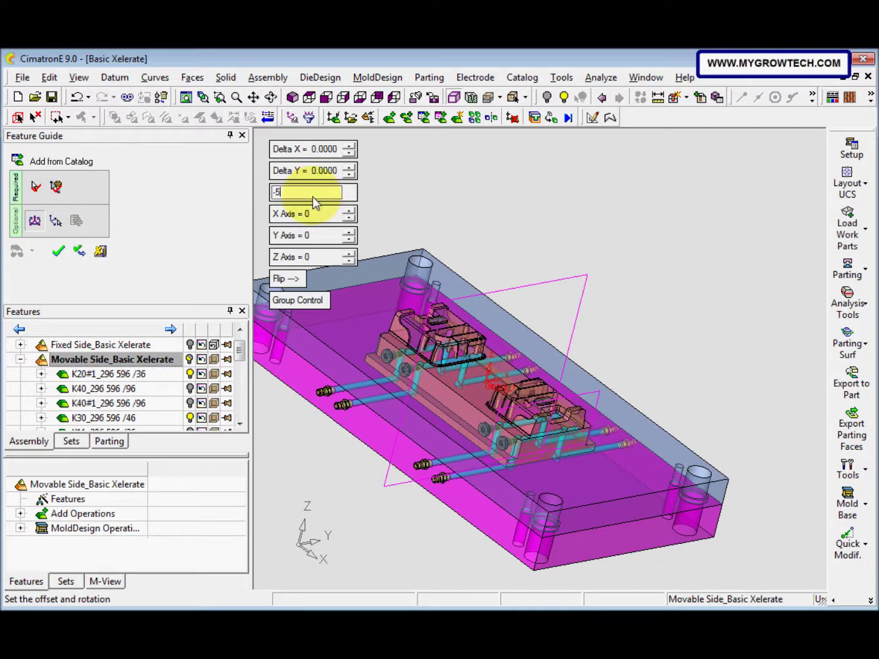
key(Return)
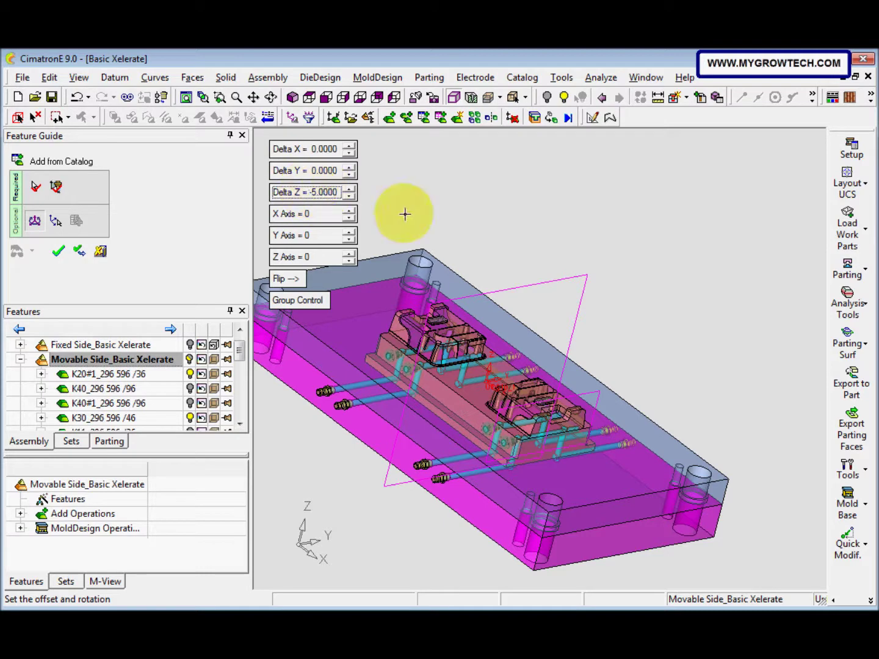
right_click(432, 229)
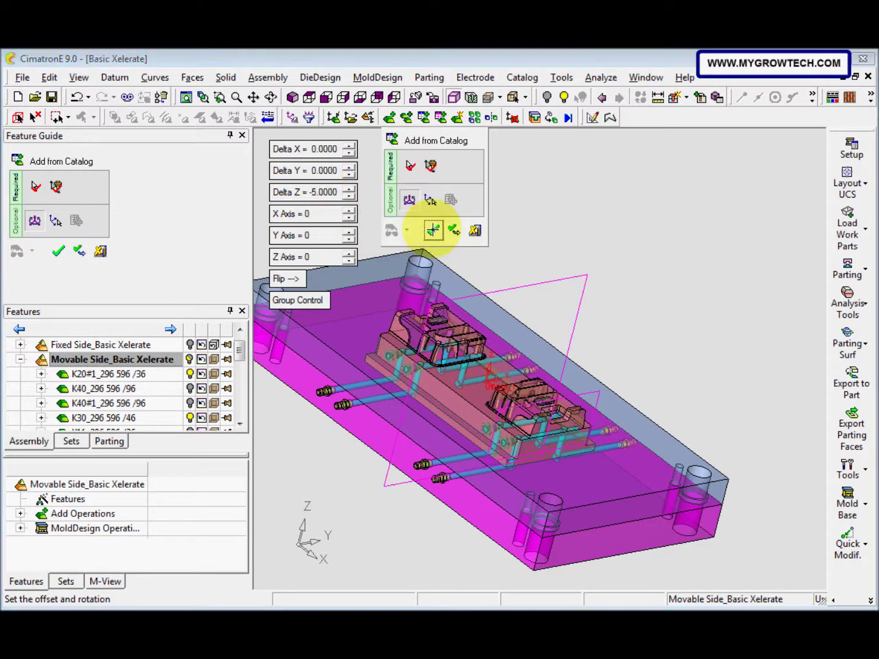
click(456, 231)
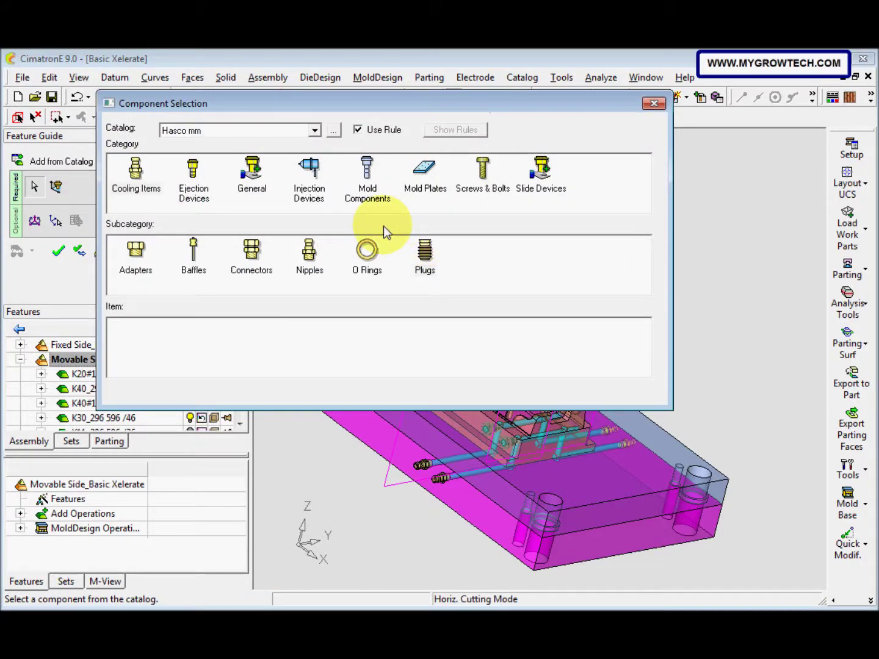
Step: Choose the O-Ring Z 98 from the catalog, record Z 98 / 8 X 2 in Viton
click(371, 276)
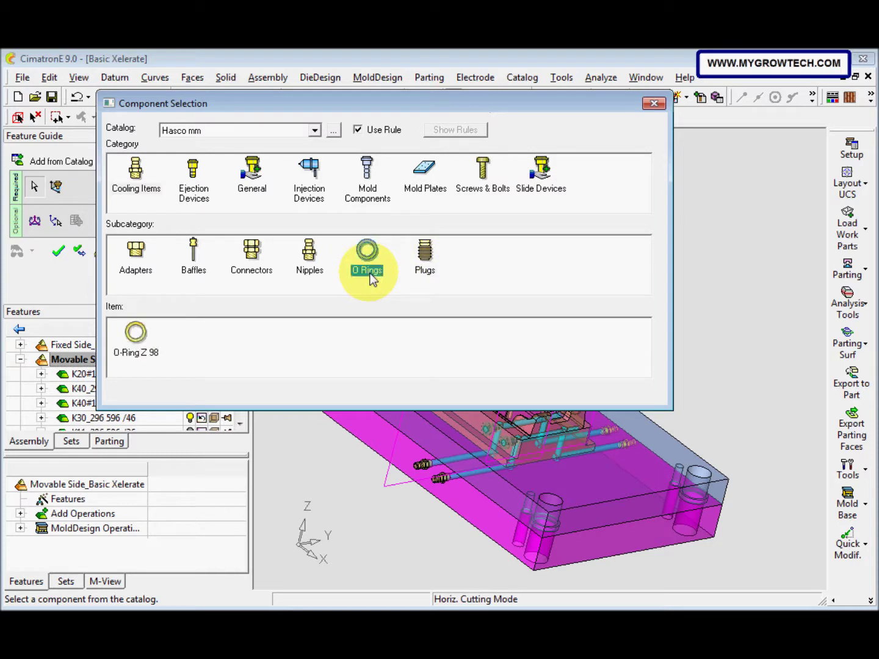
click(142, 353)
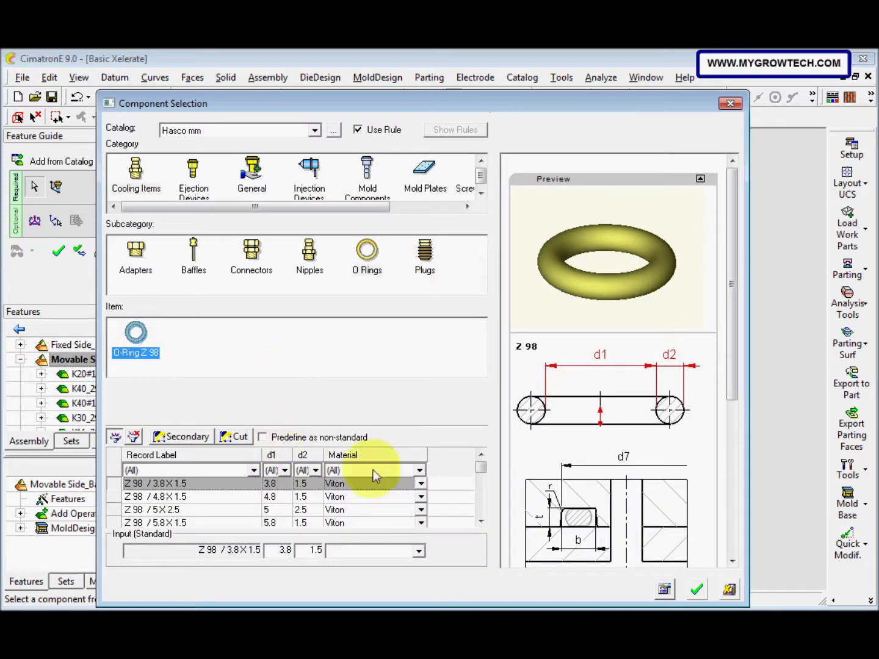
click(486, 486)
click(485, 488)
click(484, 488)
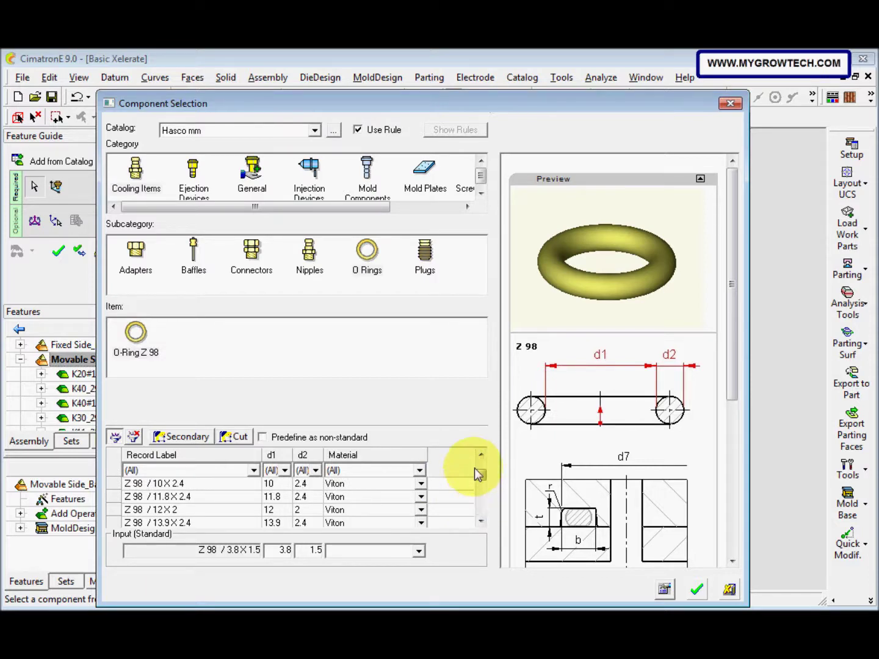
click(481, 468)
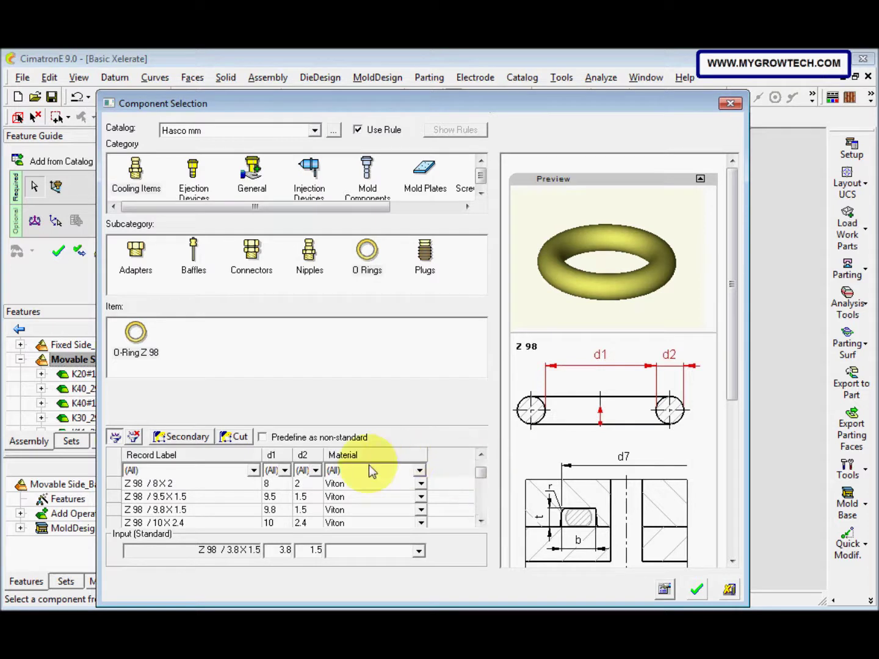
click(269, 485)
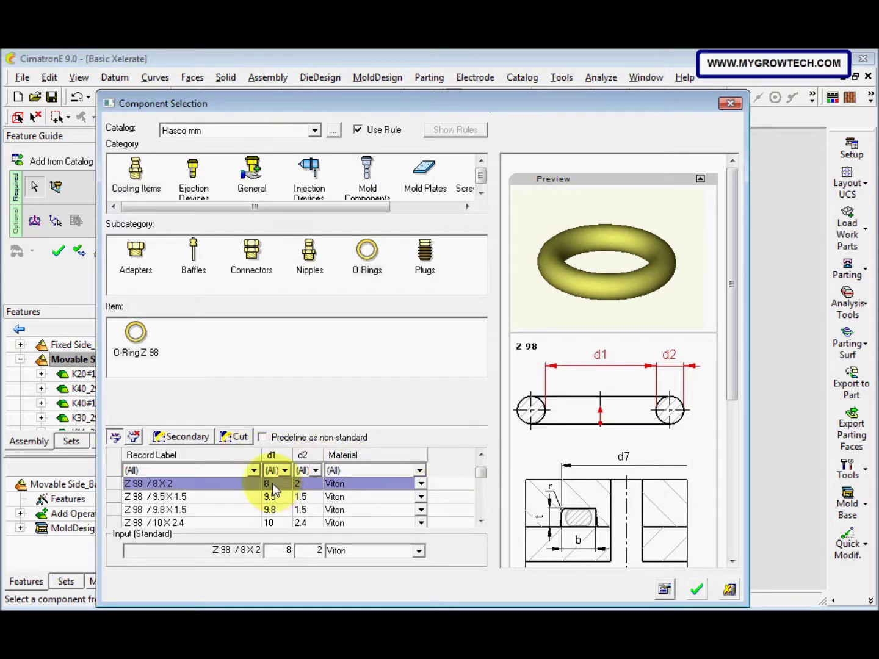
click(696, 590)
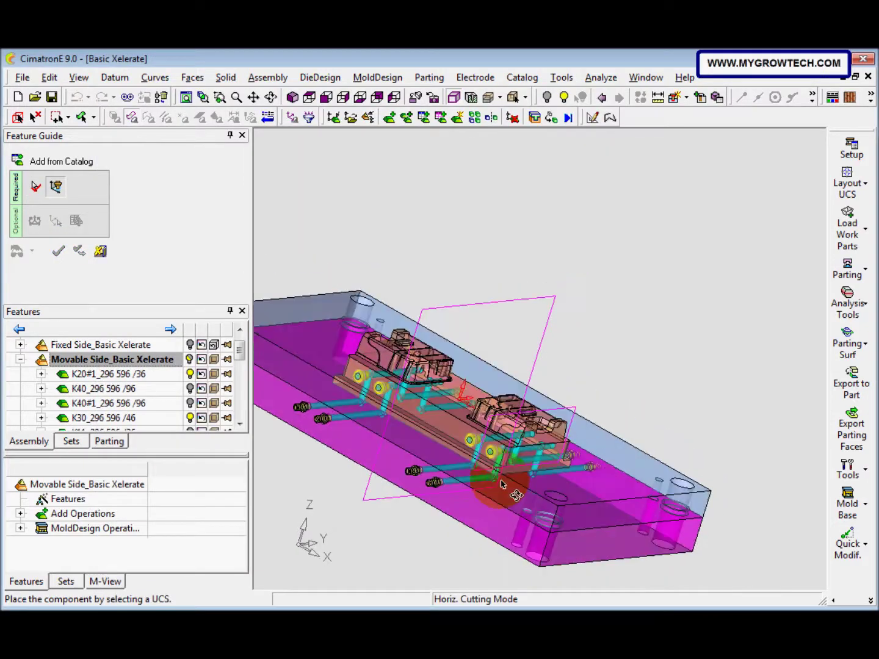
middle_drag(501, 485, 420, 421)
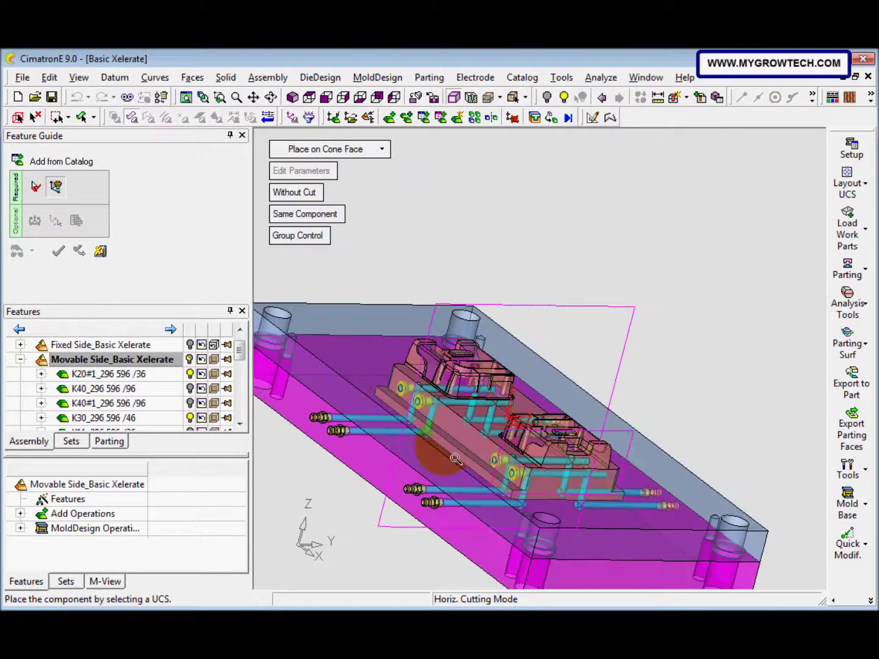
Step: Place O-rings on the eight vertical cooling channels joining K30 and the Core Insert, four along each long side
click(413, 416)
click(430, 421)
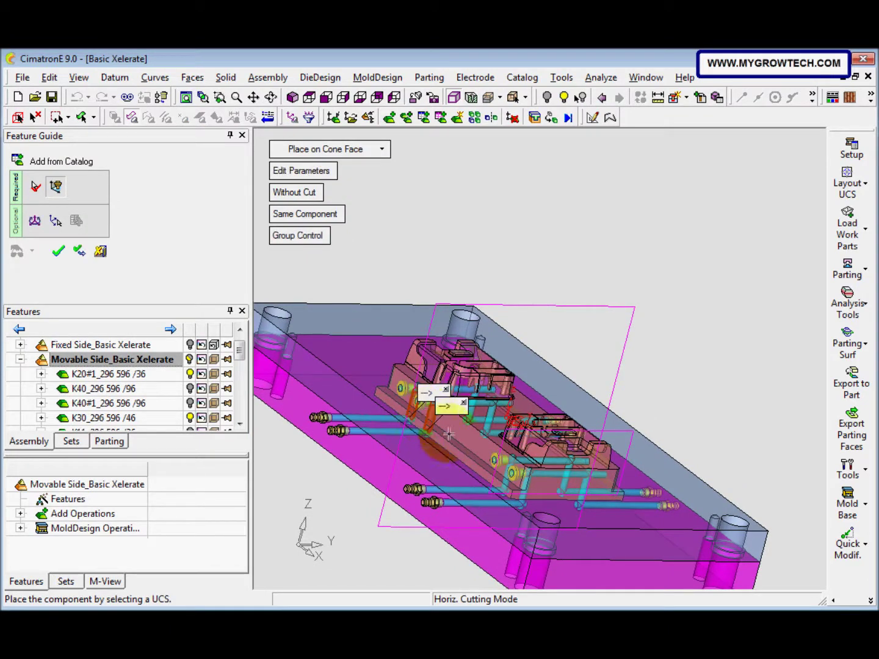
click(505, 478)
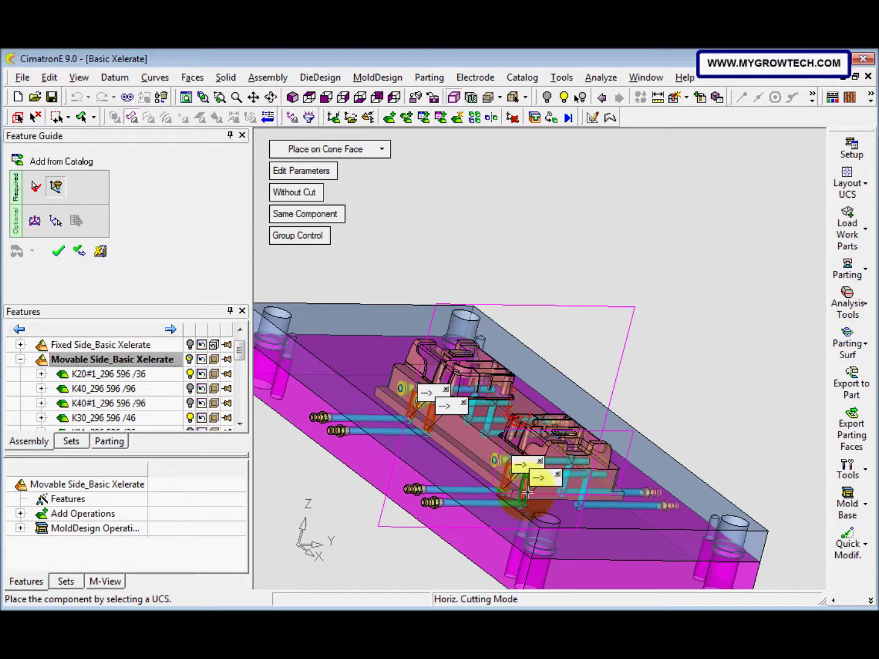
click(561, 541)
middle_drag(553, 540, 520, 442)
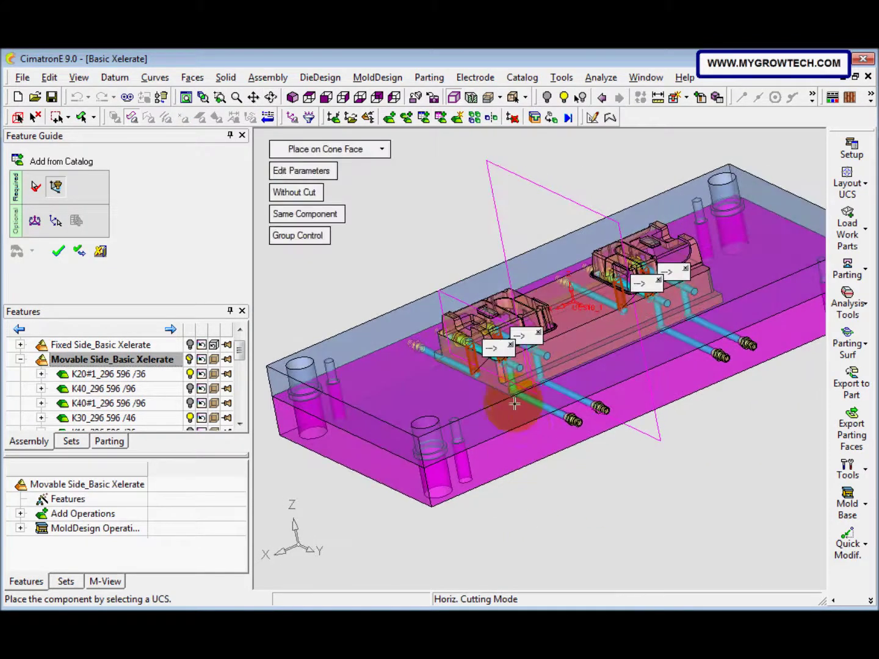
click(544, 370)
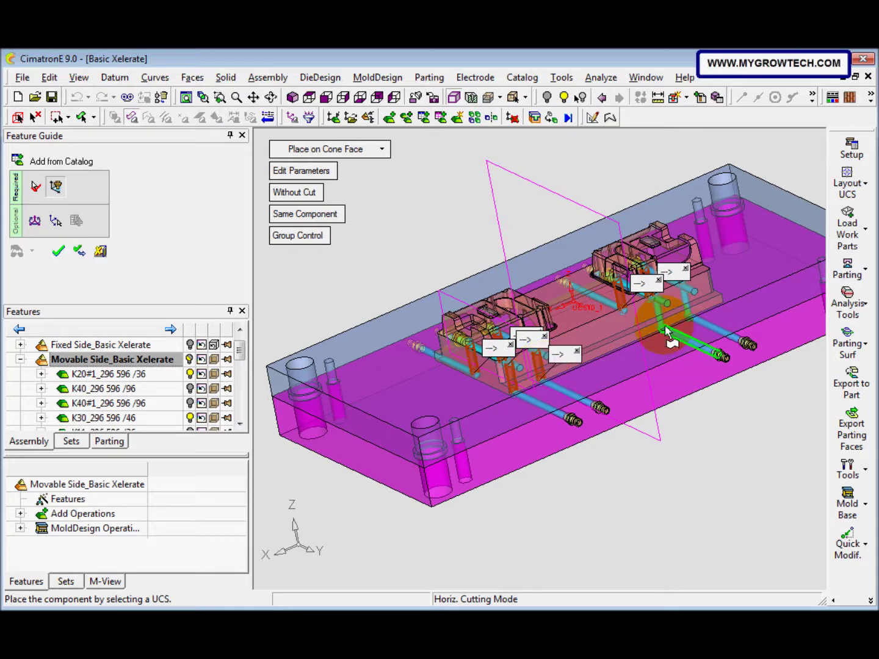
click(696, 319)
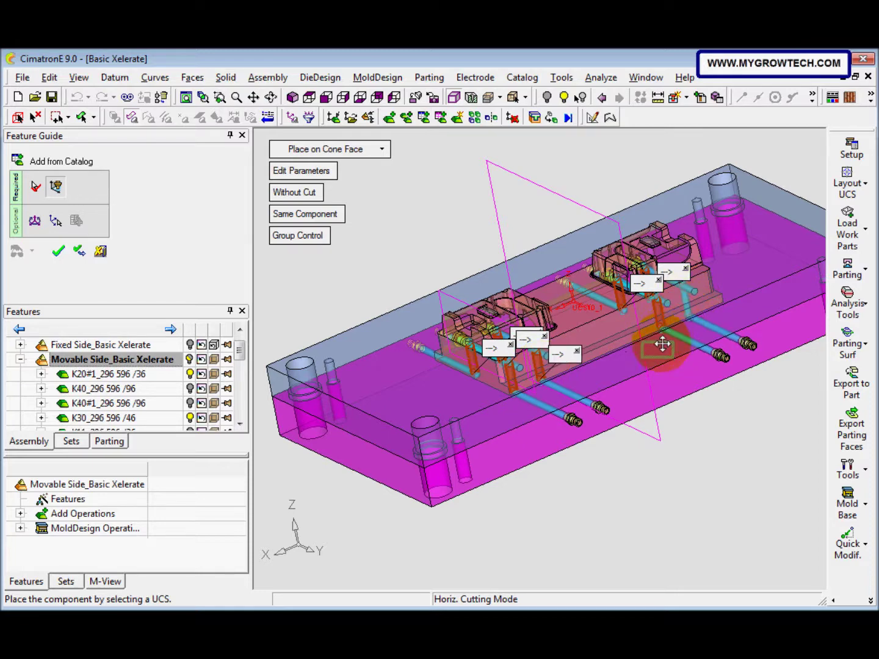
click(689, 307)
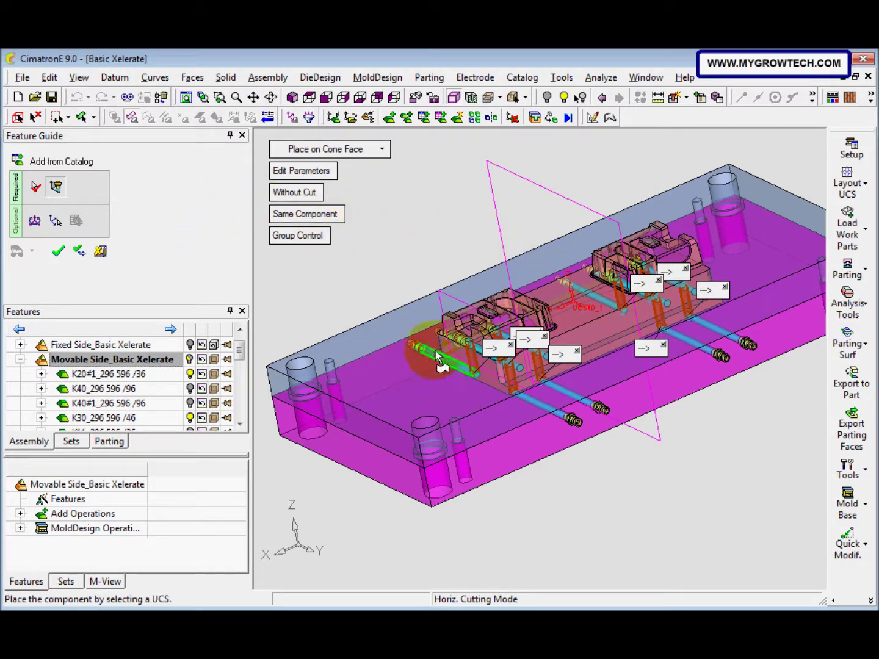
click(453, 374)
click(422, 354)
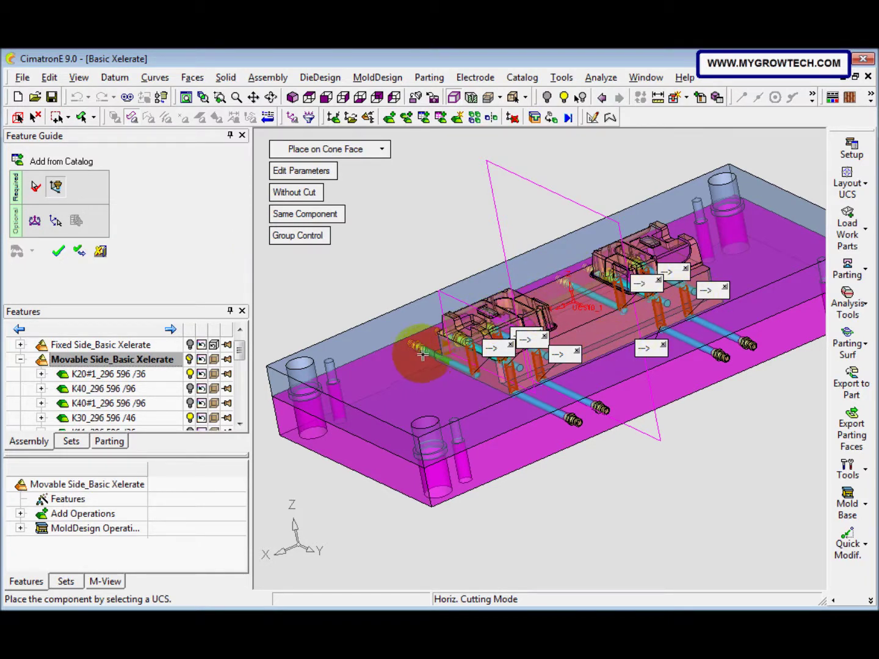
Step: Offset the eight O-rings by a Delta Z of -12.2 and apply the placement
click(37, 223)
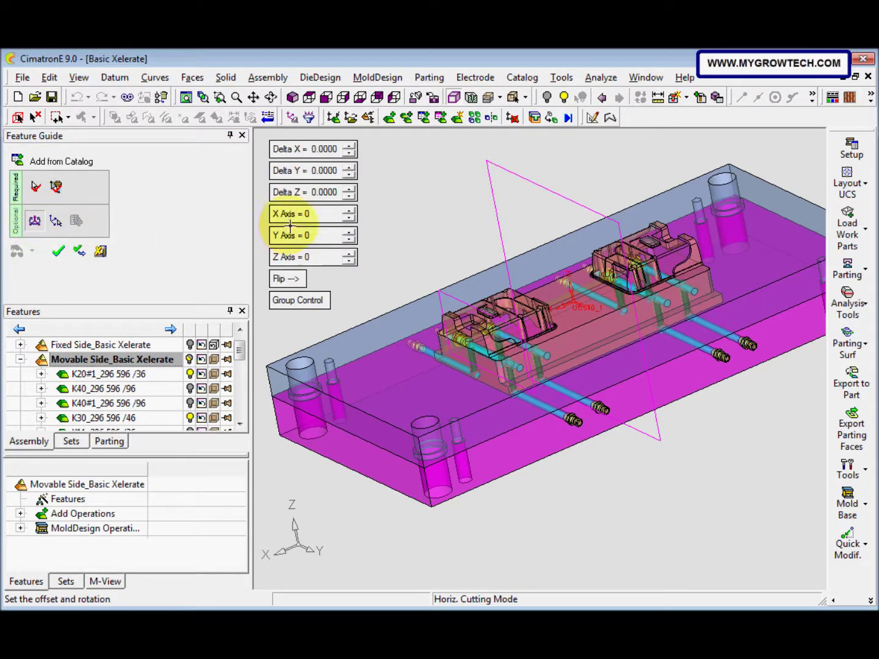
click(333, 193)
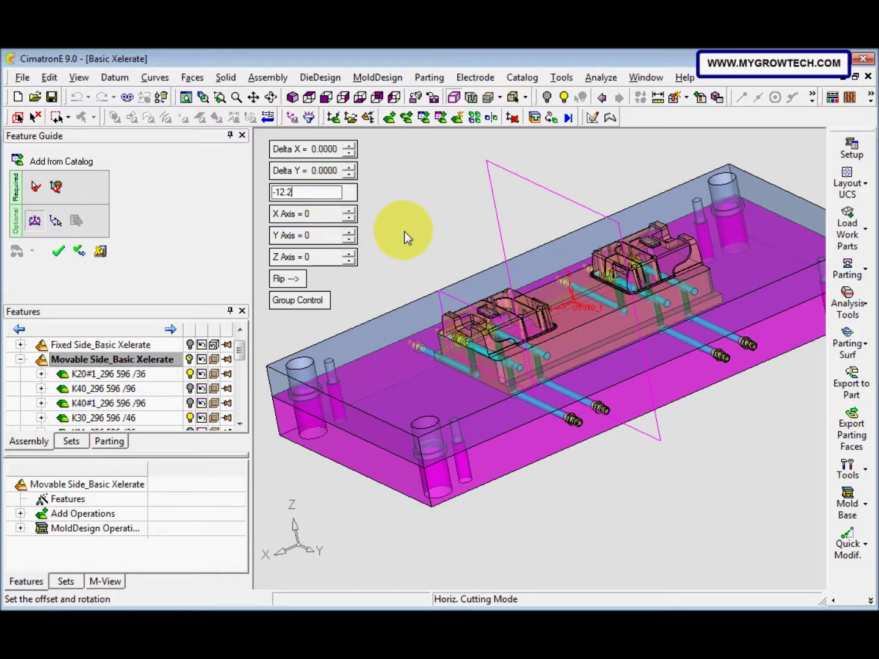
key(Return)
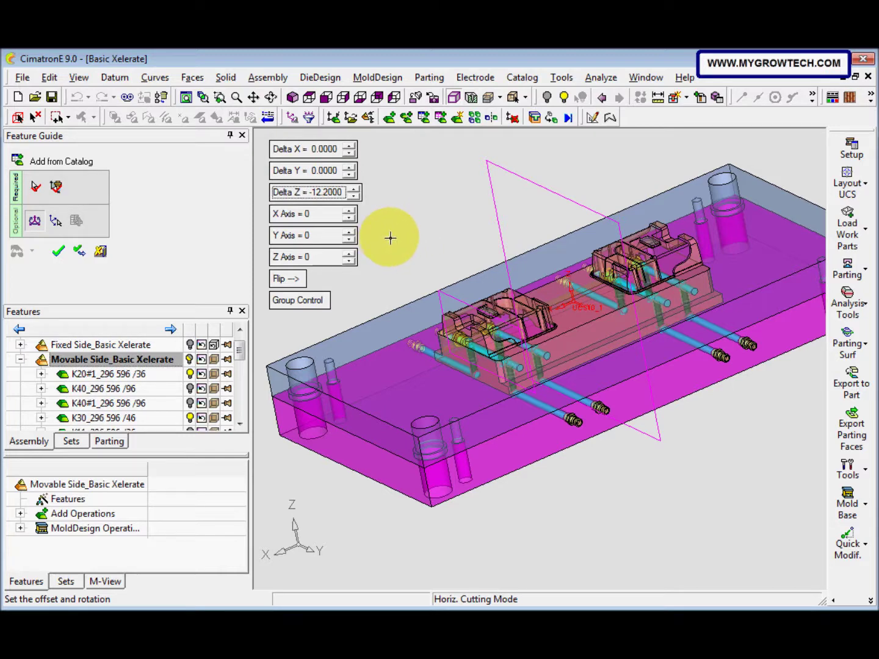
right_click(390, 239)
click(391, 238)
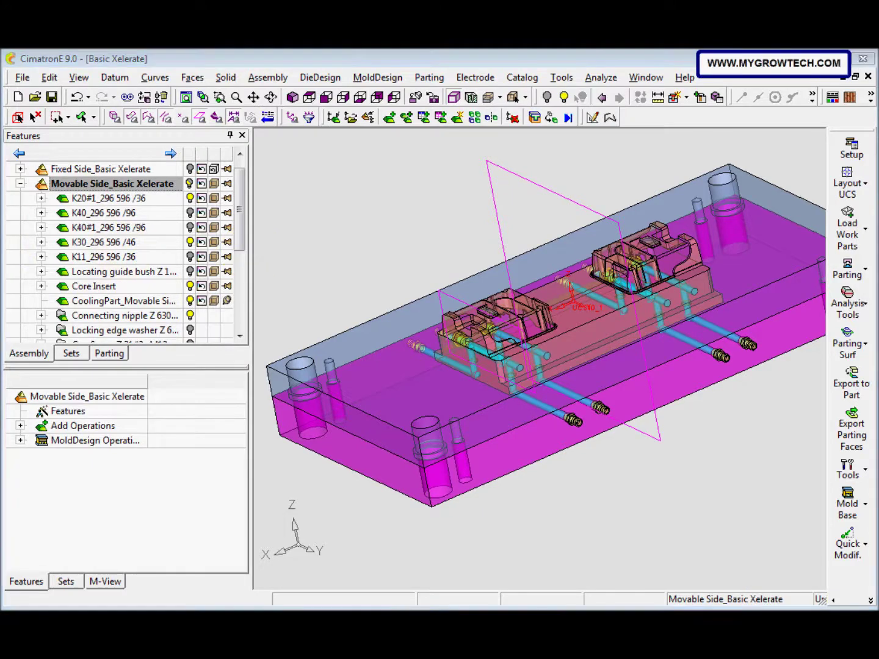
Step: Cut all cooling objects, with items, out of K30 and the Core Insert using Cooling Cut
middle_drag(539, 330, 586, 342)
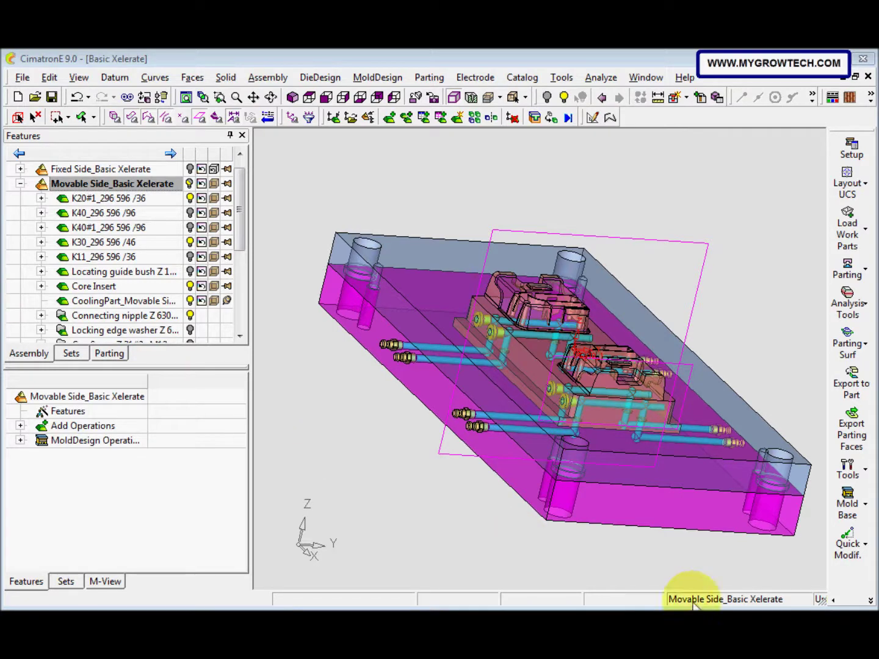
click(854, 603)
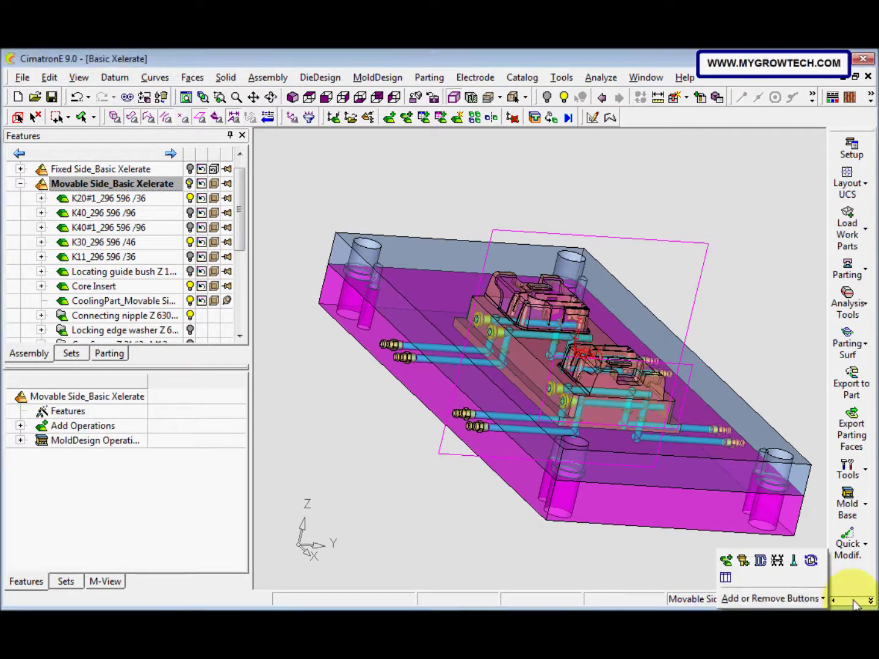
click(760, 560)
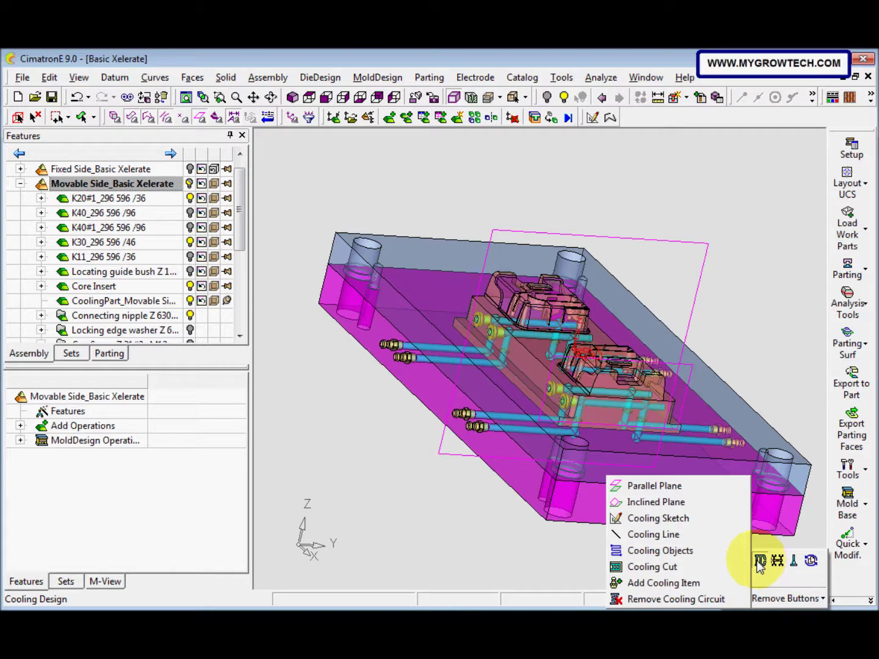
click(706, 569)
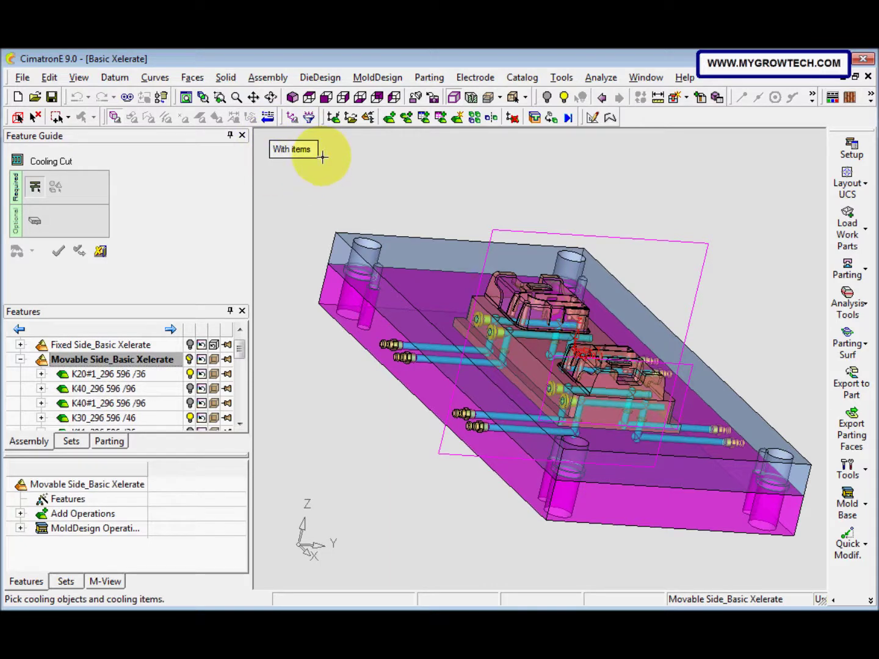
click(496, 376)
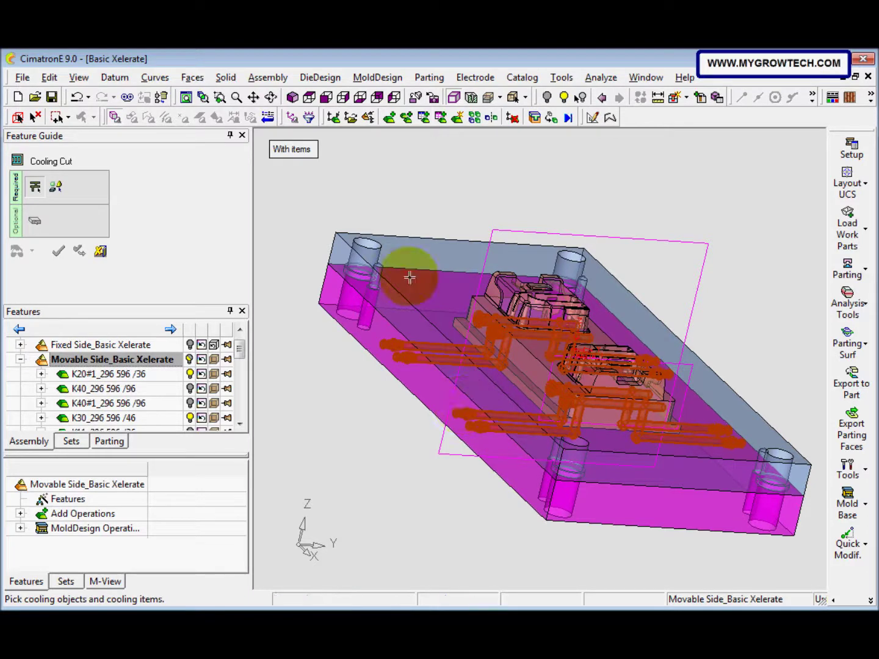
middle_click(421, 200)
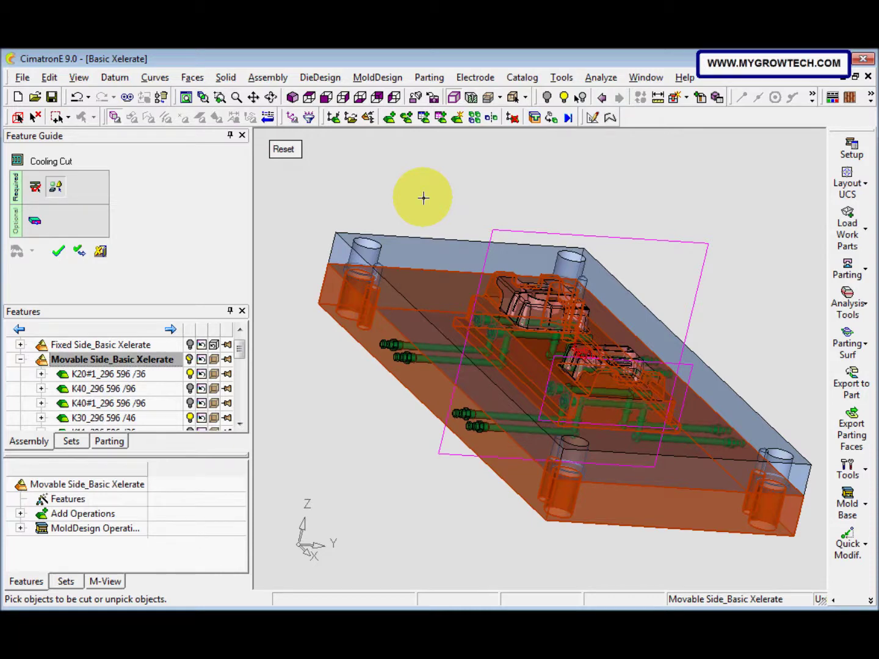
click(424, 199)
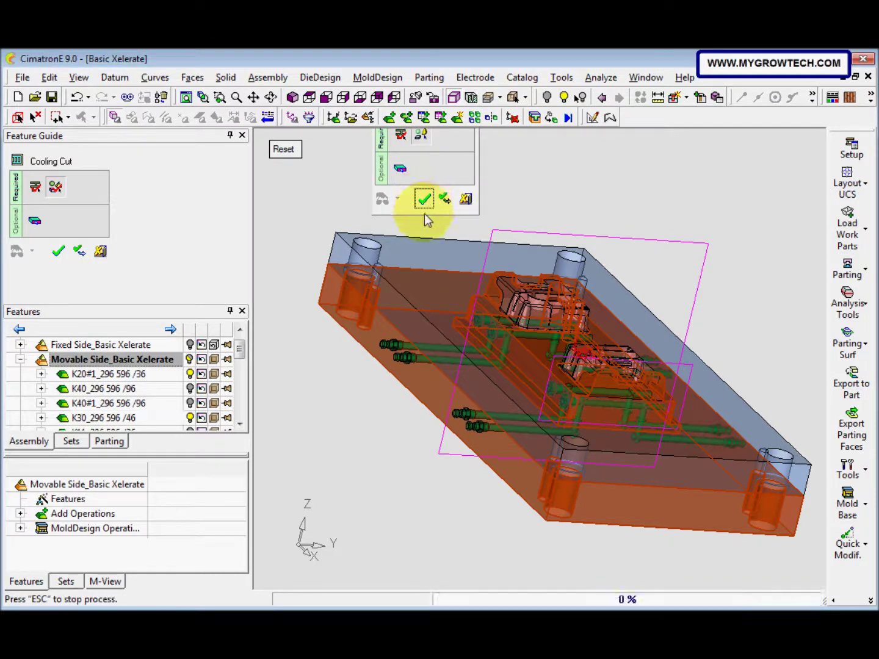